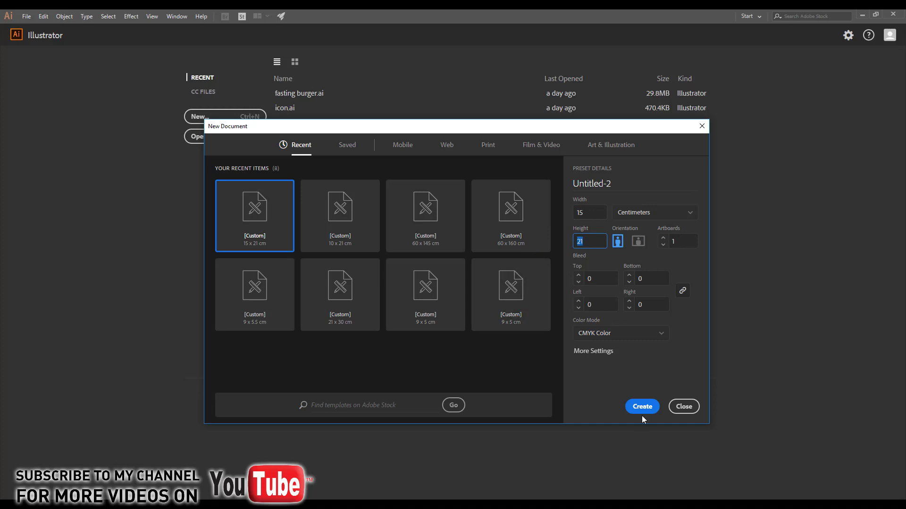
# Step: Create a portrait CMYK document 15 cm wide and 21 cm high with one artboard
pyautogui.click(641, 408)
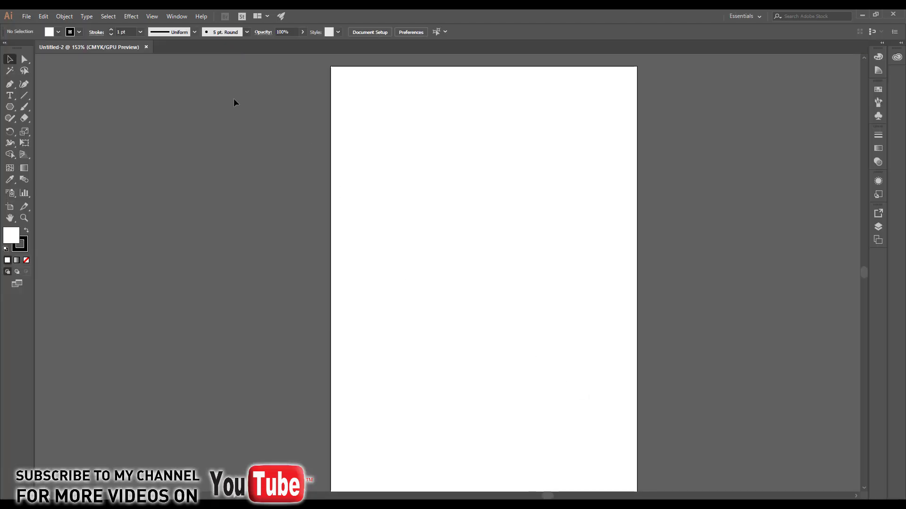
pyautogui.scroll(-1, 238, 108)
pyautogui.moveTo(332, 191); pyautogui.dragTo(337, 216)
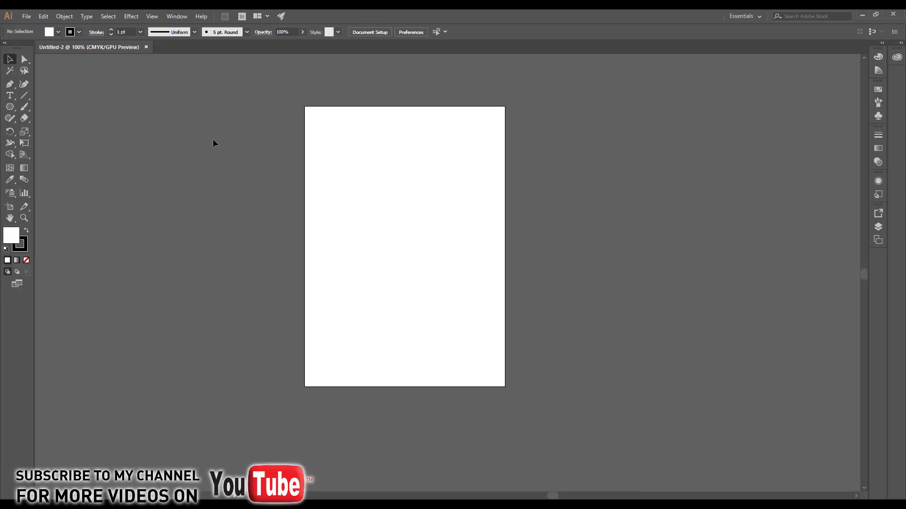
# Step: Place the bark texture image pexels-photo-216671 in the document as a linked file
pyautogui.click(36, 17)
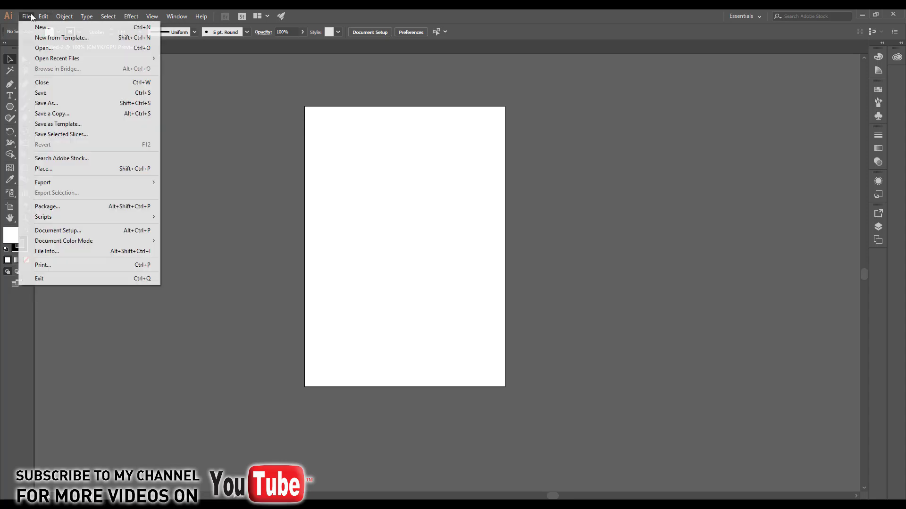
pyautogui.click(46, 169)
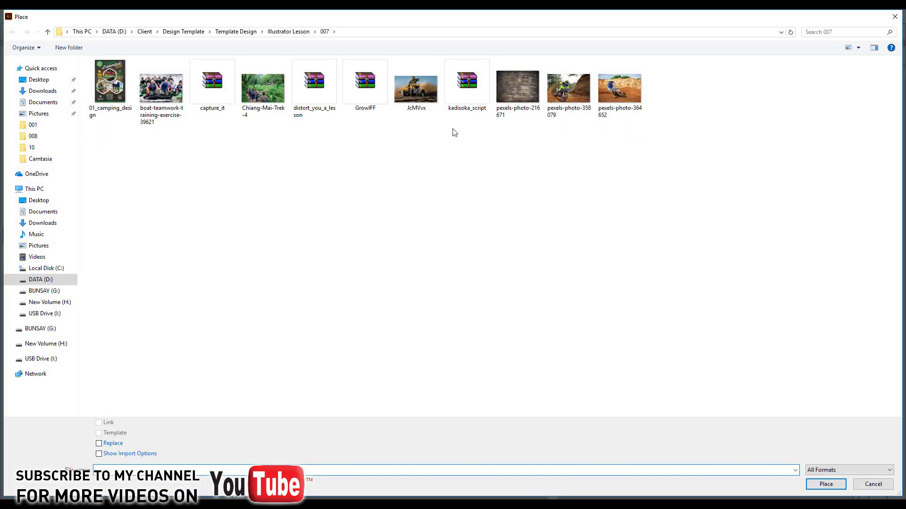
pyautogui.click(826, 484)
pyautogui.click(333, 174)
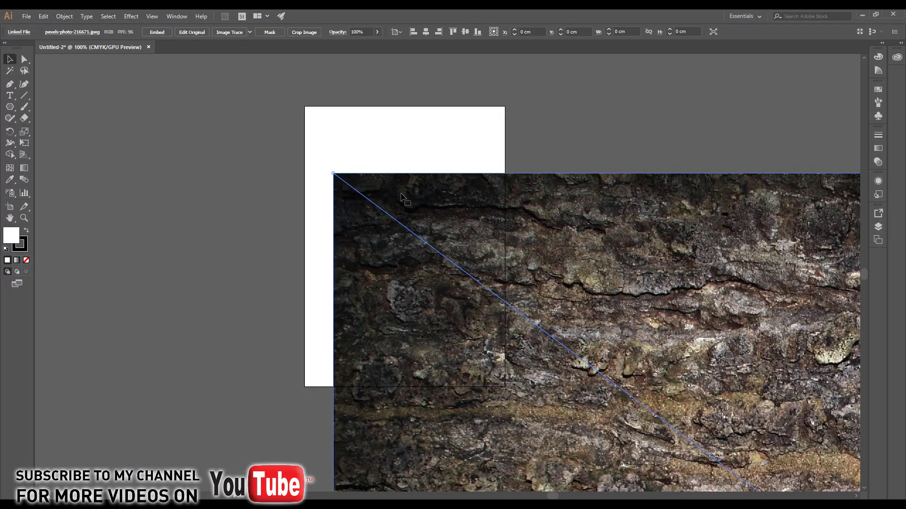
# Step: Scale the placed bark image proportionally to a width of 21 cm
pyautogui.click(634, 31)
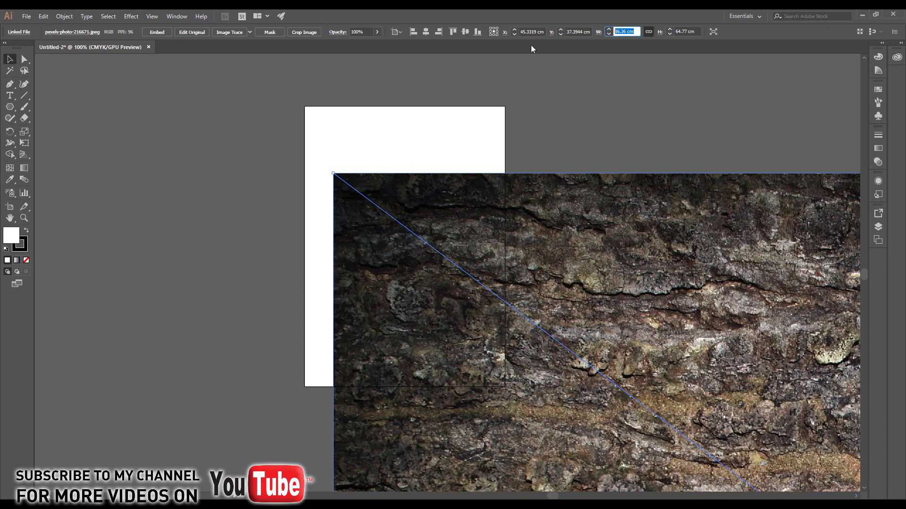
pyautogui.write('21')
pyautogui.press('Return')
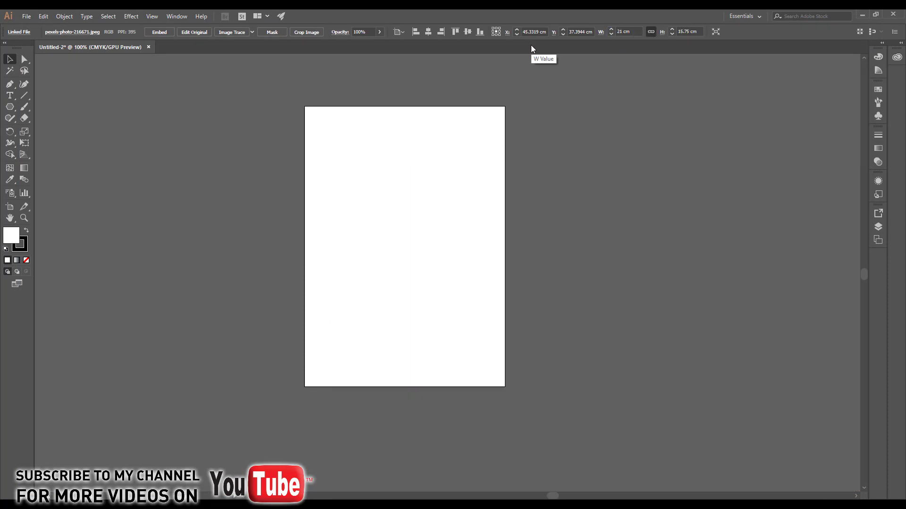
# Step: Center the bark image on the artboard both horizontally and vertically
pyautogui.click(404, 32)
pyautogui.click(406, 64)
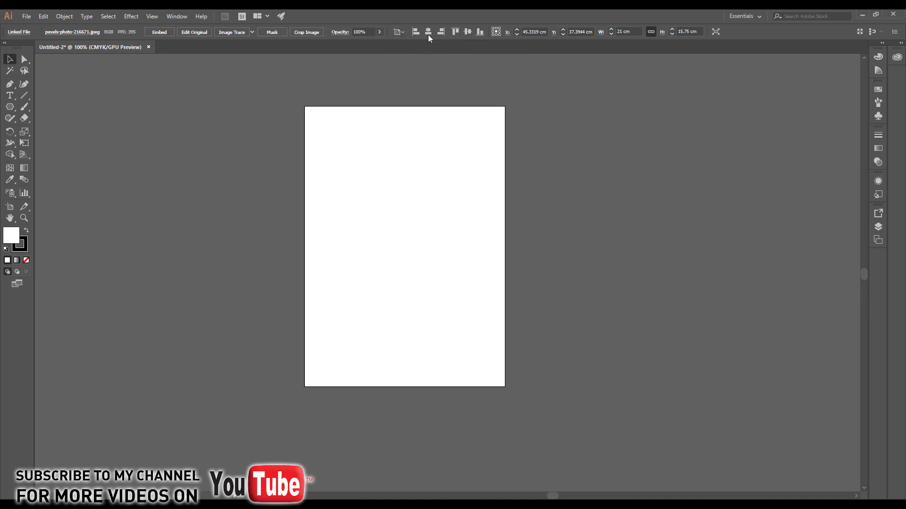
pyautogui.click(467, 31)
# Step: Rotate the bark image 90° so its grain runs vertically
pyautogui.rightClick(424, 188)
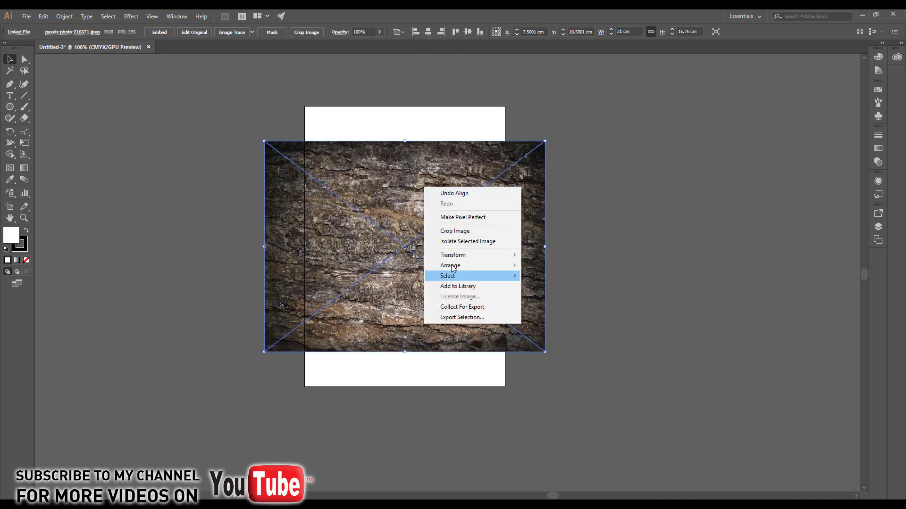
pyautogui.moveTo(453, 255)
pyautogui.click(534, 280)
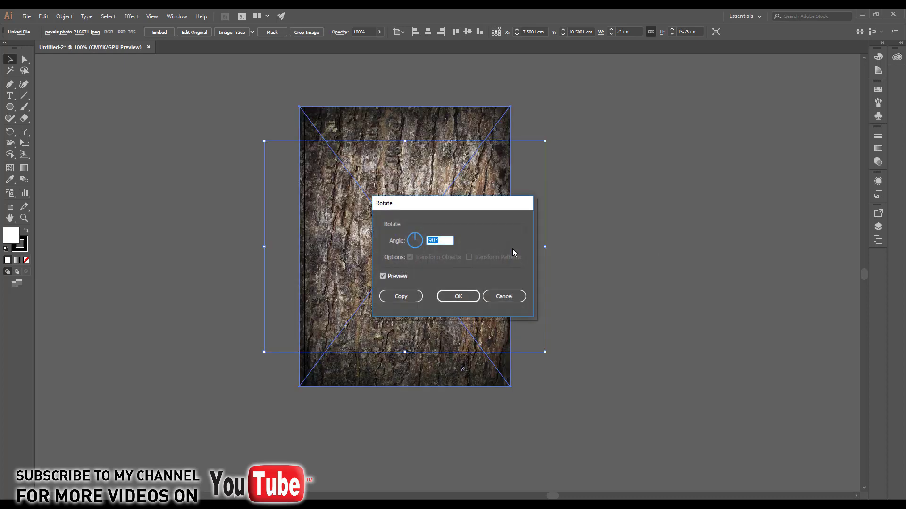
pyautogui.write('0')
pyautogui.click(458, 295)
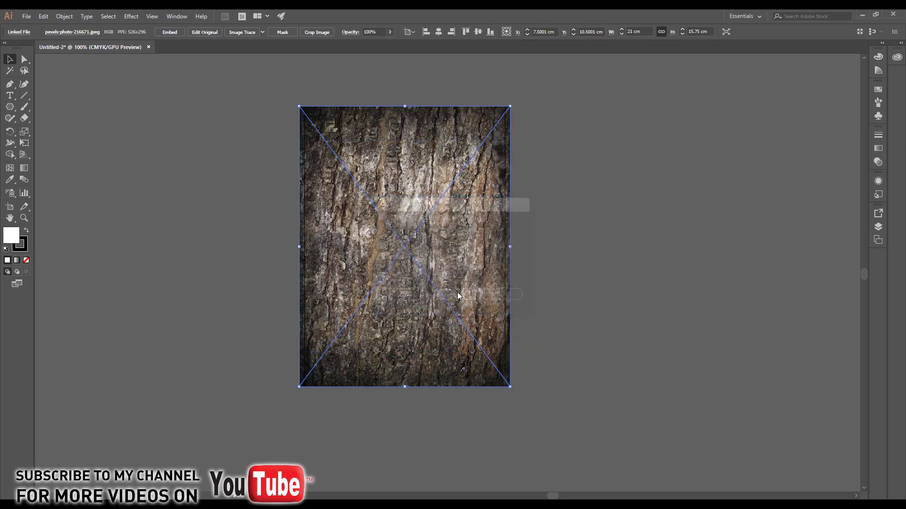
# Step: Unlink the bark image's proportions and set its width to 15 cm
pyautogui.click(661, 31)
pyautogui.click(637, 31)
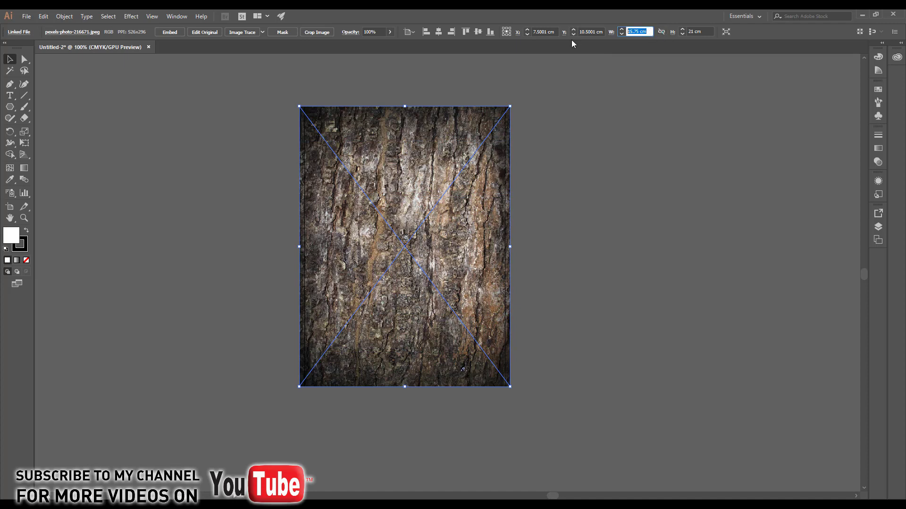
pyautogui.write('15')
pyautogui.press('Return')
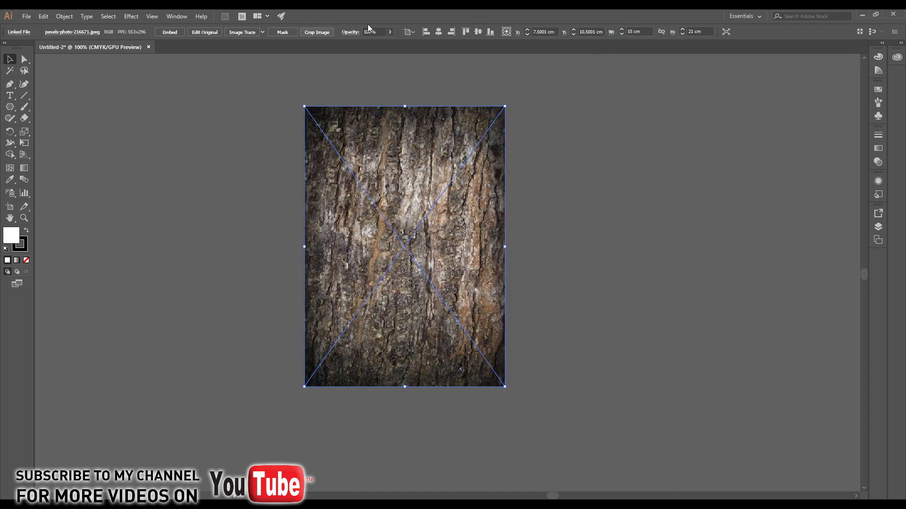
# Step: Lock the bark background image in its layer
pyautogui.click(409, 31)
pyautogui.click(415, 65)
pyautogui.click(877, 227)
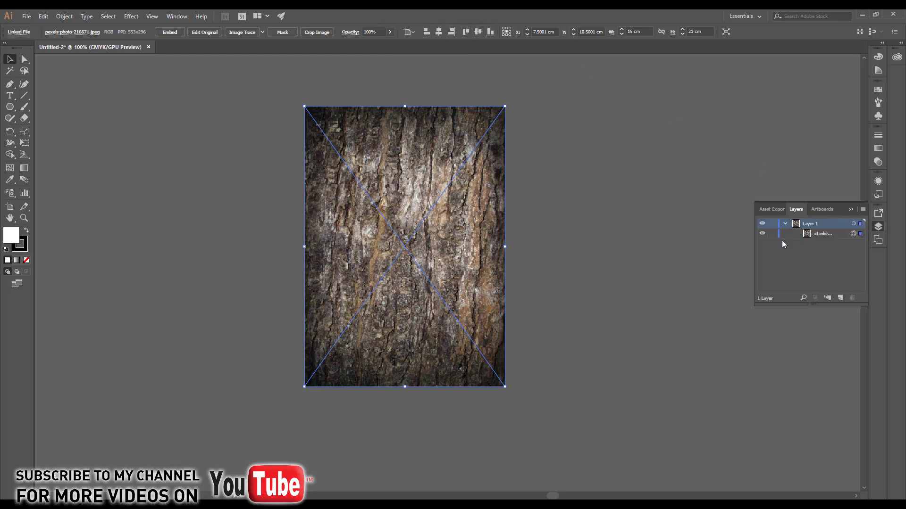
pyautogui.click(772, 233)
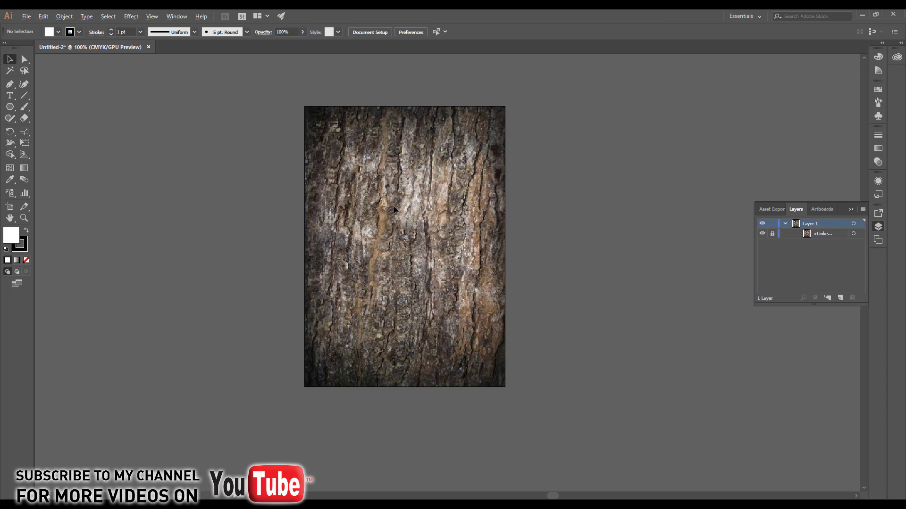
# Step: Create a six-sided polygon with a 2 cm radius in the upper part of the page
pyautogui.scroll(2, 393, 209)
pyautogui.moveTo(368, 183); pyautogui.dragTo(341, 273)
pyautogui.click(10, 96)
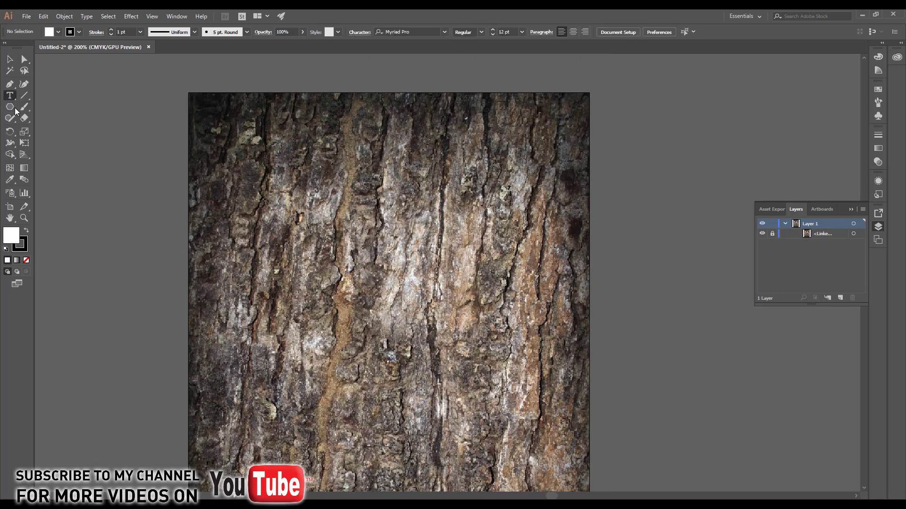
pyautogui.click(11, 108)
pyautogui.click(279, 199)
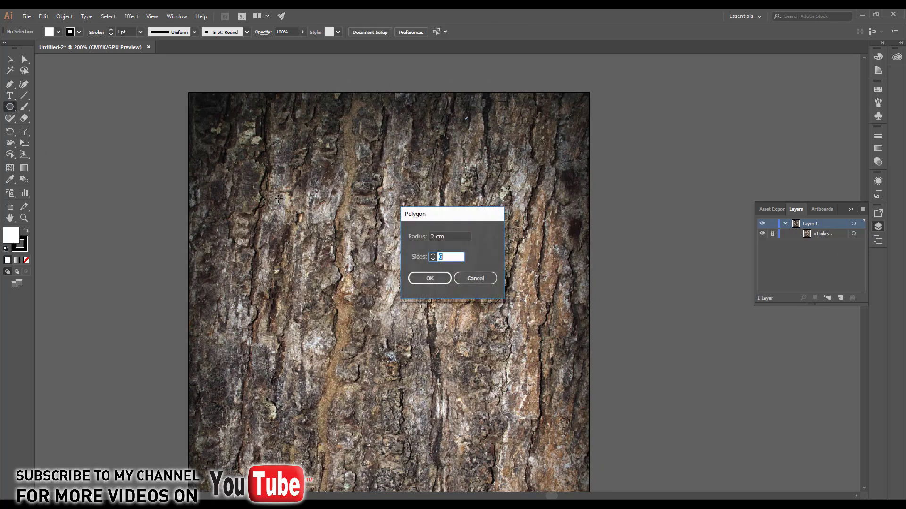
pyautogui.click(430, 279)
# Step: Rotate the hexagon 90° and enlarge it to about 5.15 × 5.95 cm, placed near the middle of the page
pyautogui.press('v')
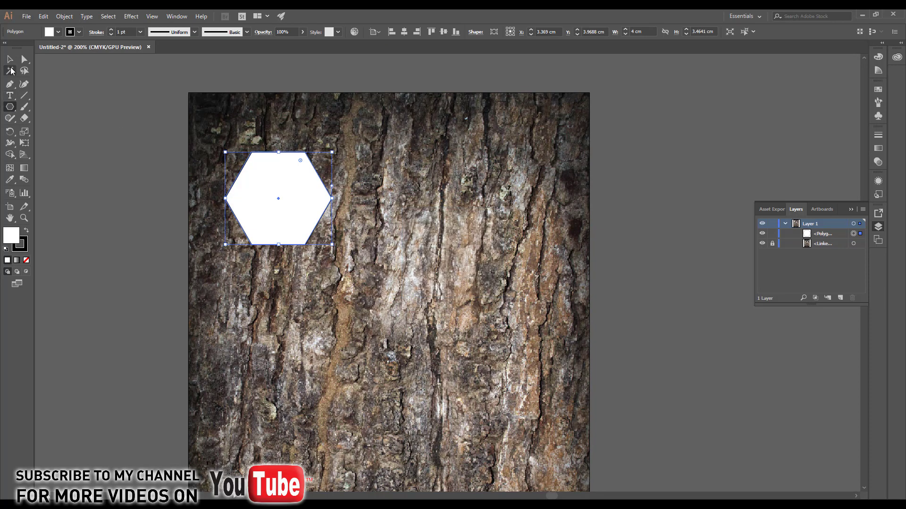
pyautogui.rightClick(282, 190)
pyautogui.moveTo(340, 325)
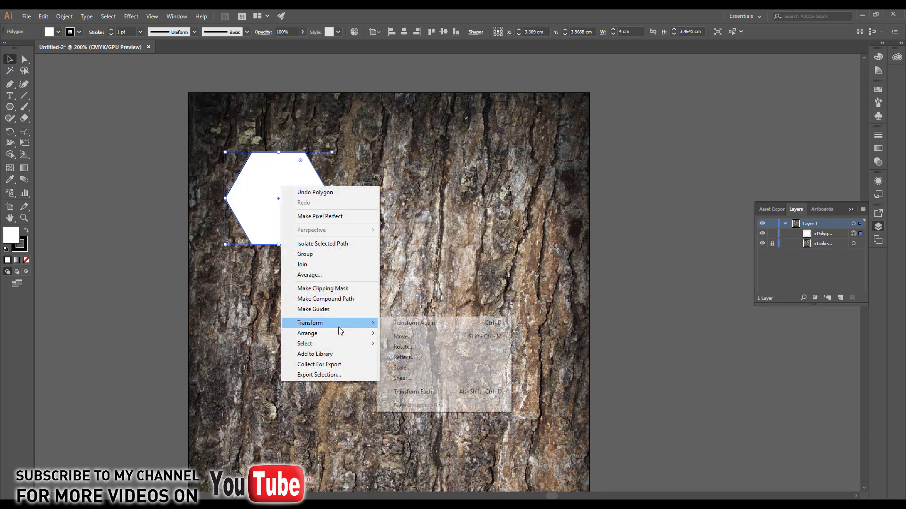
pyautogui.click(414, 349)
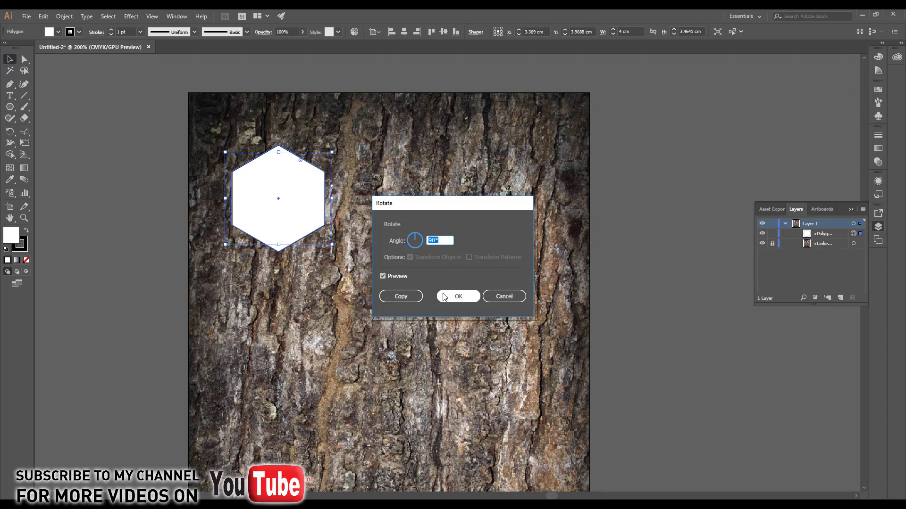
pyautogui.click(457, 296)
pyautogui.moveTo(283, 222); pyautogui.dragTo(448, 375)
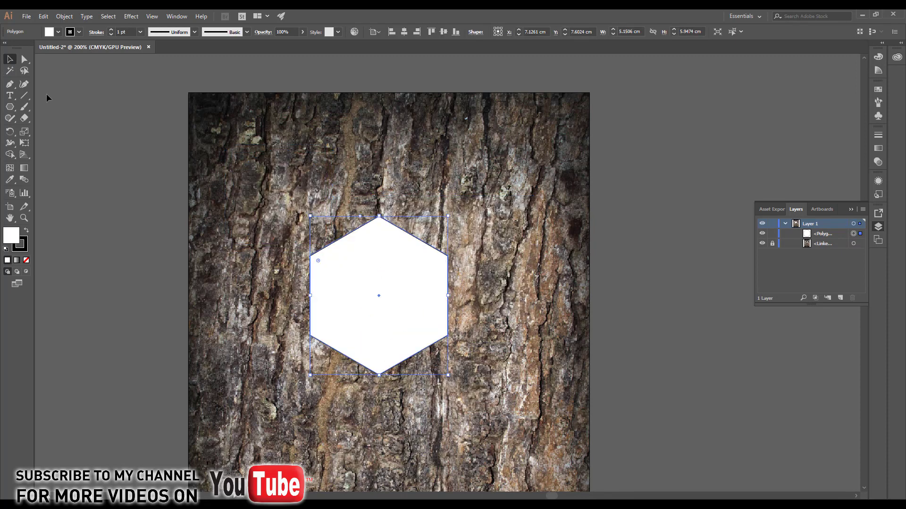
# Step: Round all corners of the hexagon with a radius of about 0.7 cm and deselect it
pyautogui.click(26, 60)
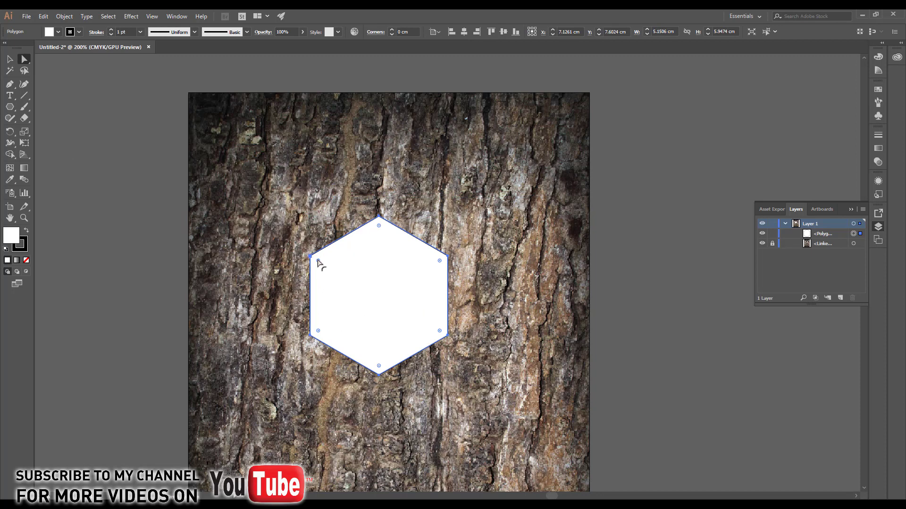
pyautogui.moveTo(319, 262); pyautogui.dragTo(329, 268)
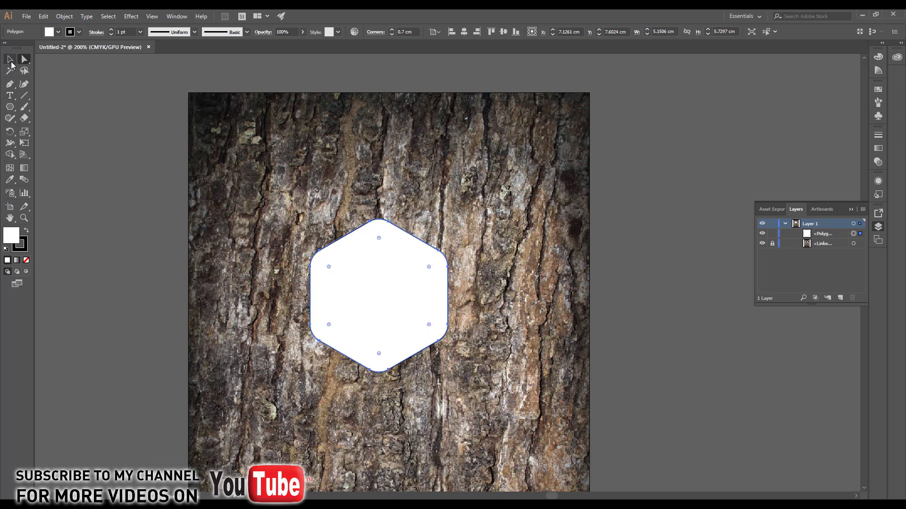
pyautogui.click(10, 60)
pyautogui.hotkey('ctrl', 'shift', 'a')
# Step: Copy the hexagon twice to form a level pair beneath the original, about 11.57 cm wide overall
pyautogui.scroll(-4, 377, 225)
pyautogui.moveTo(374, 226); pyautogui.dragTo(290, 360)
pyautogui.moveTo(288, 353); pyautogui.dragTo(459, 353)
# Step: Group the two lower hexagons
pyautogui.keyDown('shift'); pyautogui.click(329, 309); pyautogui.keyUp('shift')
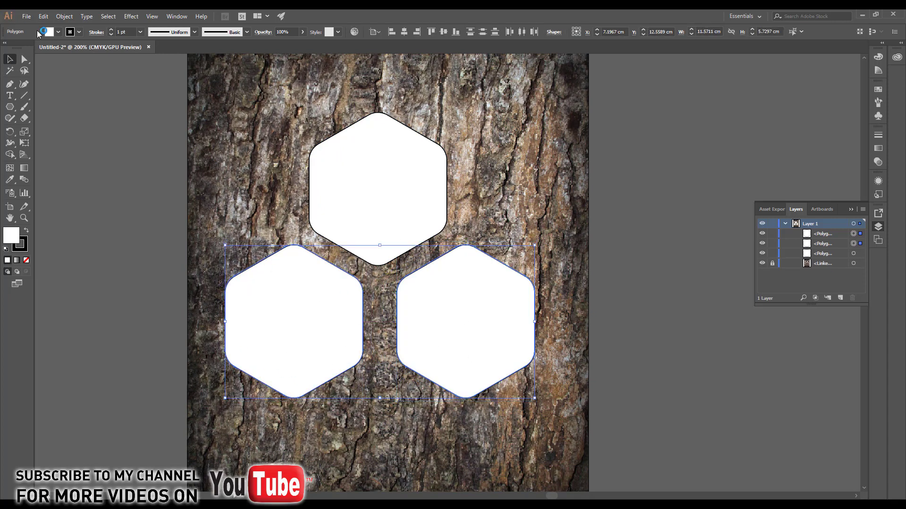
pyautogui.click(64, 16)
pyautogui.click(75, 51)
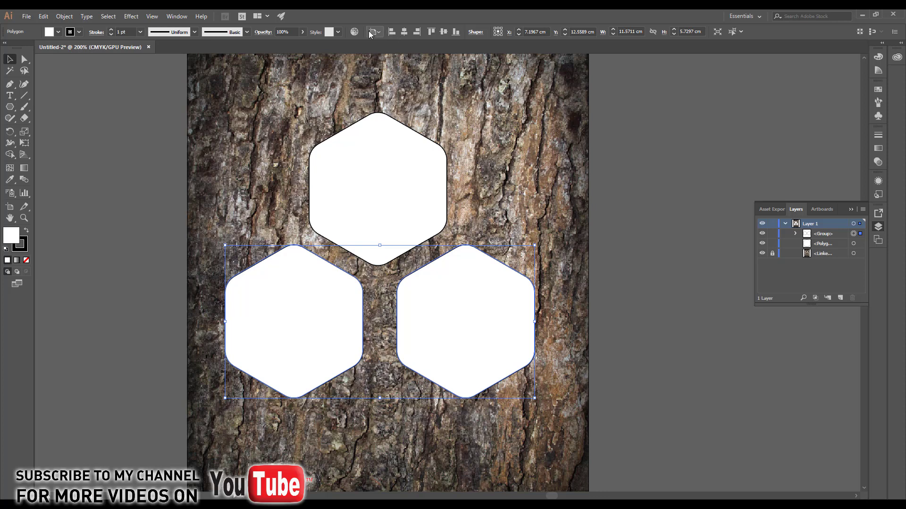
# Step: Center the lower hexagon group and the upper hexagon horizontally on the artboard
pyautogui.click(370, 32)
pyautogui.click(374, 65)
pyautogui.click(403, 31)
pyautogui.click(408, 170)
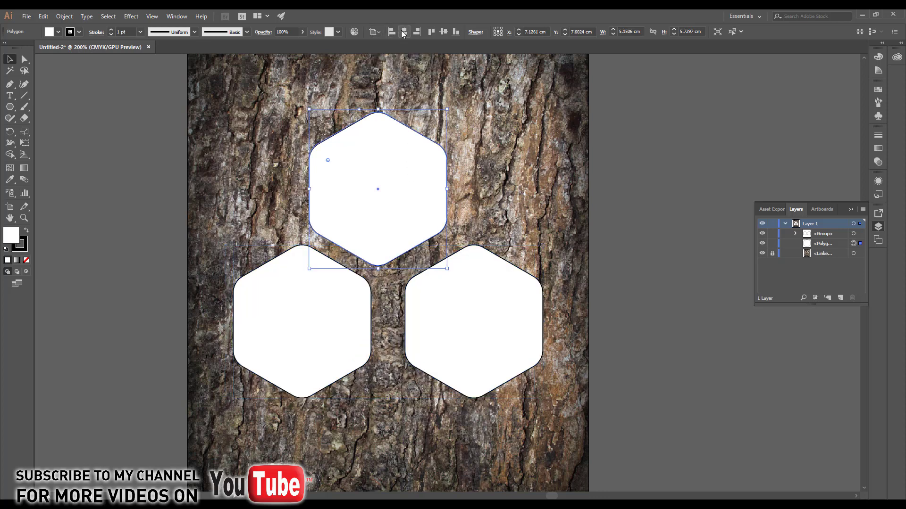
pyautogui.click(403, 31)
pyautogui.click(605, 193)
# Step: Move the upper hexagon slightly up to widen its gap to the lower pair
pyautogui.moveTo(471, 265); pyautogui.dragTo(462, 255)
pyautogui.scroll(-1, 428, 264)
pyautogui.moveTo(389, 178); pyautogui.dragTo(379, 220)
pyautogui.click(436, 367)
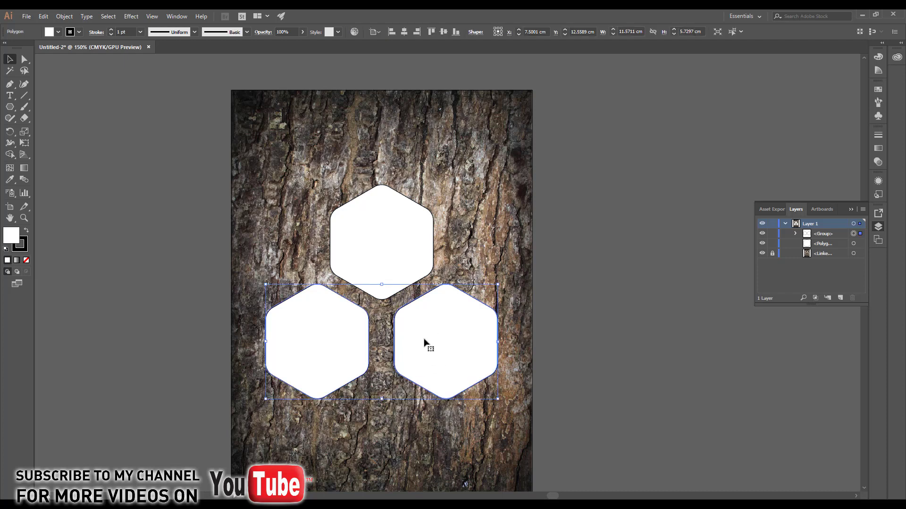
pyautogui.click(393, 273)
pyautogui.moveTo(392, 263); pyautogui.dragTo(392, 258)
pyautogui.click(449, 276)
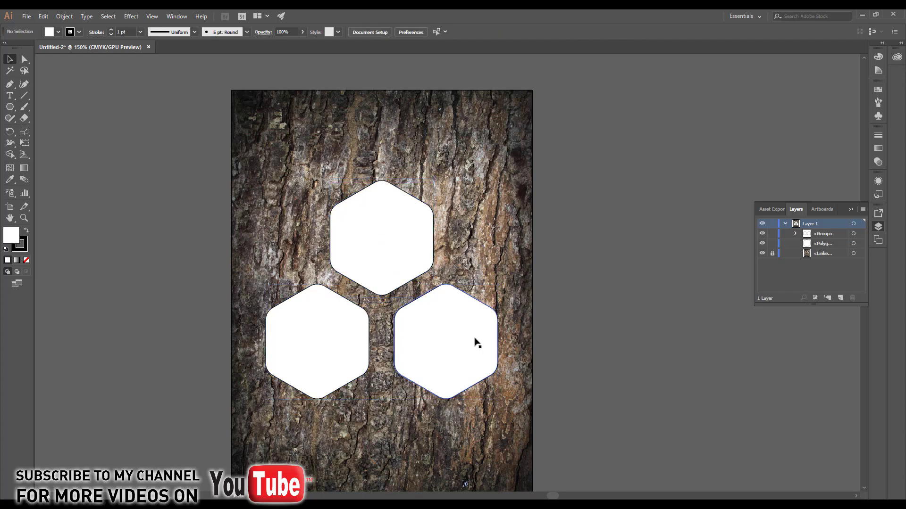
# Step: Move all three hexagons together slightly down the page
pyautogui.moveTo(463, 410); pyautogui.dragTo(329, 176)
pyautogui.moveTo(366, 258); pyautogui.dragTo(366, 273)
pyautogui.click(562, 262)
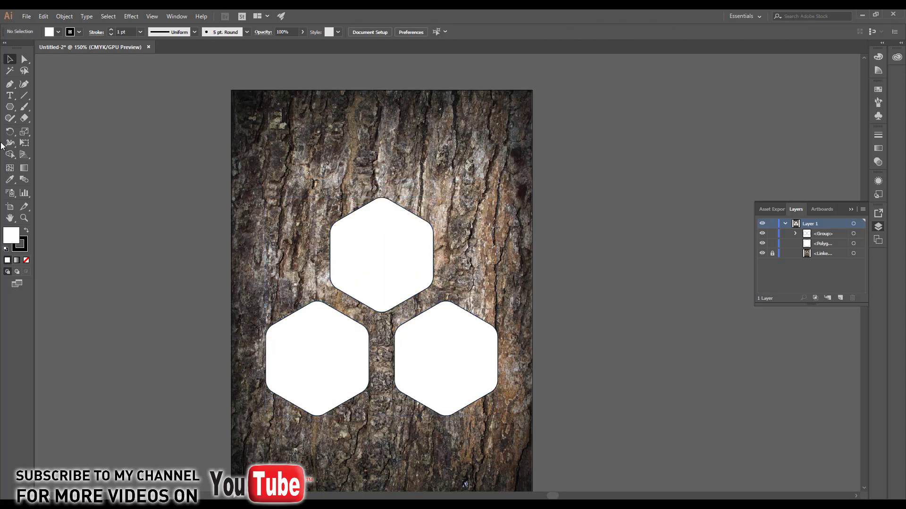
# Step: Add a point text line above the hexagons in 36 pt Kadisoka-Script
pyautogui.click(9, 95)
pyautogui.click(278, 157)
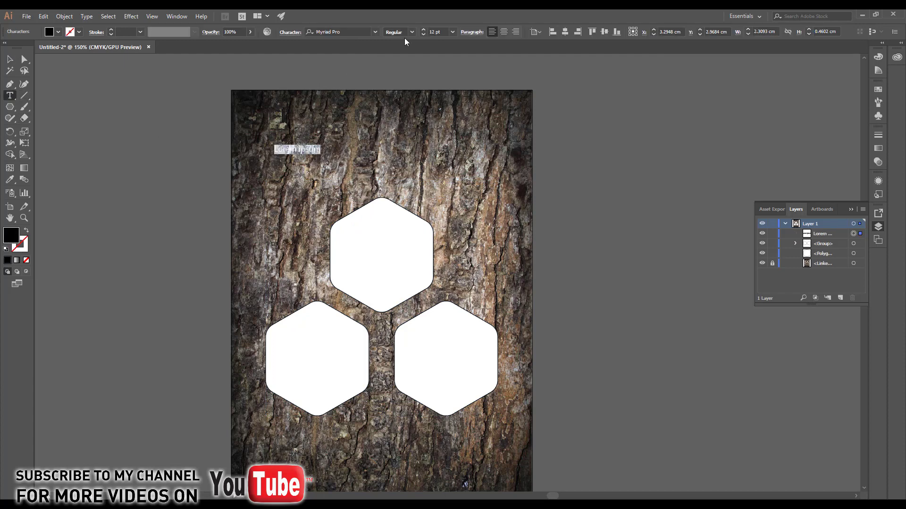
pyautogui.click(452, 31)
pyautogui.click(465, 168)
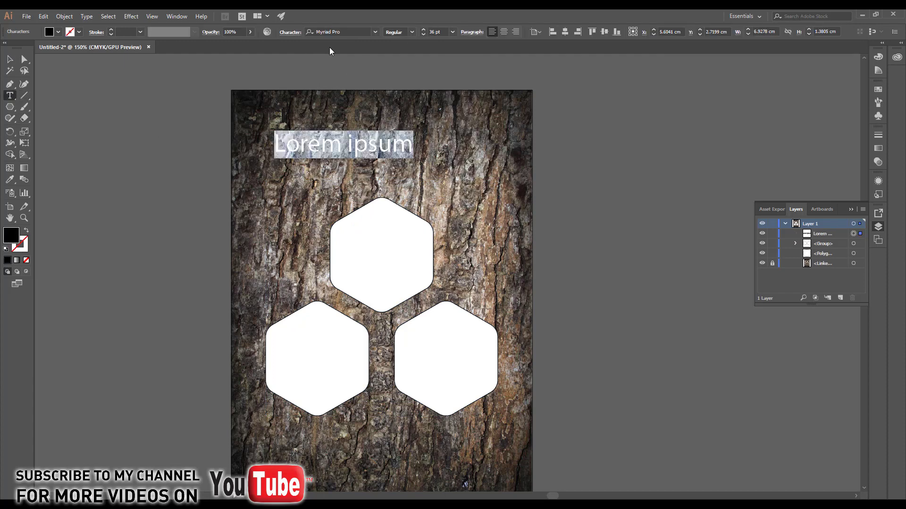
pyautogui.click(339, 32)
pyautogui.write('k')
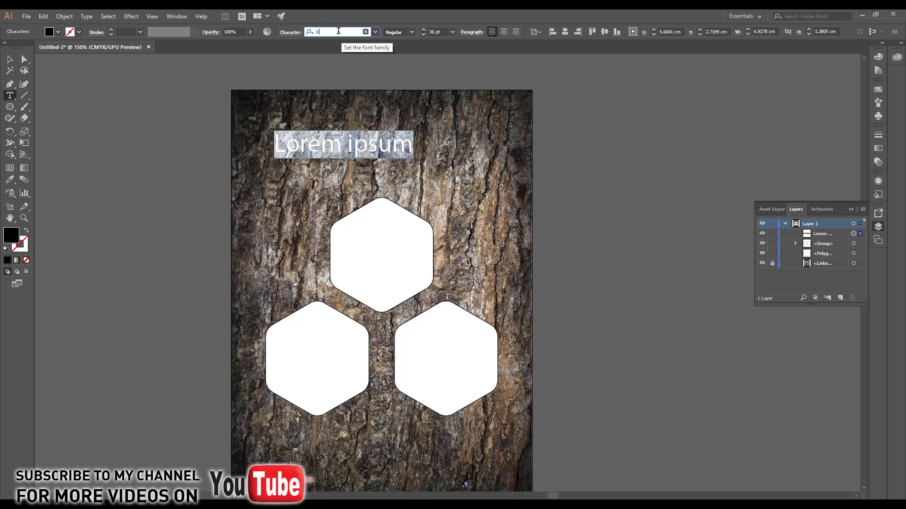
pyautogui.write('ad')
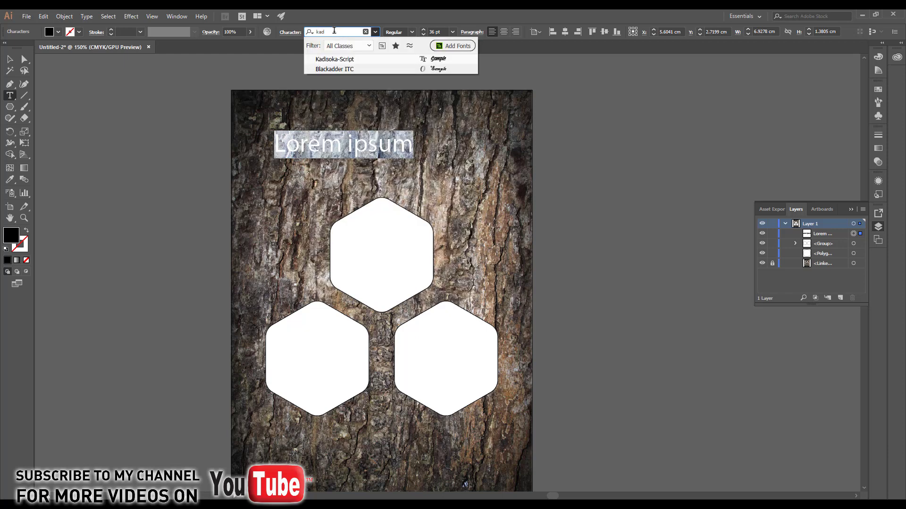
pyautogui.click(349, 59)
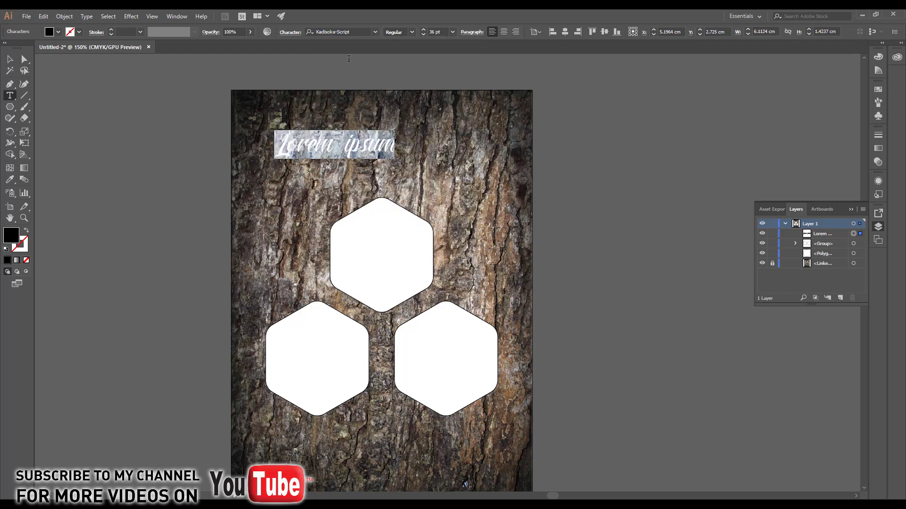
# Step: Replace the placeholder text with "Camping", enlarge it to about 66 pt and tilt it upward above the top hexagon
pyautogui.write('Ca')
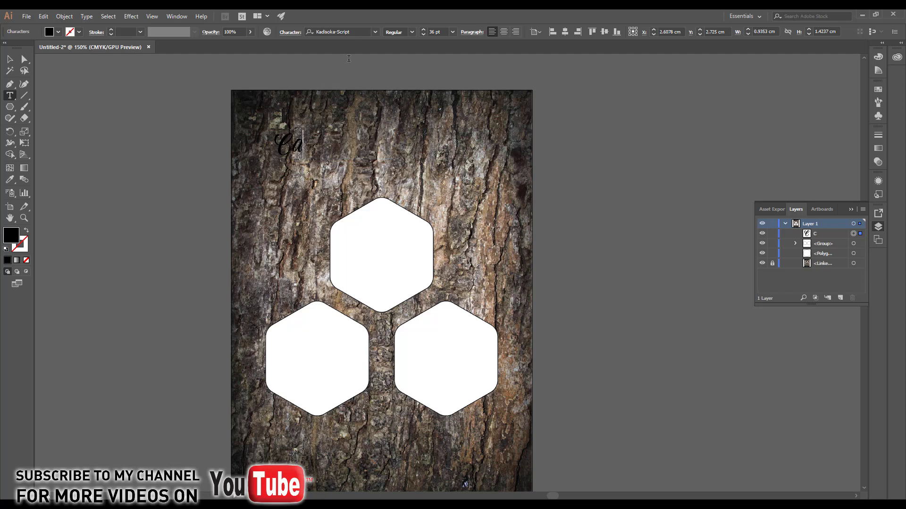
pyautogui.write('mping')
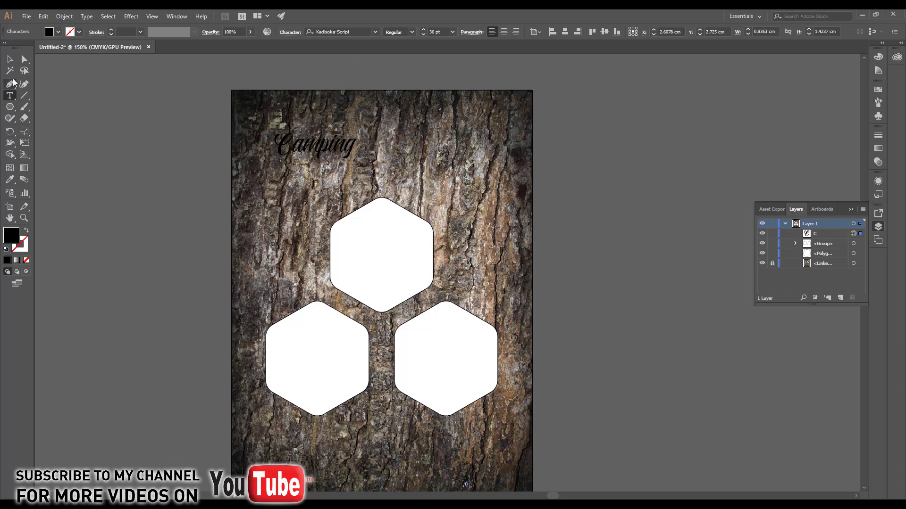
pyautogui.press('Escape')
pyautogui.moveTo(358, 159); pyautogui.dragTo(433, 154)
# Step: Fill the Camping headline with light green
pyautogui.click(68, 33)
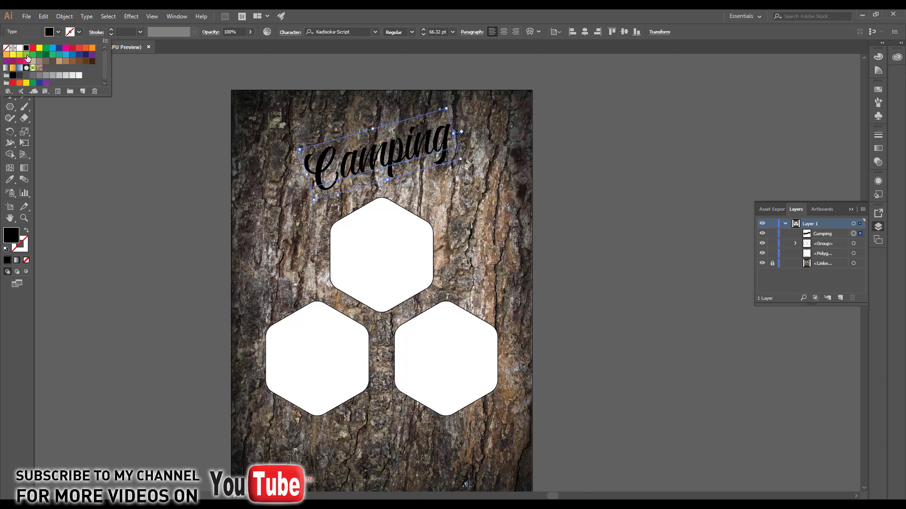
pyautogui.click(27, 55)
pyautogui.click(148, 136)
# Step: Duplicate the Camping text to its lower right and change the copy's wording to "Explorations"
pyautogui.moveTo(378, 175); pyautogui.dragTo(482, 186)
pyautogui.press('t')
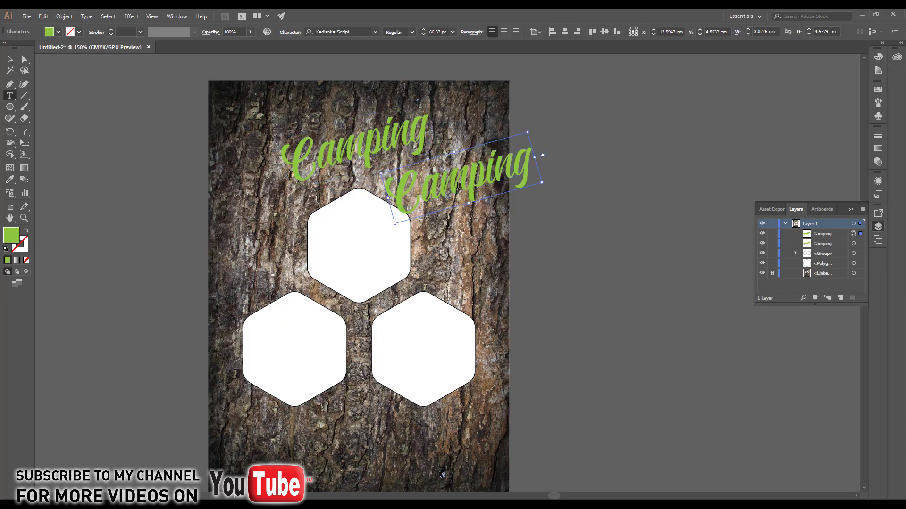
pyautogui.doubleClick(457, 186)
pyautogui.write('Ex')
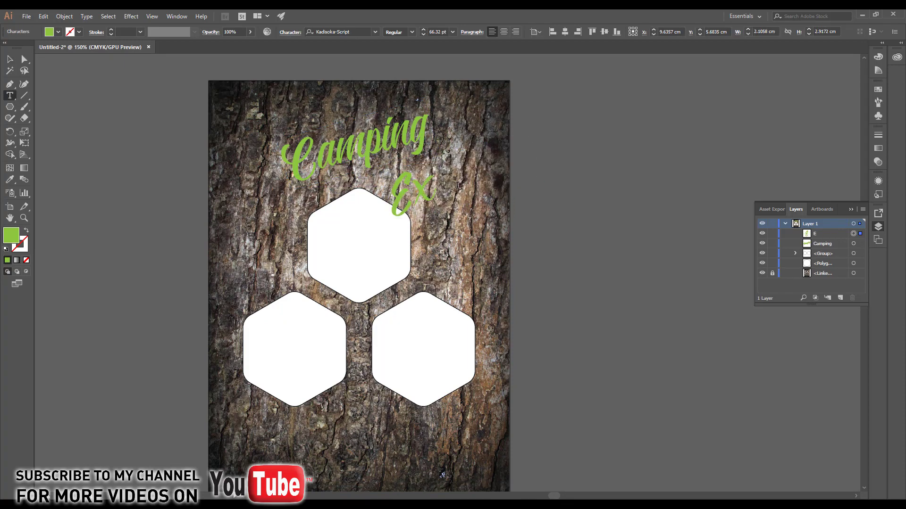
pyautogui.write('plo')
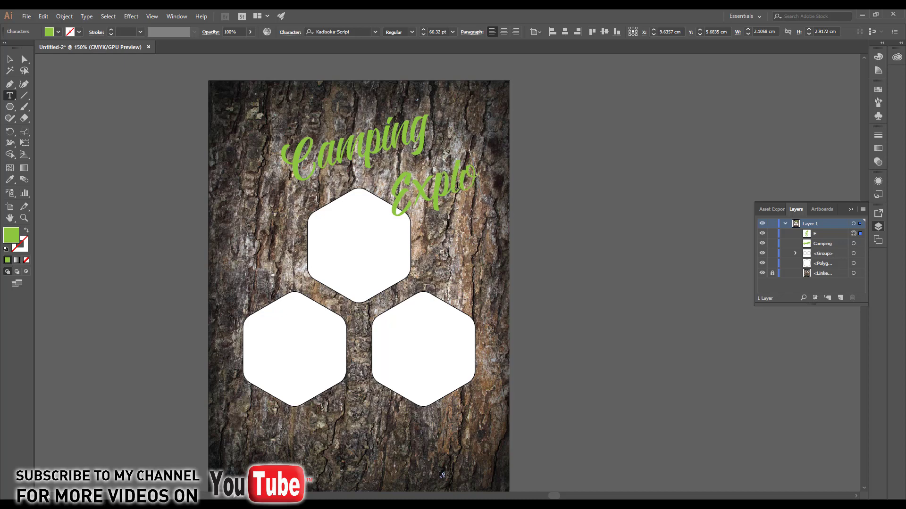
pyautogui.write('rati')
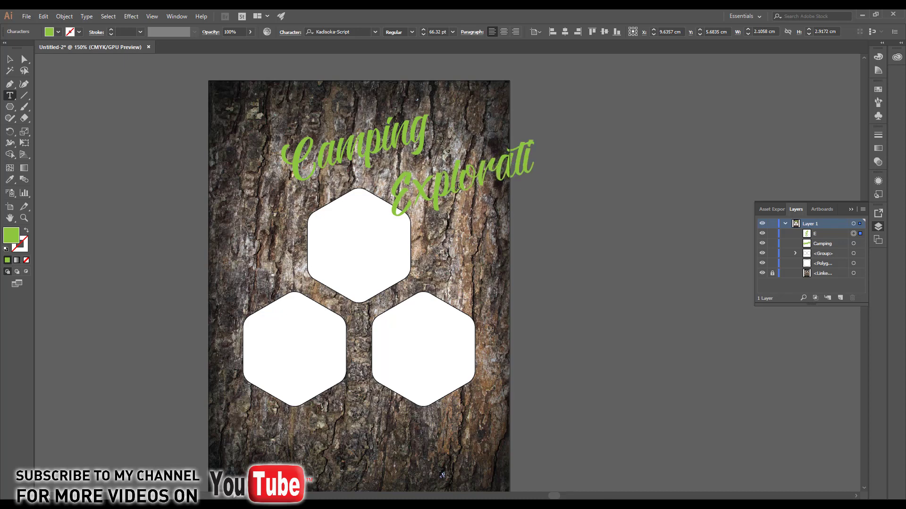
pyautogui.write('ons')
# Step: Fill the whole word Explorations with white
pyautogui.hotkey('ctrl', 'a')
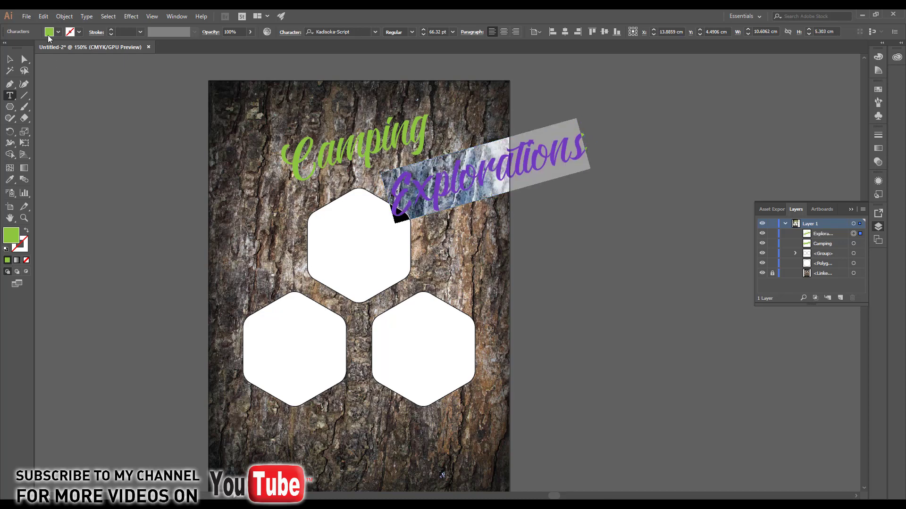
pyautogui.click(58, 32)
pyautogui.click(13, 49)
pyautogui.click(19, 48)
pyautogui.click(58, 32)
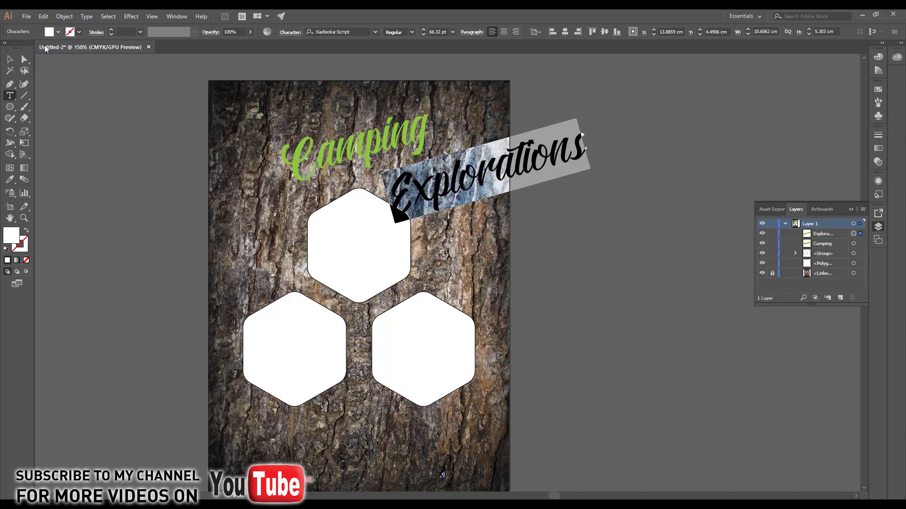
# Step: Shrink Explorations to about 45 pt and tuck it beneath Camping, moving the two words slightly up together
pyautogui.click(9, 60)
pyautogui.moveTo(579, 118); pyautogui.dragTo(521, 151)
pyautogui.click(610, 198)
pyautogui.moveTo(475, 176); pyautogui.dragTo(432, 165)
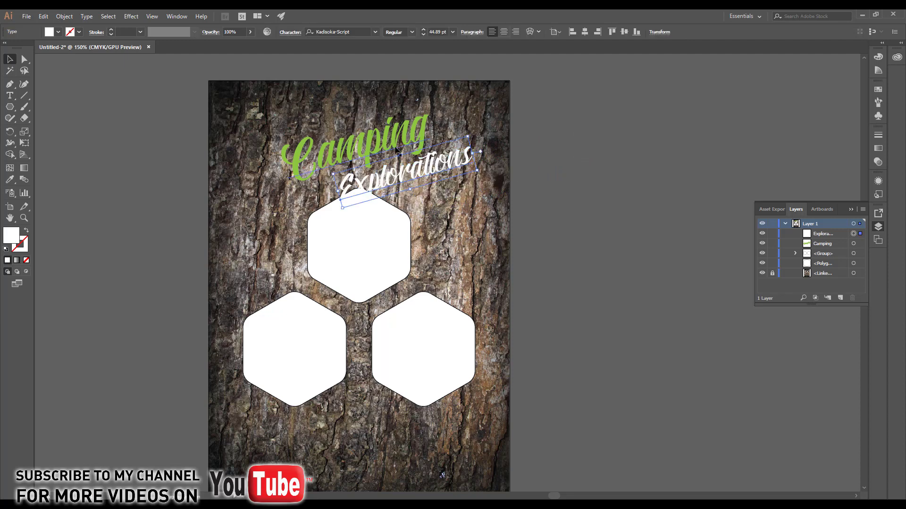
pyautogui.keyDown('shift'); pyautogui.click(392, 145); pyautogui.keyUp('shift')
pyautogui.click(464, 162)
# Step: Fill the Camping headline with a darker green swatch
pyautogui.click(351, 142)
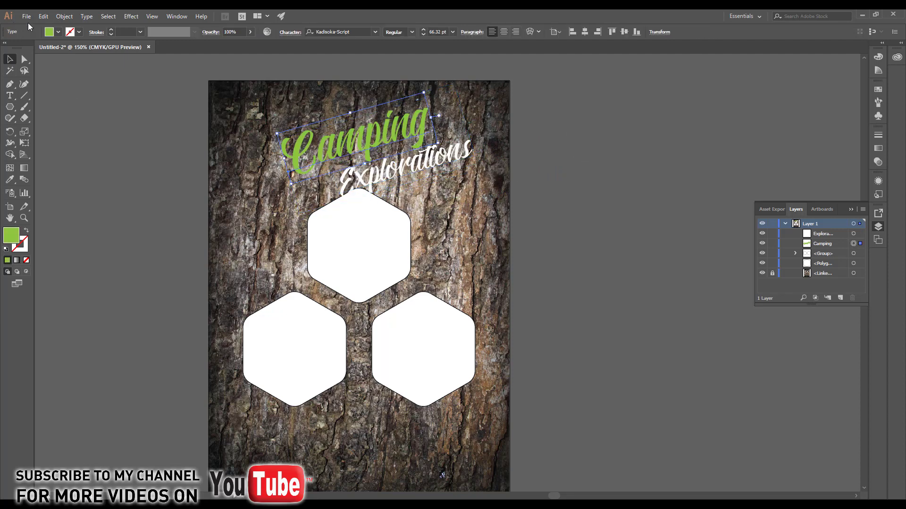
pyautogui.click(51, 34)
pyautogui.click(34, 55)
pyautogui.click(216, 154)
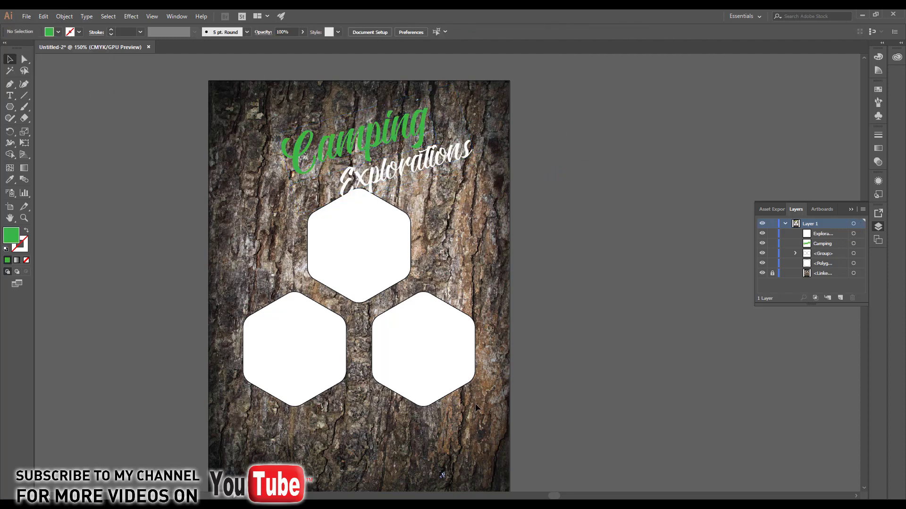
# Step: Move all three hexagons slightly down so the top one clears the Explorations text
pyautogui.moveTo(475, 404); pyautogui.dragTo(356, 277)
pyautogui.click(582, 275)
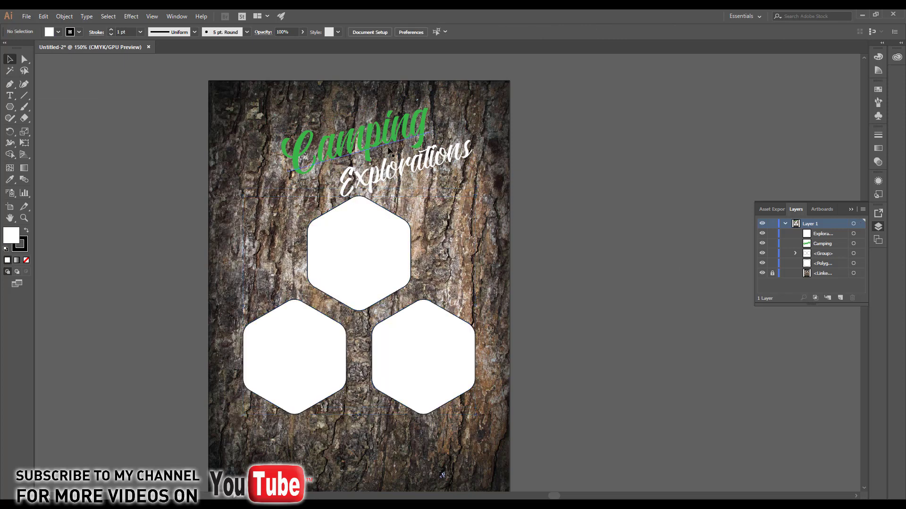
# Step: Add a point text line reading "2018" below the right end of Explorations
pyautogui.press('t')
pyautogui.click(448, 203)
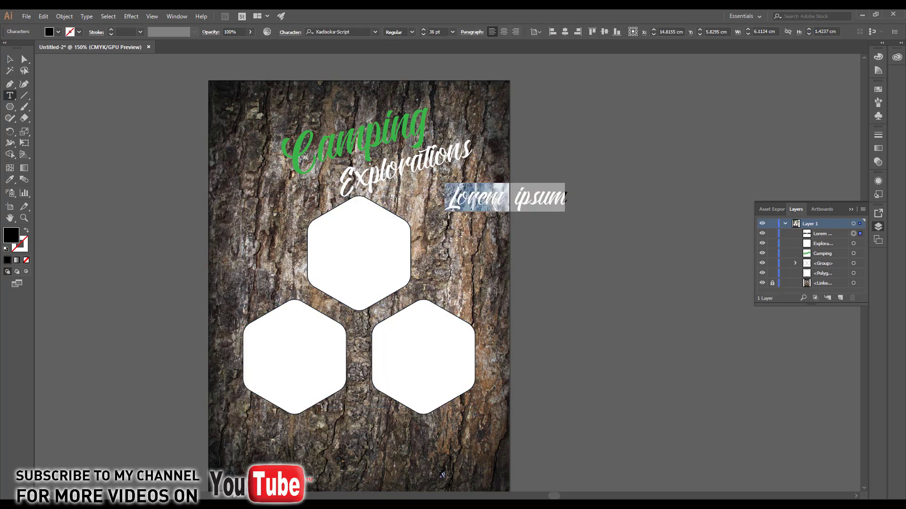
pyautogui.write('2018')
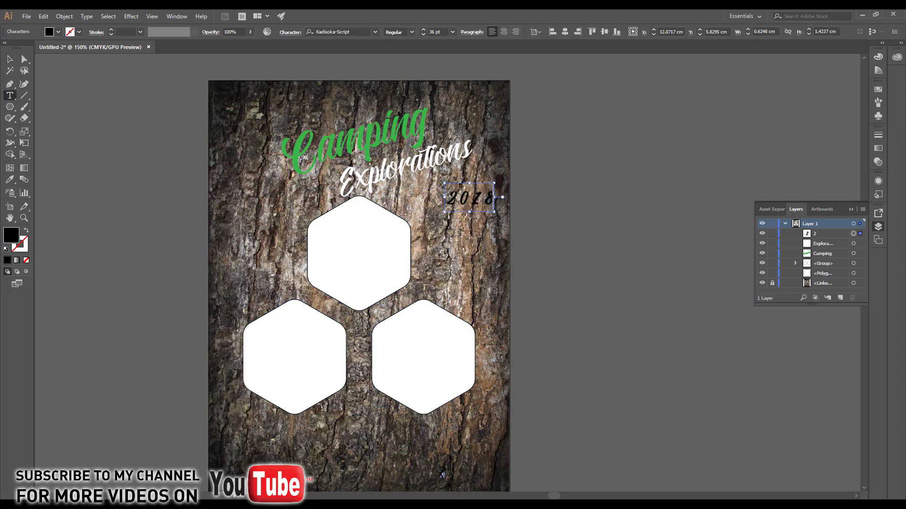
# Step: Set the font of the 2018 text to Capture it
pyautogui.hotkey('ctrl', 'a')
pyautogui.click(330, 32)
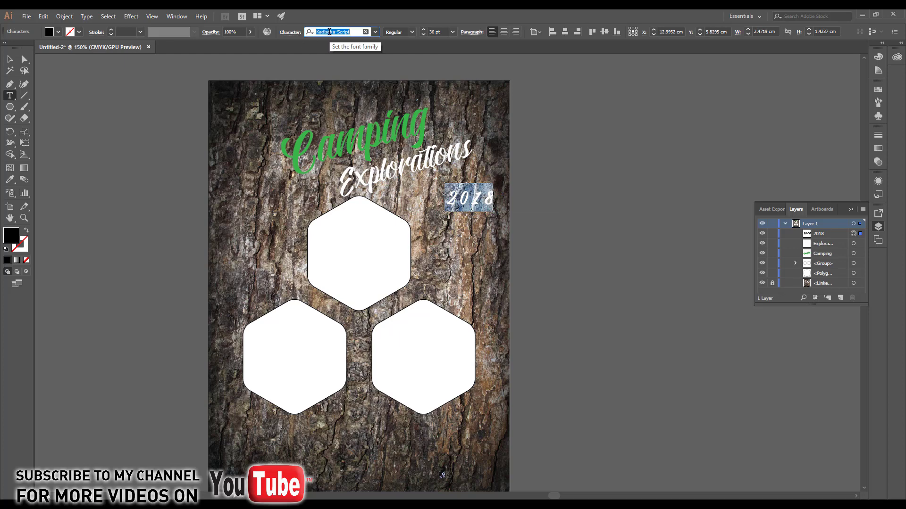
pyautogui.write('c')
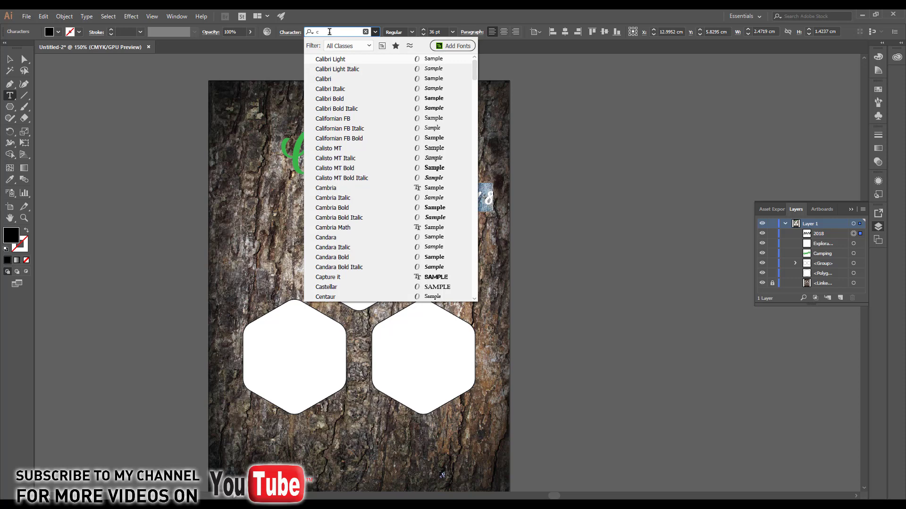
pyautogui.write('a')
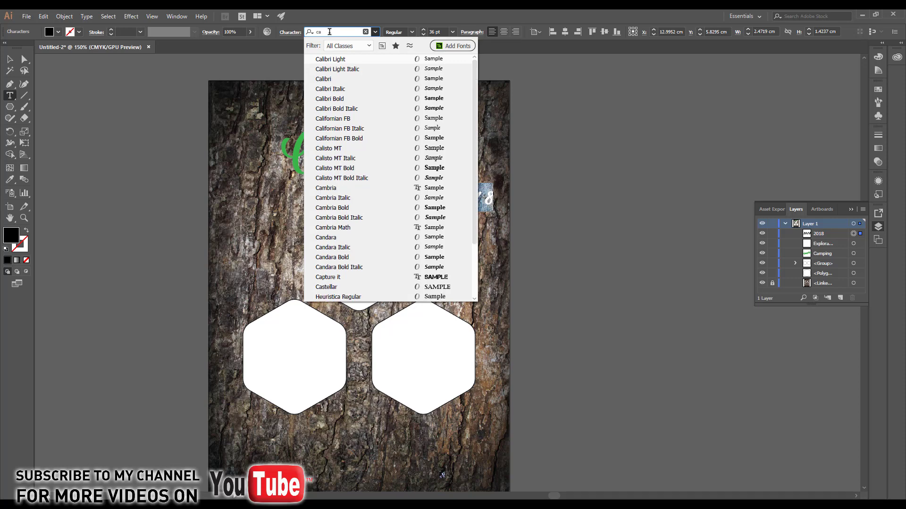
pyautogui.write('p')
pyautogui.click(321, 60)
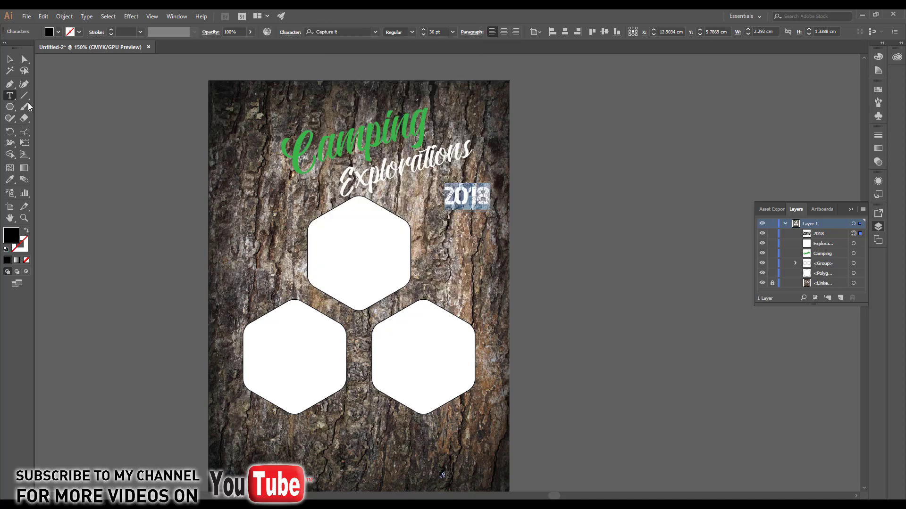
# Step: Fill the 2018 text with orange
pyautogui.click(60, 32)
pyautogui.click(92, 49)
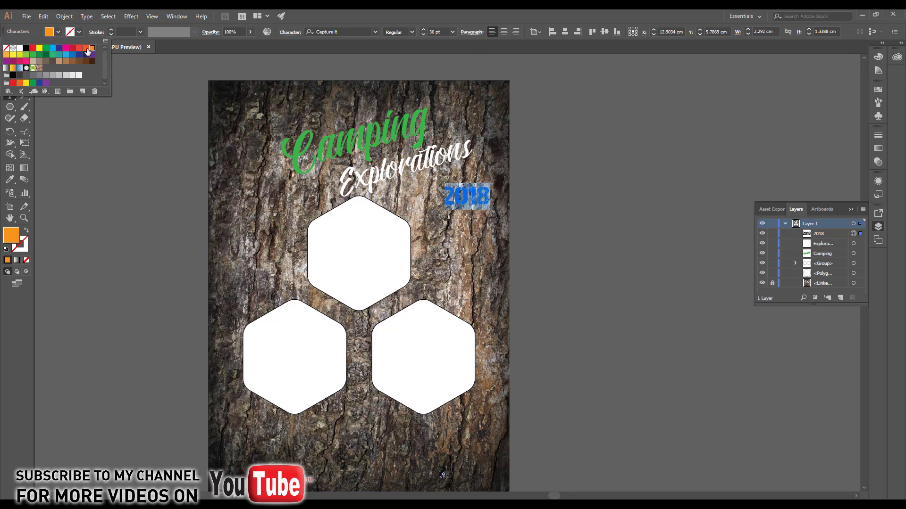
pyautogui.click(58, 32)
pyautogui.click(10, 59)
pyautogui.click(476, 227)
# Step: Enlarge the 2018 text and place it close under the end of Explorations
pyautogui.scroll(2, 476, 199)
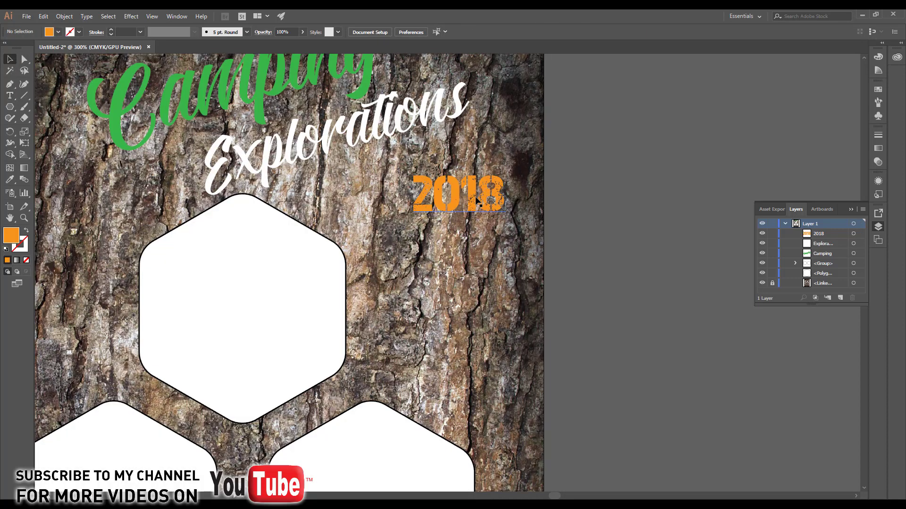
pyautogui.moveTo(467, 197); pyautogui.dragTo(430, 176)
pyautogui.moveTo(468, 199); pyautogui.dragTo(494, 214)
pyautogui.click(601, 232)
pyautogui.scroll(-1, 509, 209)
pyautogui.scroll(-2, 514, 216)
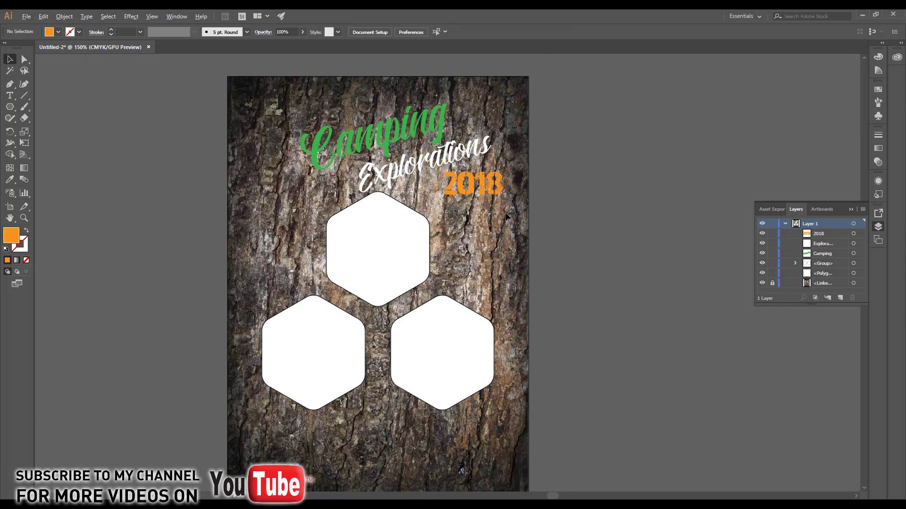
# Step: Lower the opacity of the linked bark background photo to 78%
pyautogui.click(853, 283)
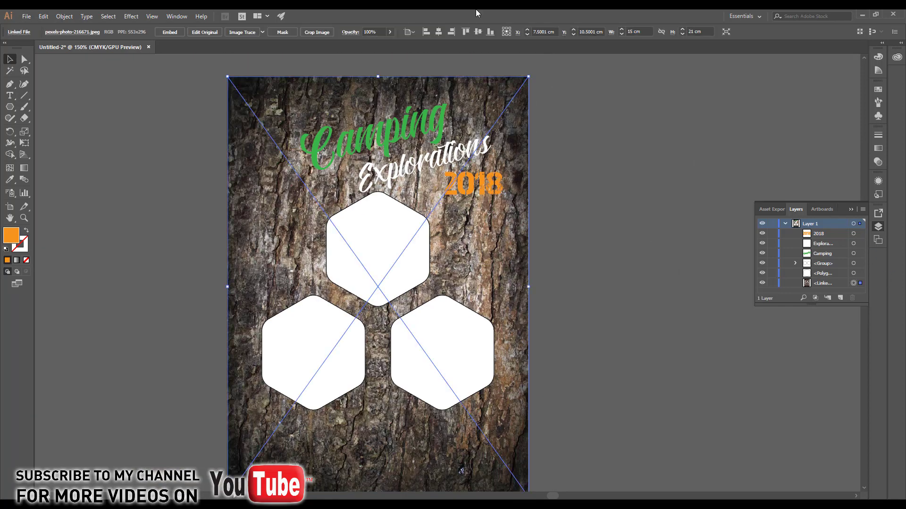
pyautogui.click(390, 32)
pyautogui.moveTo(391, 44); pyautogui.dragTo(378, 44)
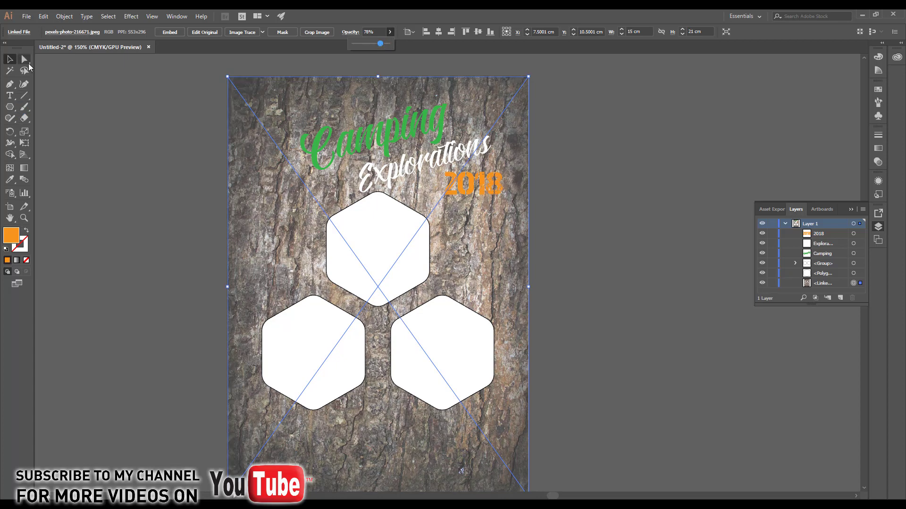
# Step: Draw a 15 × 21 cm rectangle covering the whole artboard
pyautogui.moveTo(9, 106); pyautogui.dragTo(54, 106)
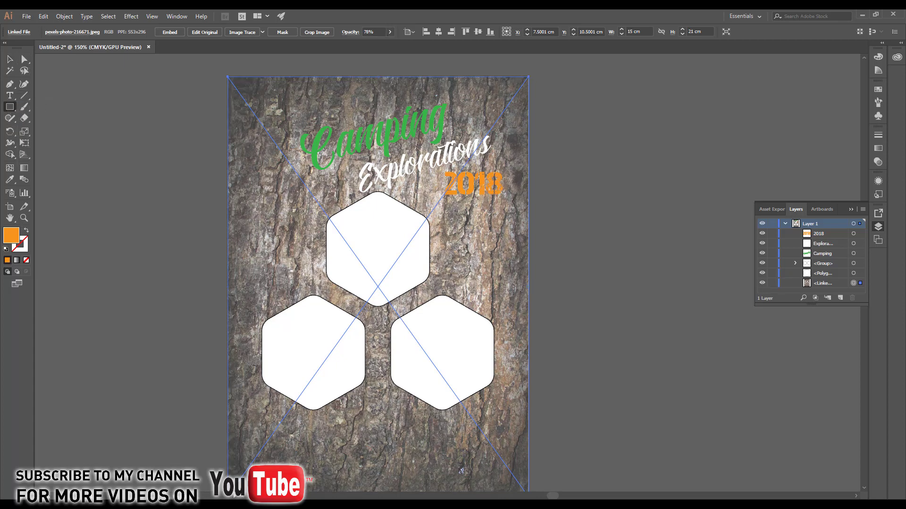
pyautogui.moveTo(226, 77); pyautogui.dragTo(528, 480)
pyautogui.press('v')
pyautogui.scroll(-3, 373, 364)
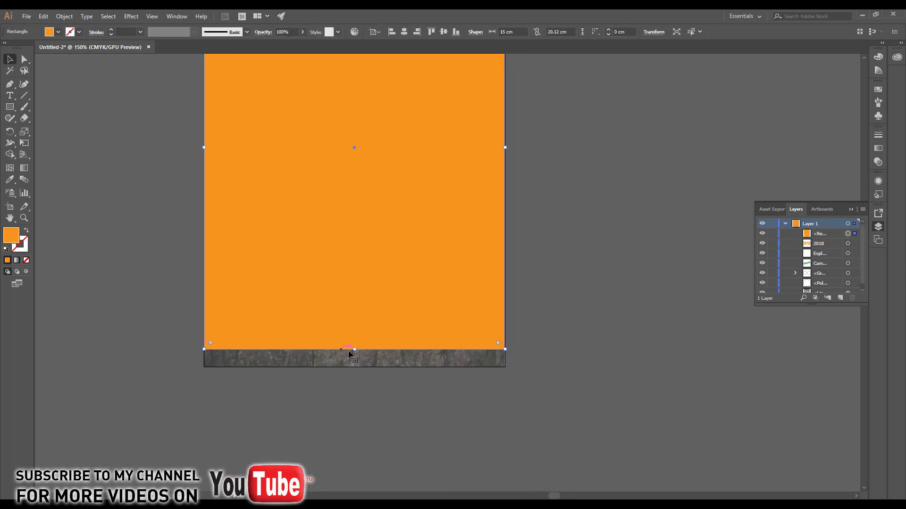
pyautogui.moveTo(356, 349); pyautogui.dragTo(354, 366)
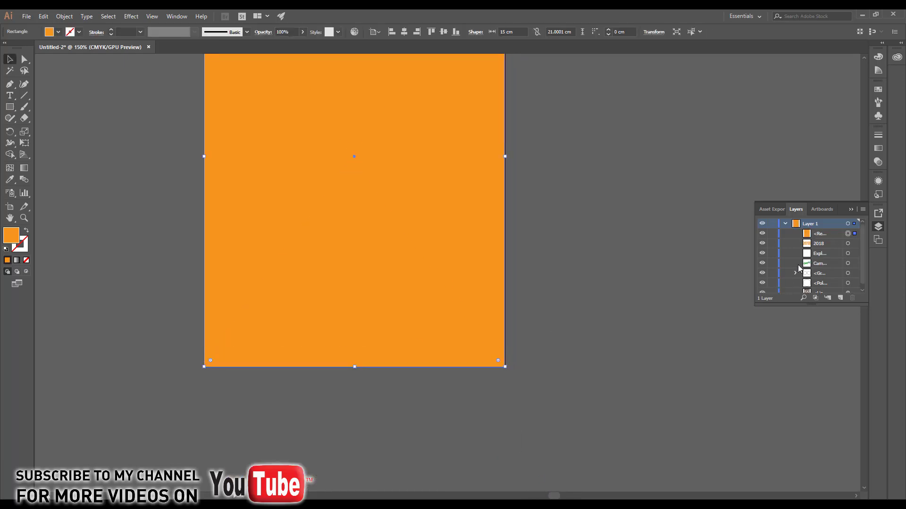
# Step: Stack the rectangle directly above the bark photo and fill it with the radial gradient swatch that fades to black at the edges
pyautogui.hotkey('ctrl', 'shift', '[')
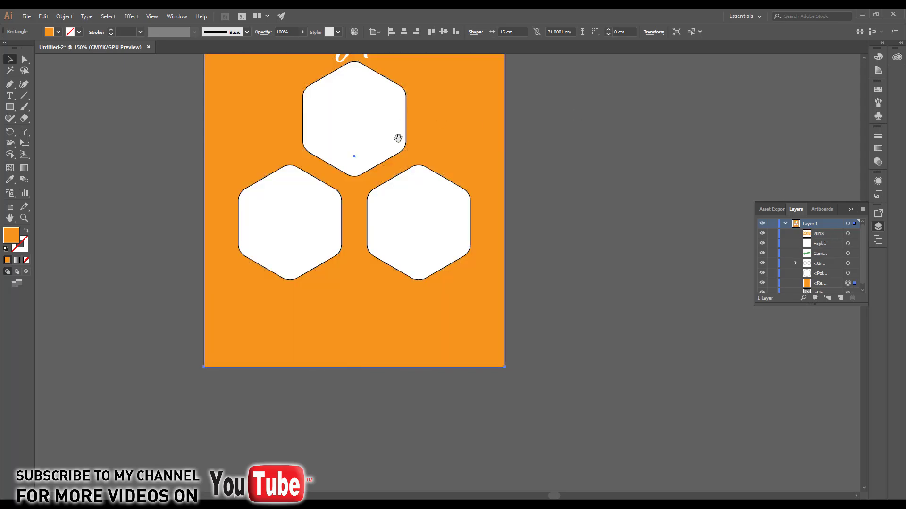
pyautogui.moveTo(398, 137); pyautogui.dragTo(399, 170)
pyautogui.click(58, 32)
pyautogui.click(26, 68)
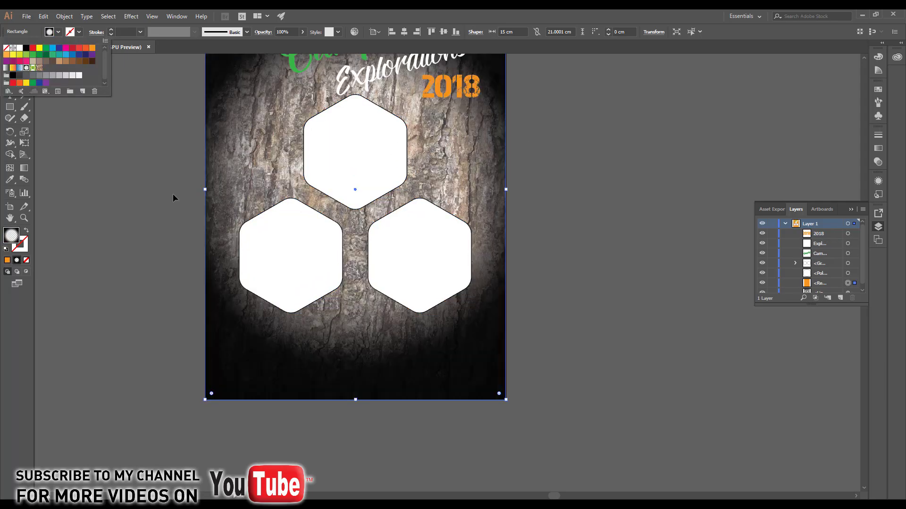
pyautogui.click(173, 194)
pyautogui.moveTo(472, 228); pyautogui.dragTo(464, 347)
pyautogui.click(484, 130)
pyautogui.scroll(-1, 822, 288)
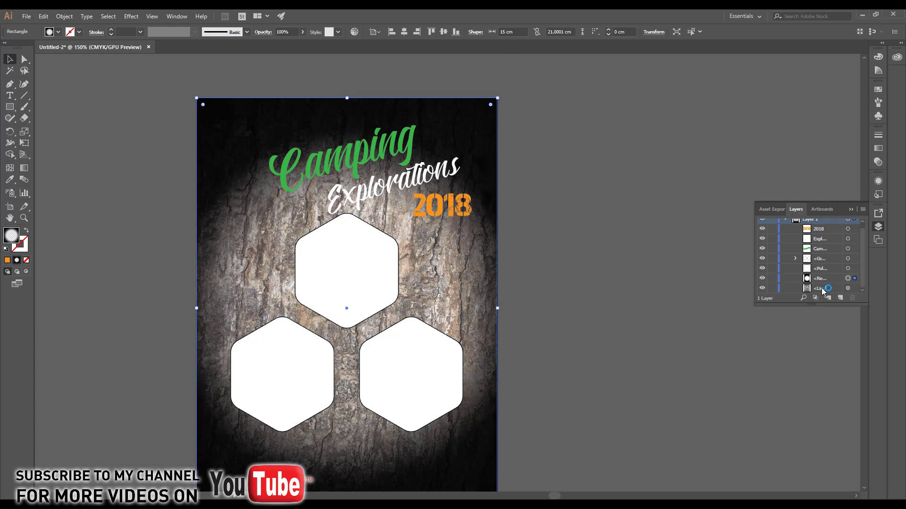
# Step: Restore the linked bark photo to full opacity beneath the gradient rectangle
pyautogui.click(820, 289)
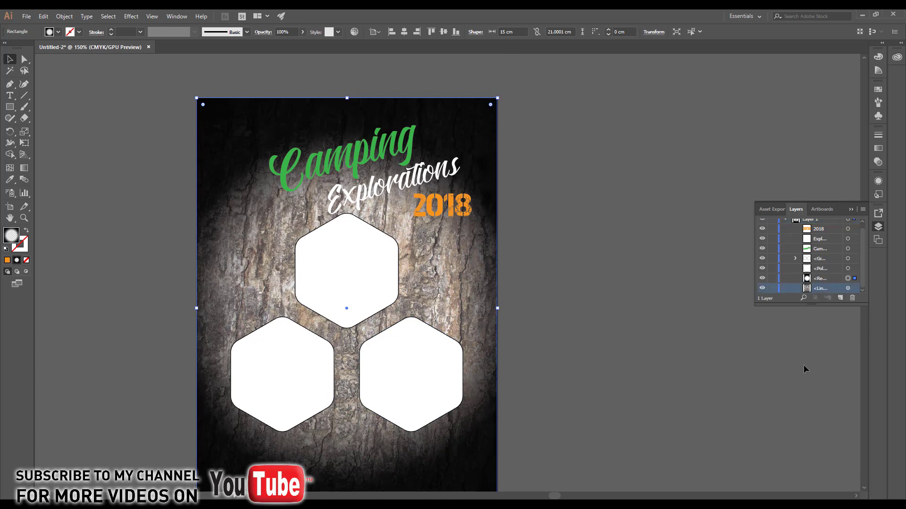
pyautogui.click(854, 288)
pyautogui.click(390, 31)
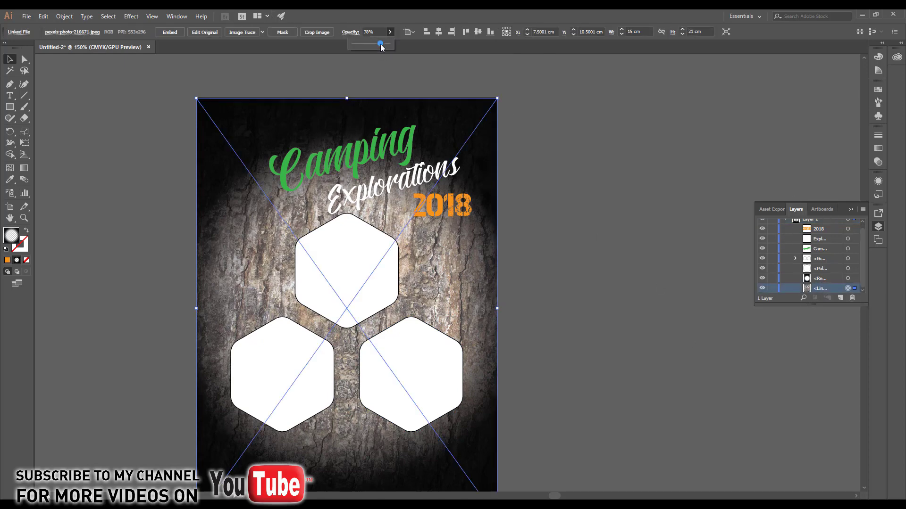
pyautogui.click(557, 257)
# Step: Adjust the rectangle's radial gradient for a softer vignette, widening its circle well beyond the artboard's side edges
pyautogui.click(464, 159)
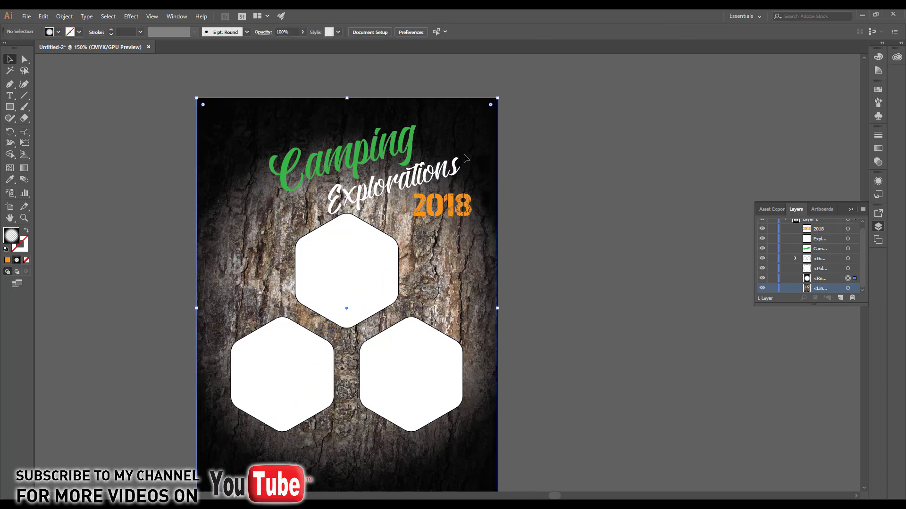
pyautogui.click(24, 167)
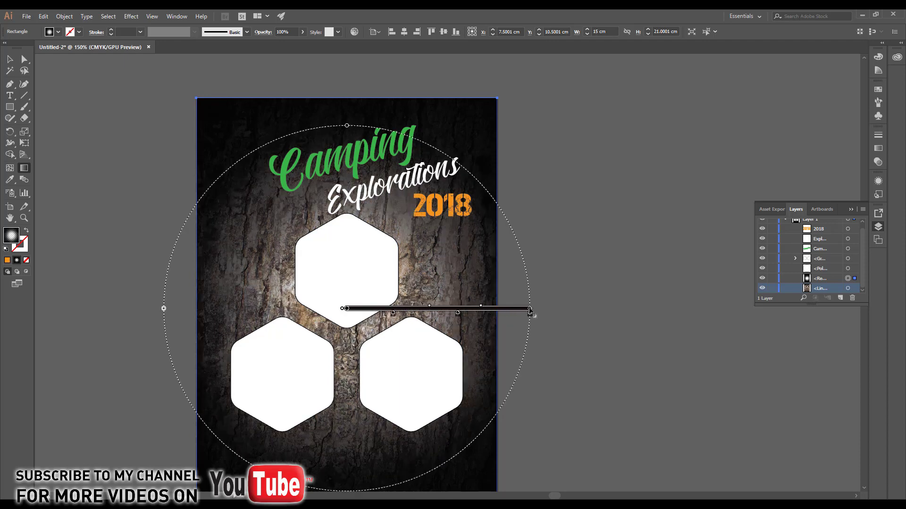
pyautogui.moveTo(530, 308); pyautogui.dragTo(572, 309)
pyautogui.click(10, 59)
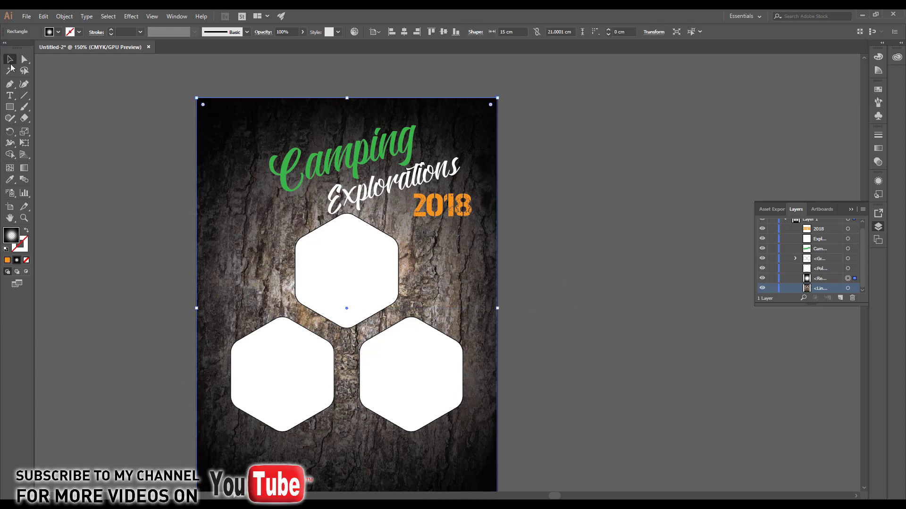
# Step: Group the bark photo with the gradient rectangle above it and lock the group
pyautogui.click(51, 141)
pyautogui.moveTo(450, 248); pyautogui.dragTo(447, 237)
pyautogui.moveTo(469, 81); pyautogui.dragTo(219, 92)
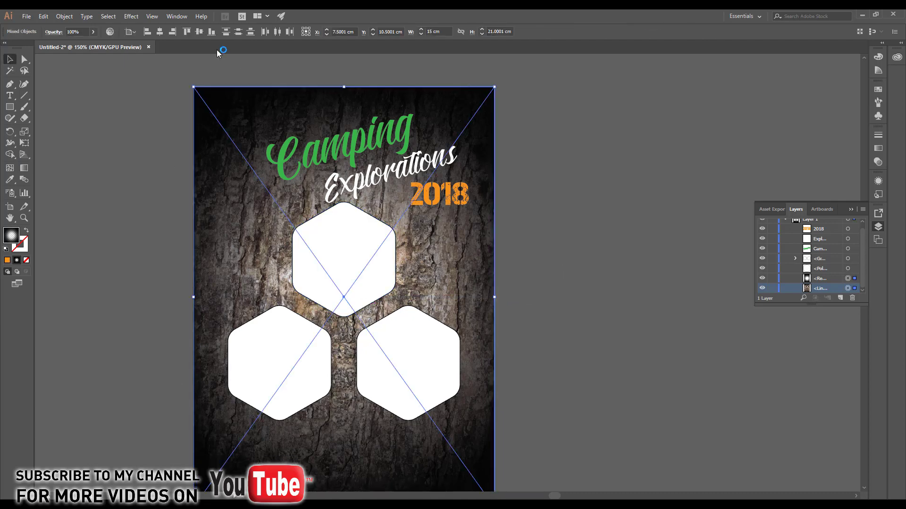
pyautogui.click(72, 16)
pyautogui.click(75, 53)
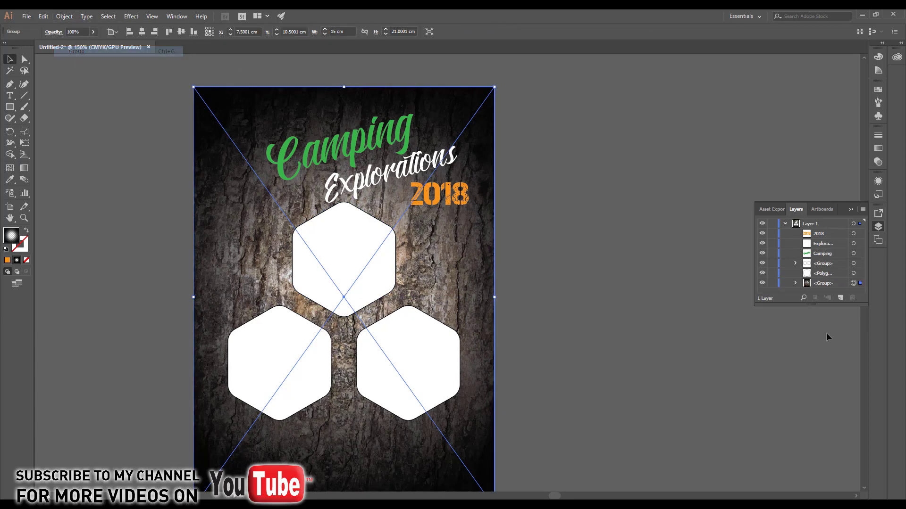
pyautogui.click(772, 283)
# Step: Select all three hexagons and shrink them together proportionally around their common centre, to about 4.46 cm wide each
pyautogui.moveTo(427, 267); pyautogui.dragTo(474, 208)
pyautogui.moveTo(390, 223); pyautogui.dragTo(390, 227)
pyautogui.keyDown('shift'); pyautogui.click(473, 338); pyautogui.keyUp('shift')
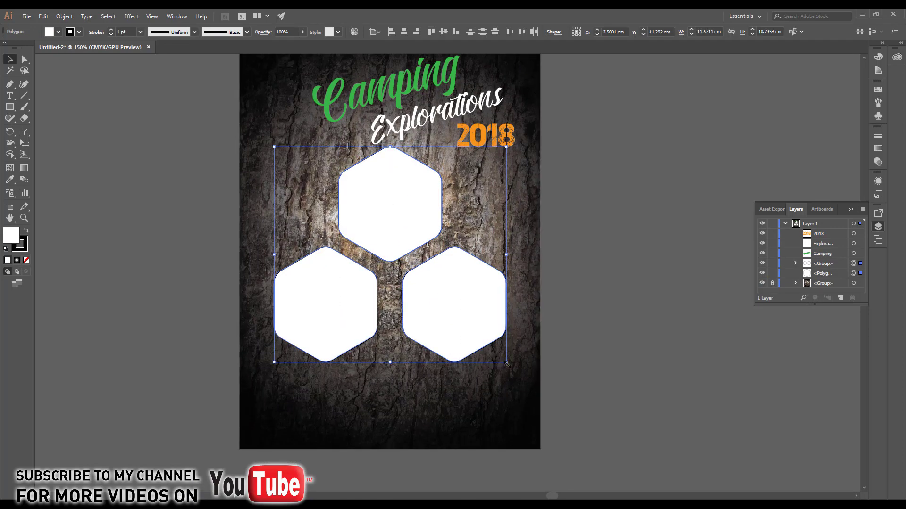
pyautogui.moveTo(506, 363); pyautogui.dragTo(491, 344)
pyautogui.click(570, 224)
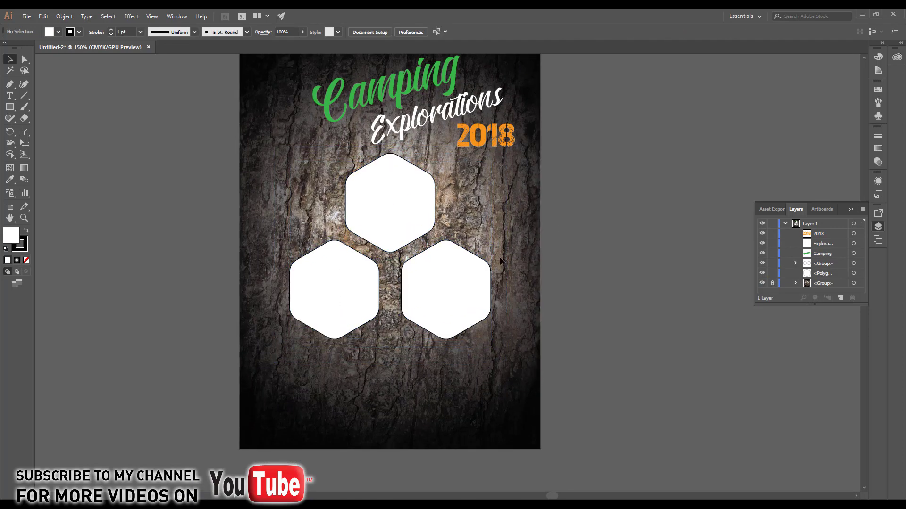
# Step: Duplicate the orange "2018" text into the flyer's upper-left corner and extend it with the lines "SUMMERS" and "CAMP"
pyautogui.scroll(2, 448, 278)
pyautogui.moveTo(509, 178); pyautogui.dragTo(311, 111)
pyautogui.doubleClick(303, 119)
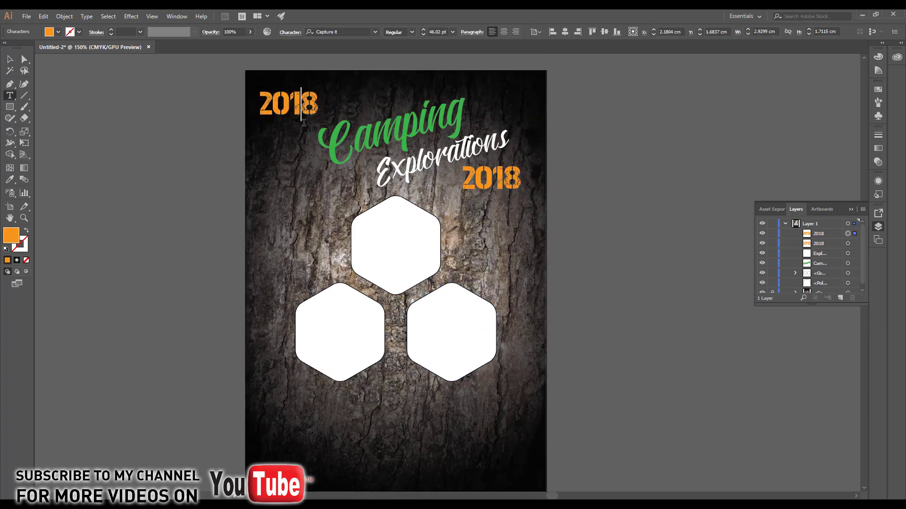
pyautogui.write('au')
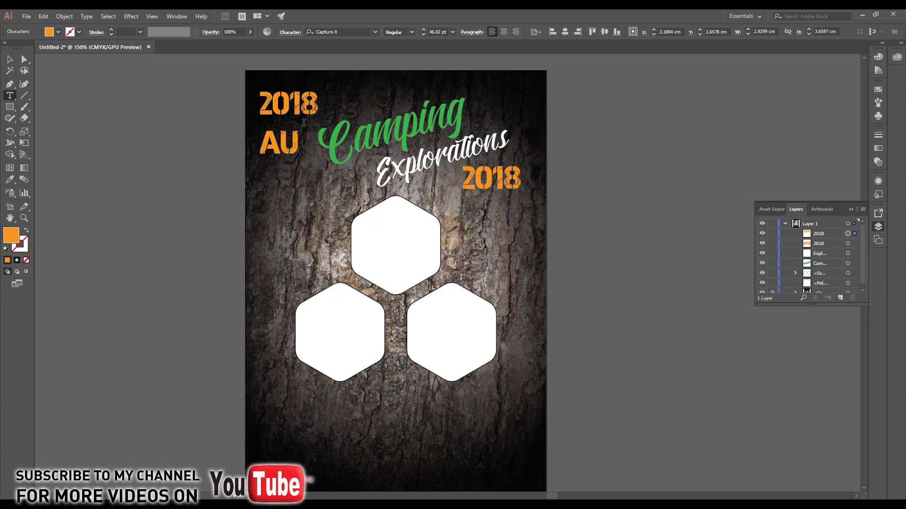
pyautogui.press('BackSpace')
pyautogui.press('BackSpace')
pyautogui.write('summer')
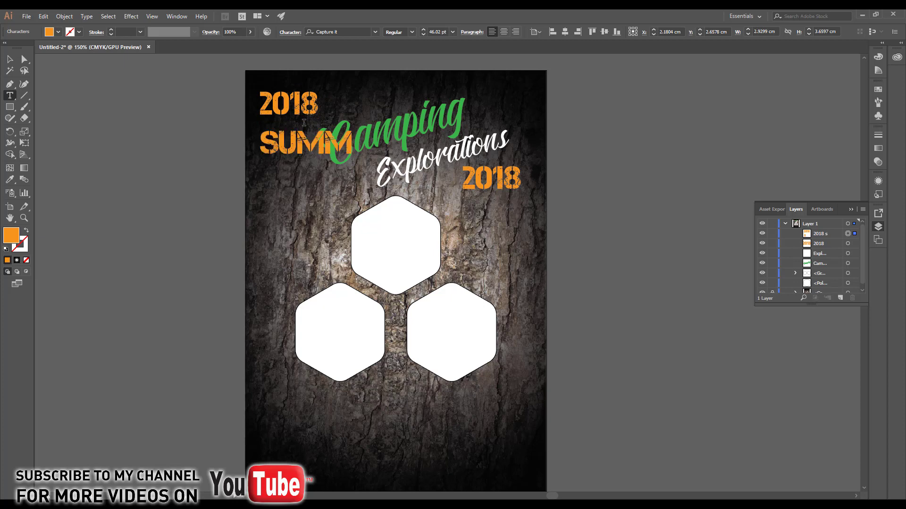
pyautogui.press('Return')
pyautogui.write('camp')
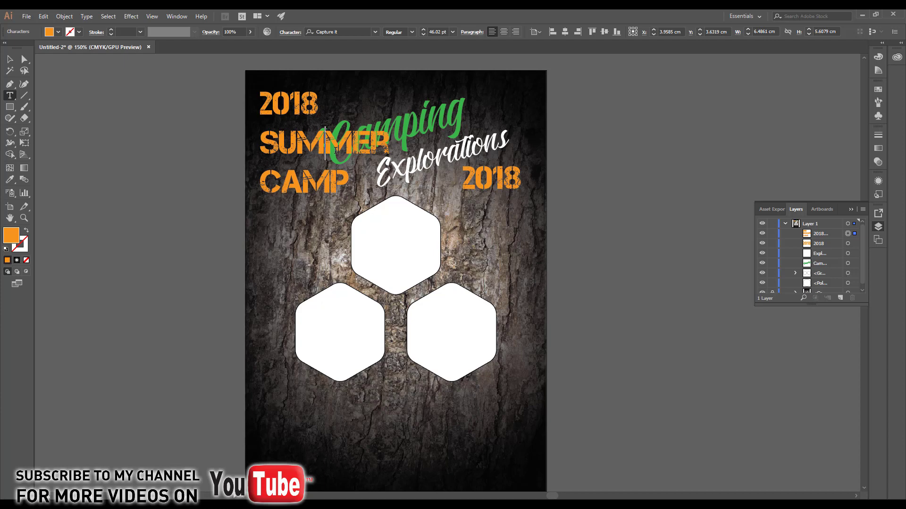
pyautogui.press('End')
pyautogui.write('s')
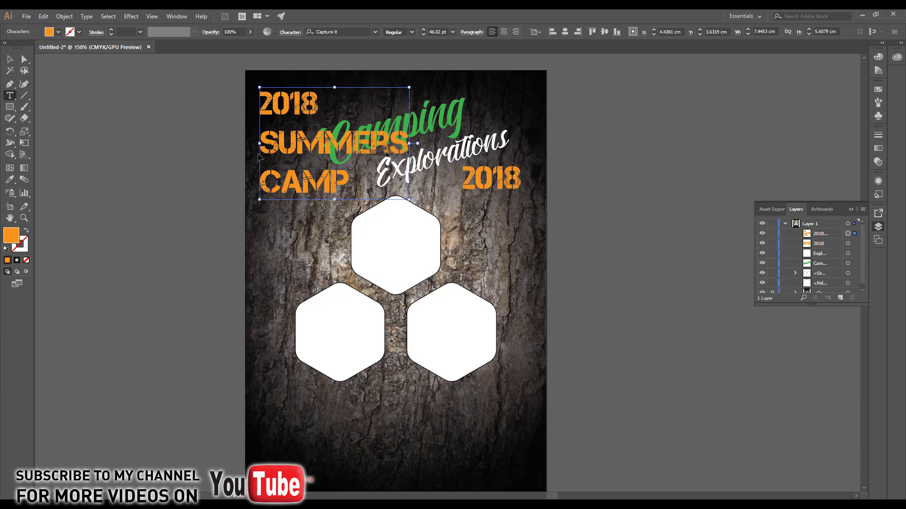
# Step: Centre-align the three-line "2018 SUMMERS CAMP" text and scale it down proportionally to about 21.89 pt
pyautogui.hotkey('ctrl', 'a')
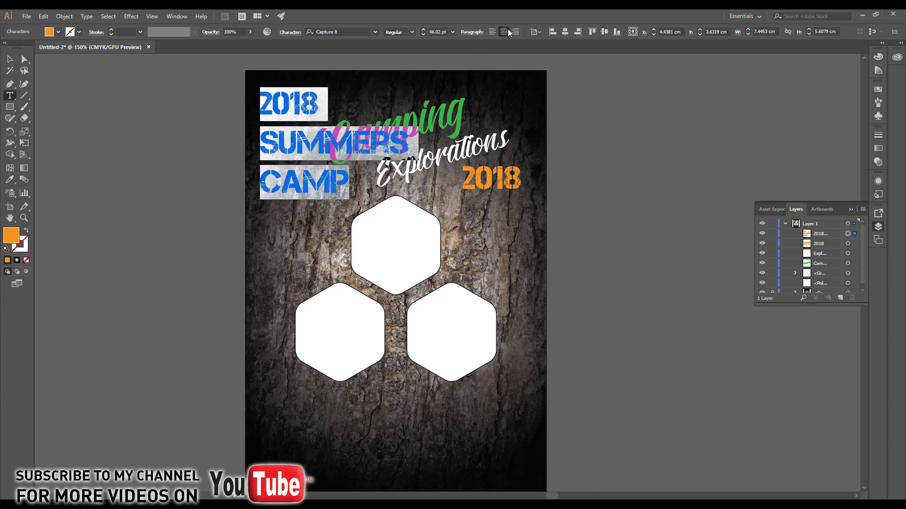
pyautogui.click(504, 31)
pyautogui.click(10, 59)
pyautogui.moveTo(334, 199); pyautogui.dragTo(314, 186)
# Step: Shift "Camping" and "Explorations" slightly right and place the small summers camp text in the space beside them
pyautogui.click(399, 138)
pyautogui.keyDown('shift'); pyautogui.click(409, 161); pyautogui.keyUp('shift')
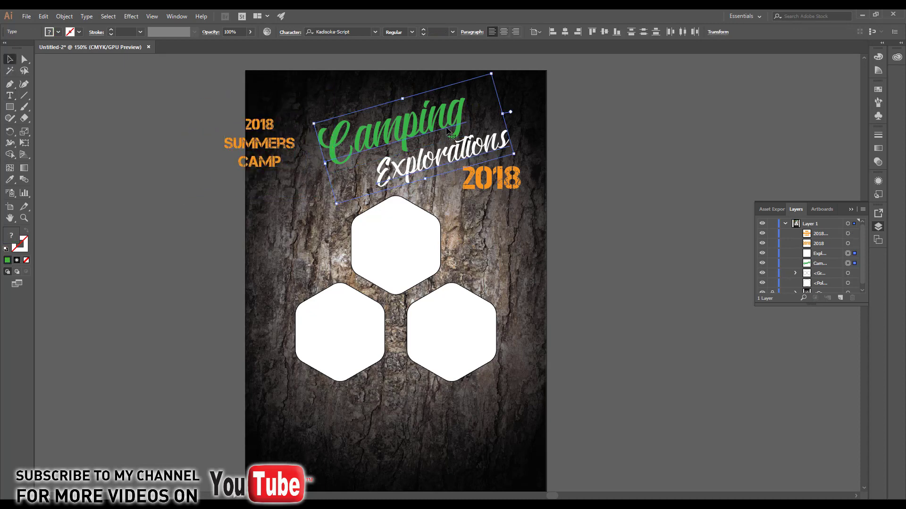
pyautogui.moveTo(448, 133); pyautogui.dragTo(471, 126)
pyautogui.moveTo(264, 151); pyautogui.dragTo(300, 144)
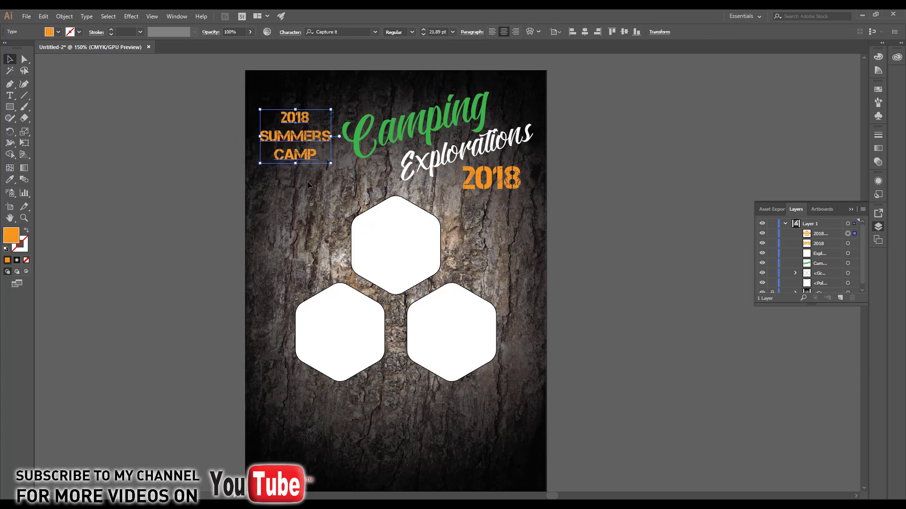
# Step: Enlarge only the "2018" line of the summers camp text to about twice the size of the lines below it
pyautogui.click(308, 185)
pyautogui.press('t')
pyautogui.doubleClick(307, 117)
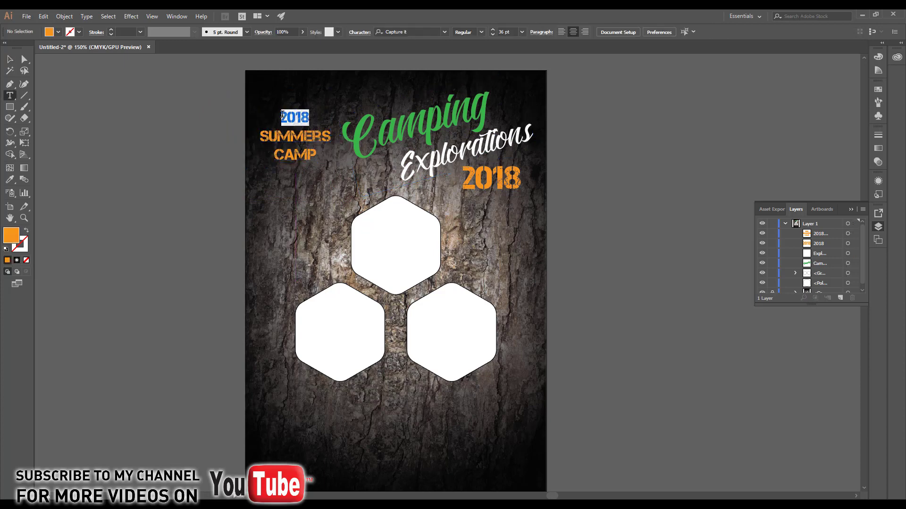
pyautogui.click(423, 29)
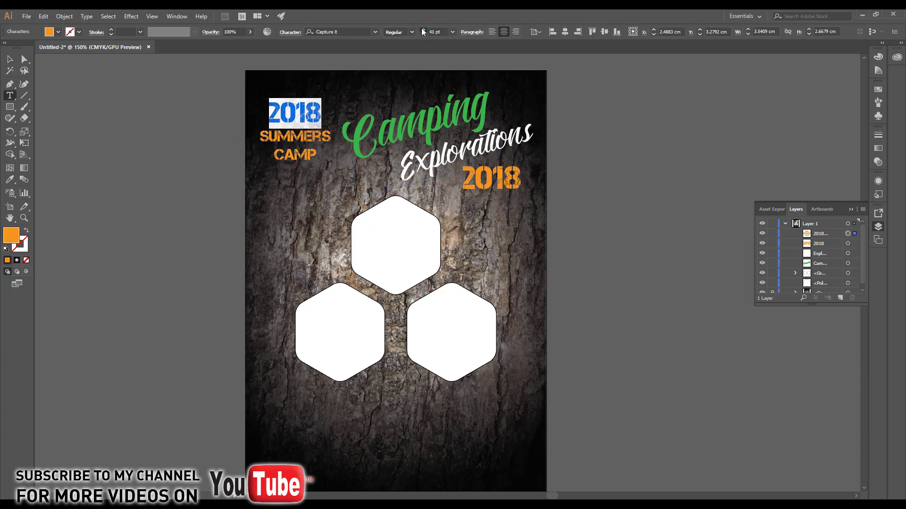
pyautogui.click(9, 60)
pyautogui.click(217, 137)
# Step: Tighten the leading of the "2018 SUMMERS CAMP" text to about 22 pt
pyautogui.click(300, 117)
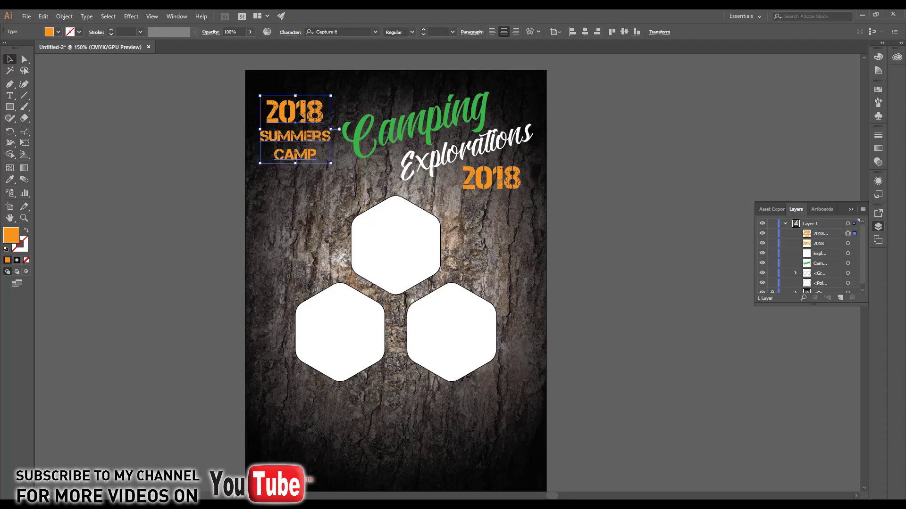
pyautogui.click(297, 32)
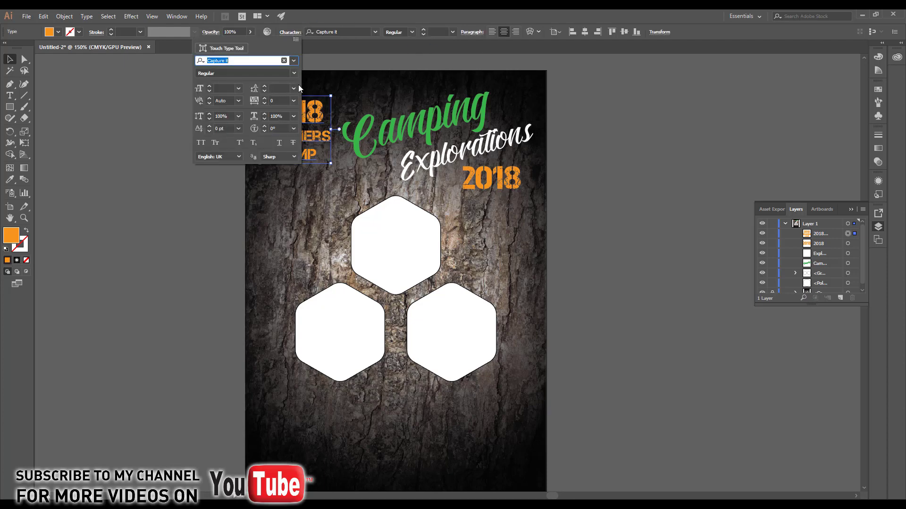
pyautogui.click(294, 88)
pyautogui.click(307, 186)
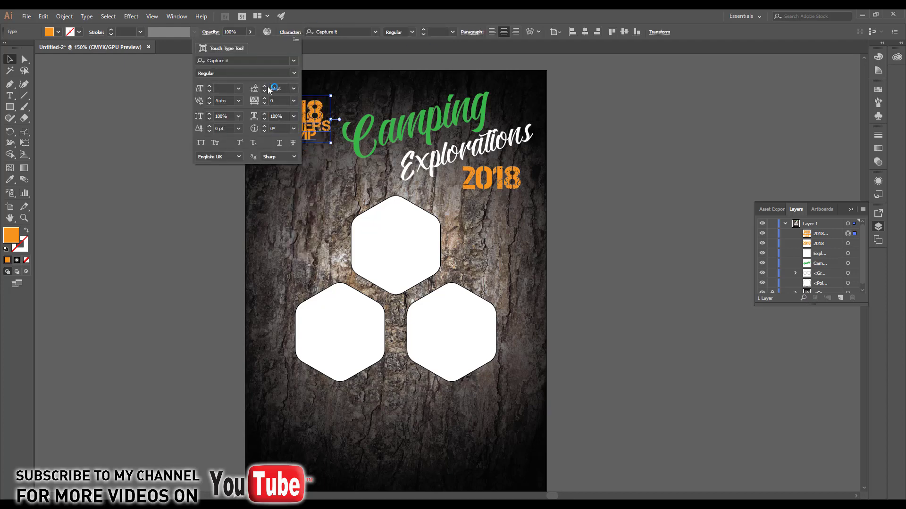
pyautogui.scroll(11, 268, 87)
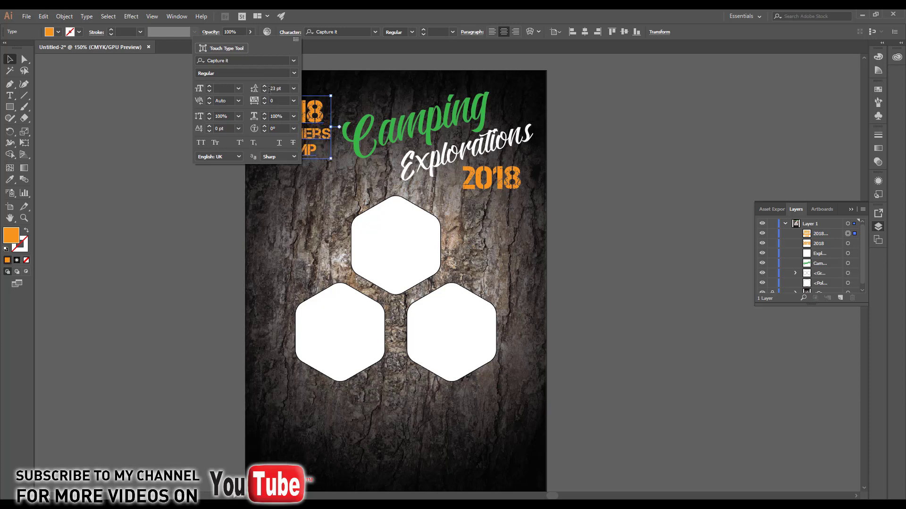
pyautogui.scroll(-1, 269, 90)
pyautogui.click(298, 32)
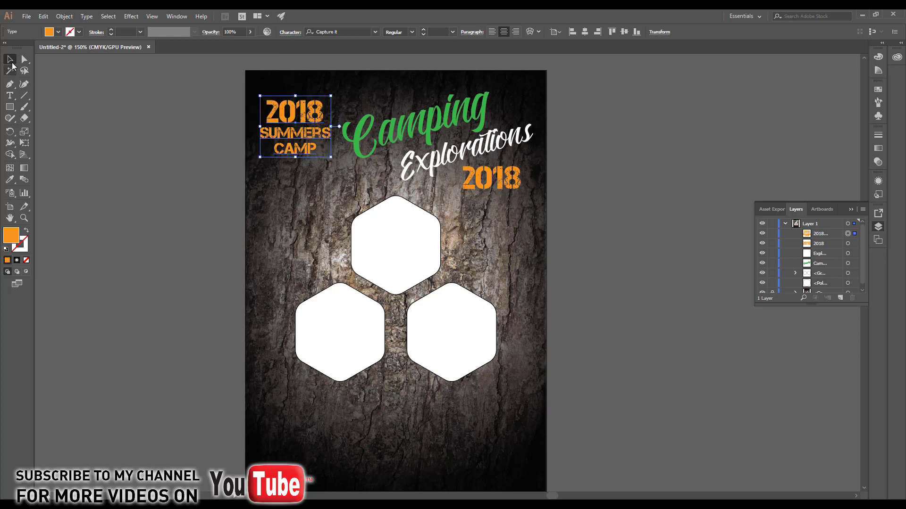
# Step: Copy and paste the upper white hexagon, placing the copy across the artboard's left edge near the summers camp text
pyautogui.click(396, 237)
pyautogui.click(43, 16)
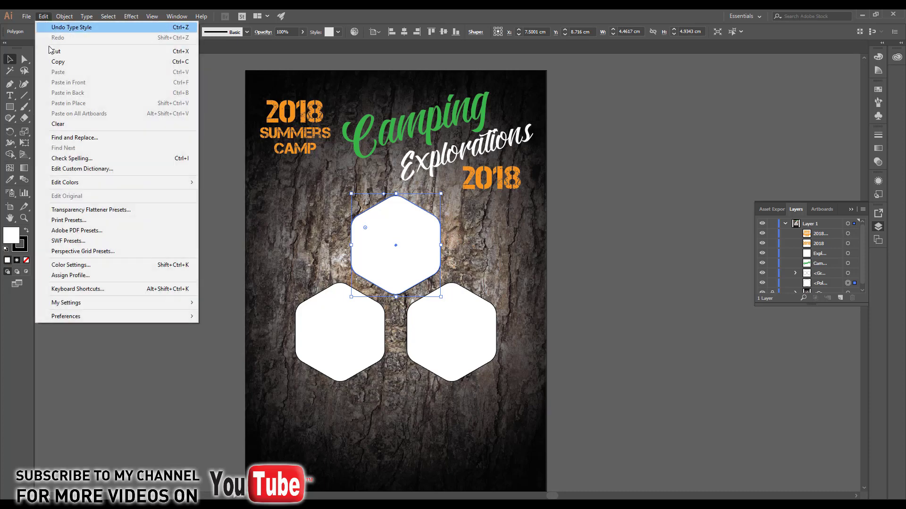
pyautogui.click(56, 61)
pyautogui.click(43, 16)
pyautogui.click(58, 71)
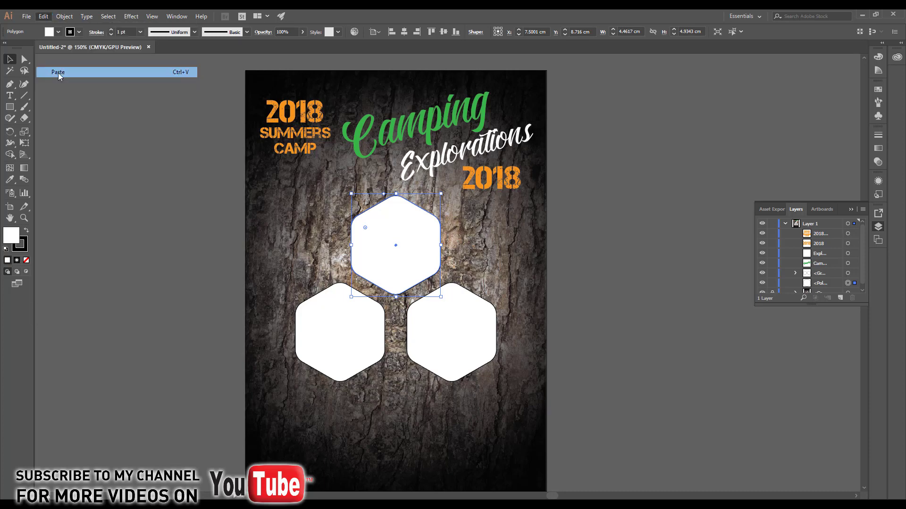
pyautogui.moveTo(455, 269); pyautogui.dragTo(257, 163)
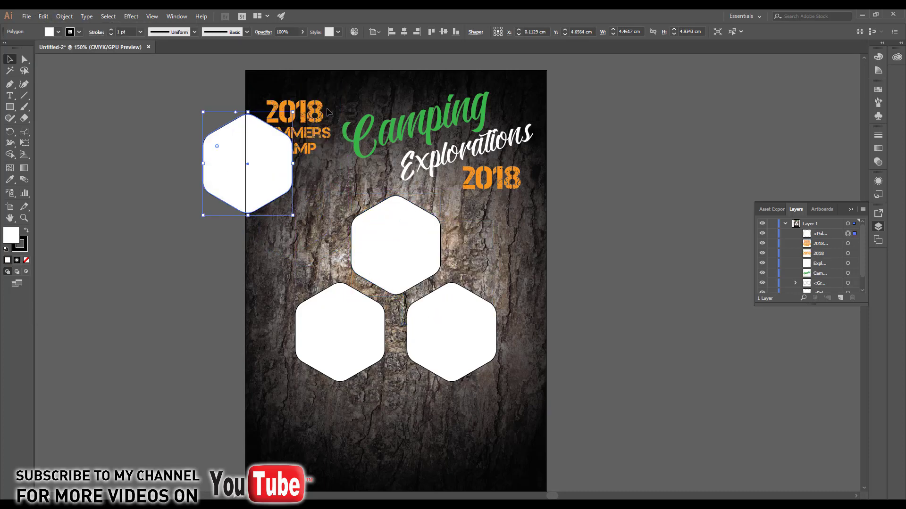
# Step: Stack the "2018 SUMMERS CAMP" text above the new hexagon and position it in the hexagon's centre
pyautogui.click(329, 112)
pyautogui.moveTo(838, 246); pyautogui.dragTo(828, 231)
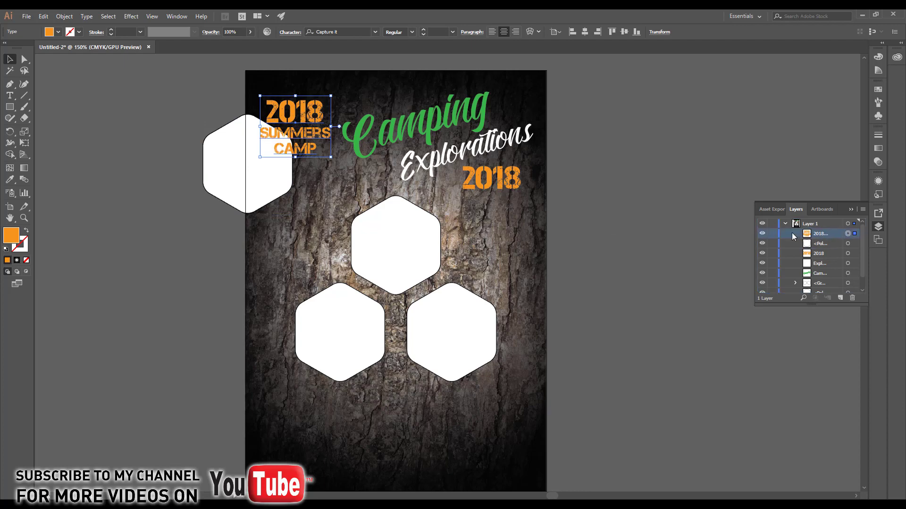
pyautogui.moveTo(311, 121); pyautogui.dragTo(247, 168)
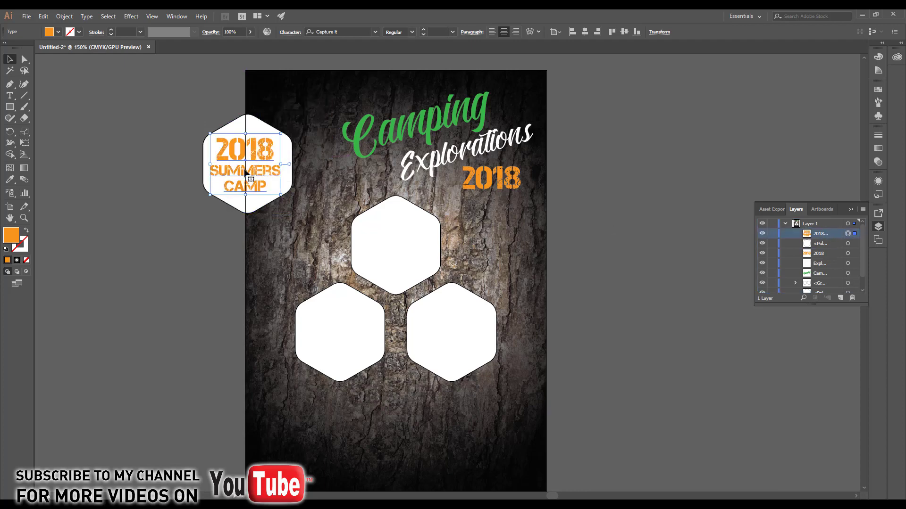
# Step: Move the hexagon and its text together inside the flyer's upper-left corner and scale them down to about 3 cm wide
pyautogui.keyDown('shift'); pyautogui.click(259, 129); pyautogui.keyUp('shift')
pyautogui.moveTo(260, 129); pyautogui.dragTo(302, 125)
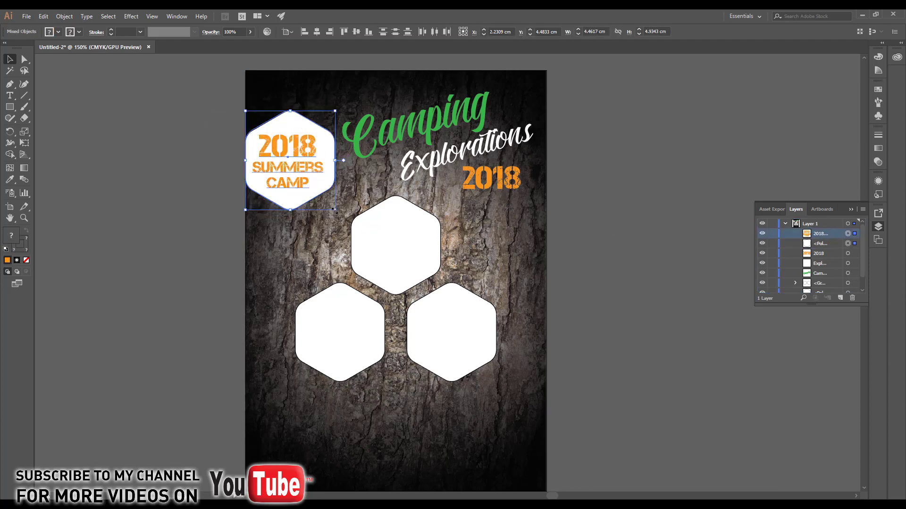
pyautogui.moveTo(334, 210); pyautogui.dragTo(321, 204)
pyautogui.moveTo(311, 168); pyautogui.dragTo(316, 152)
pyautogui.hotkey('ctrl', 'shift', 'a')
# Step: Tilt the hexagon badge and its text slightly counterclockwise to echo the slanted headline
pyautogui.scroll(1, 325, 151)
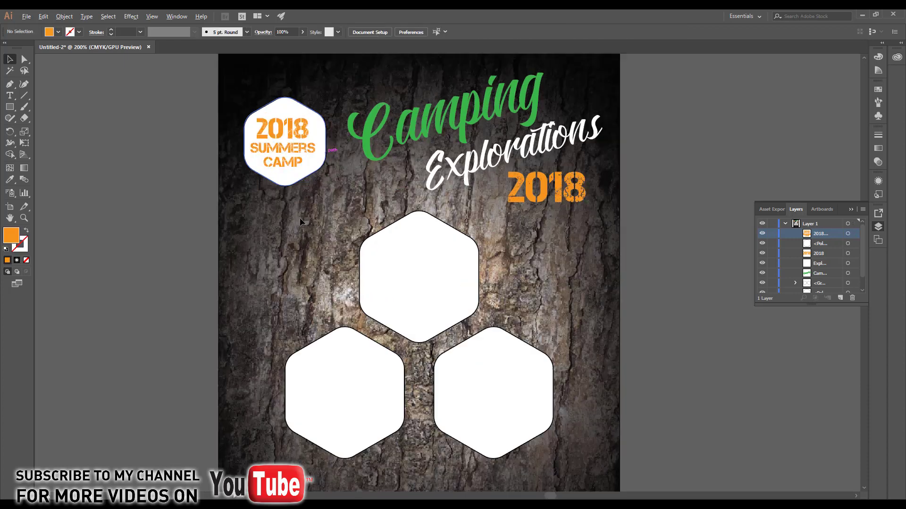
pyautogui.moveTo(239, 127); pyautogui.dragTo(339, 187)
pyautogui.click(337, 187)
# Step: Fill the badge hexagon with the light green gradient swatch from the Brights gradient library
pyautogui.click(303, 172)
pyautogui.click(56, 32)
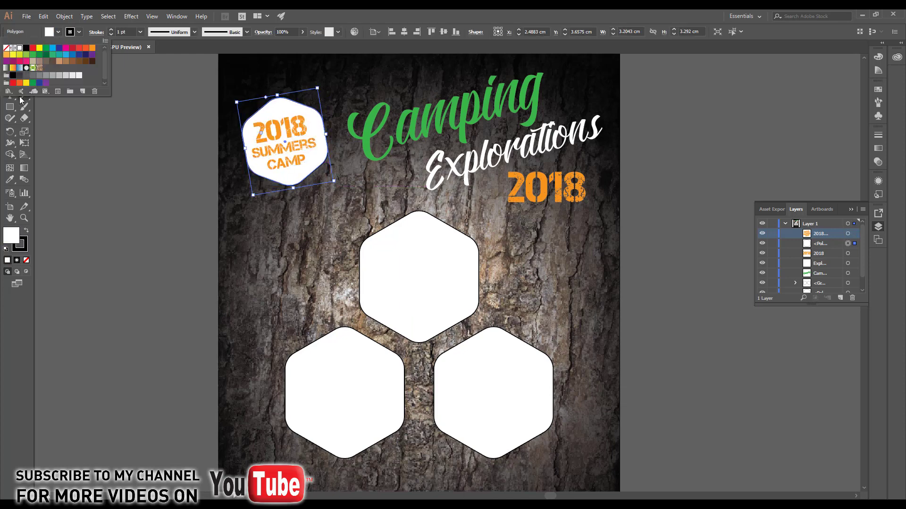
pyautogui.click(8, 91)
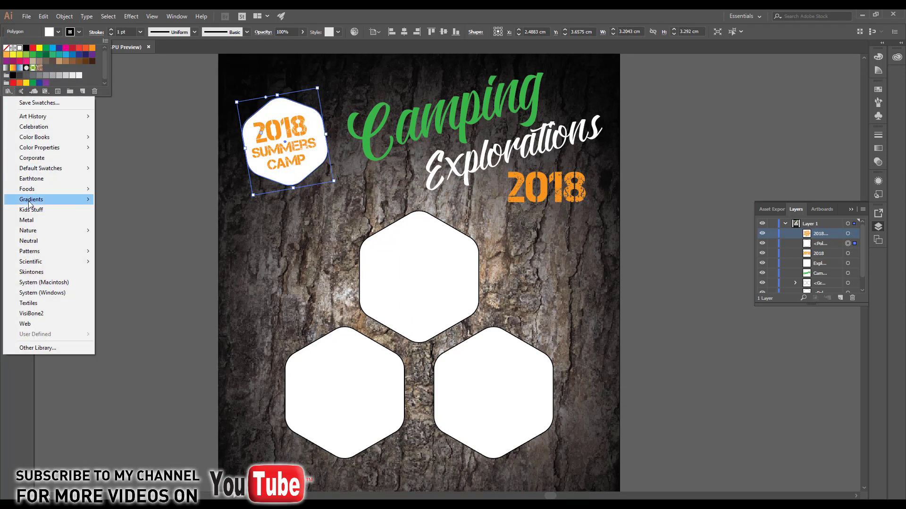
pyautogui.moveTo(31, 199)
pyautogui.click(110, 200)
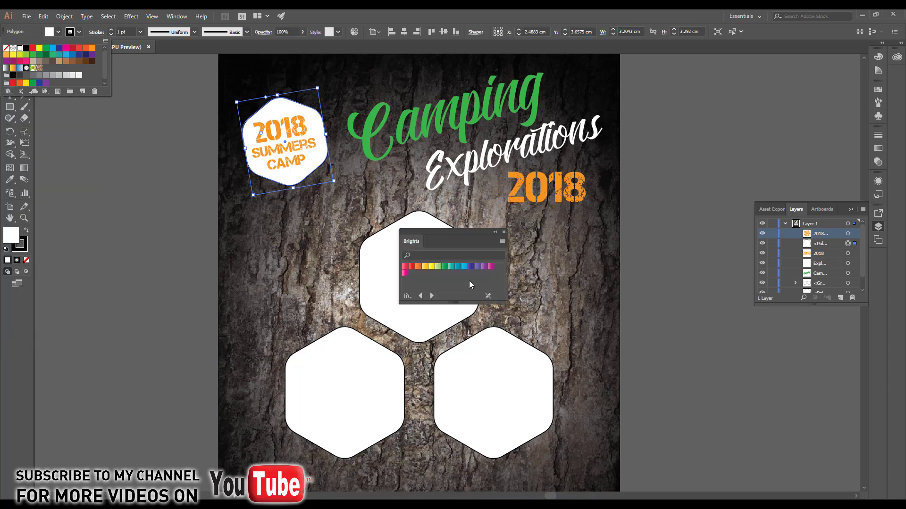
pyautogui.click(438, 267)
pyautogui.click(439, 267)
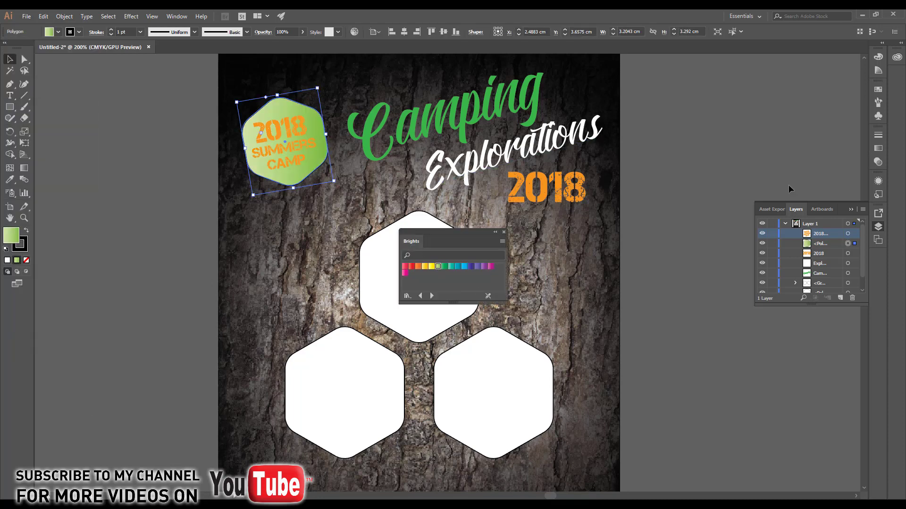
# Step: Set the badge hexagon's gradient type to Radial and remove its stroke
pyautogui.click(874, 149)
pyautogui.click(804, 146)
pyautogui.click(804, 166)
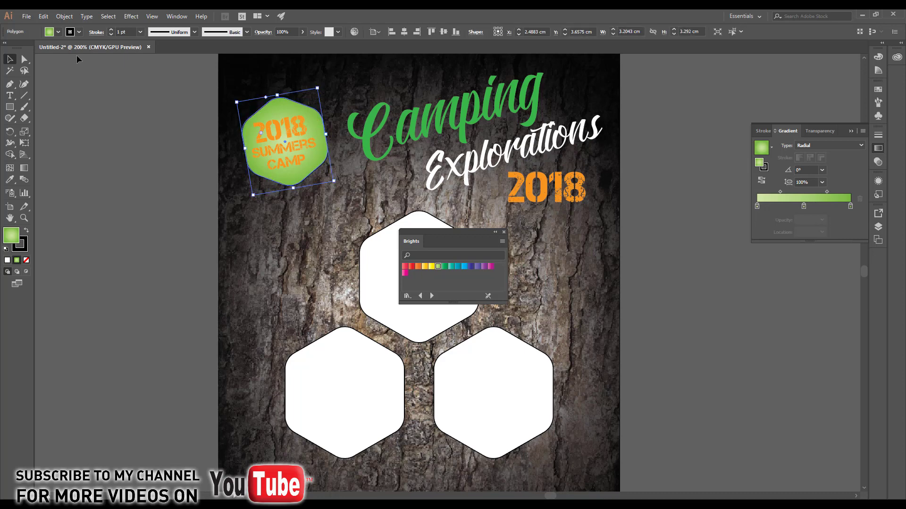
pyautogui.click(81, 33)
pyautogui.click(7, 52)
pyautogui.click(134, 162)
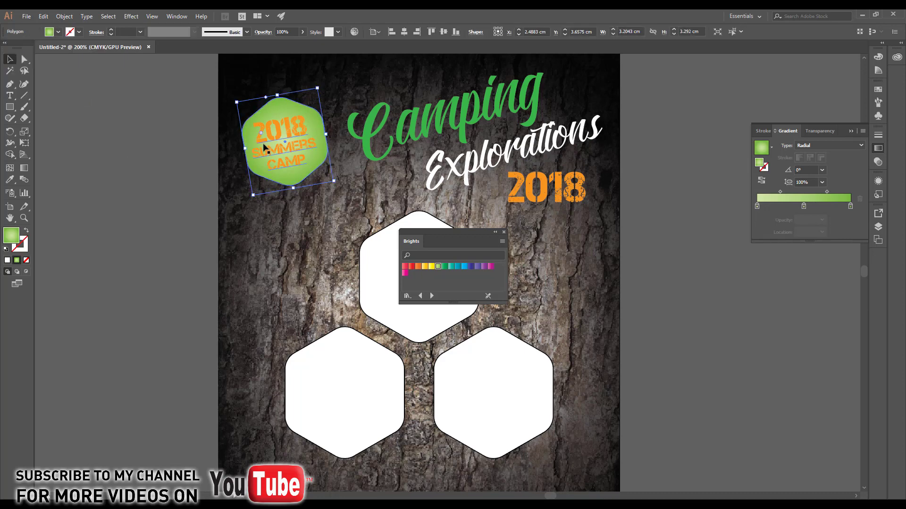
# Step: Fill the badge's "2018 SUMMERS CAMP" text with white
pyautogui.click(263, 148)
pyautogui.click(58, 32)
pyautogui.click(20, 48)
pyautogui.click(104, 150)
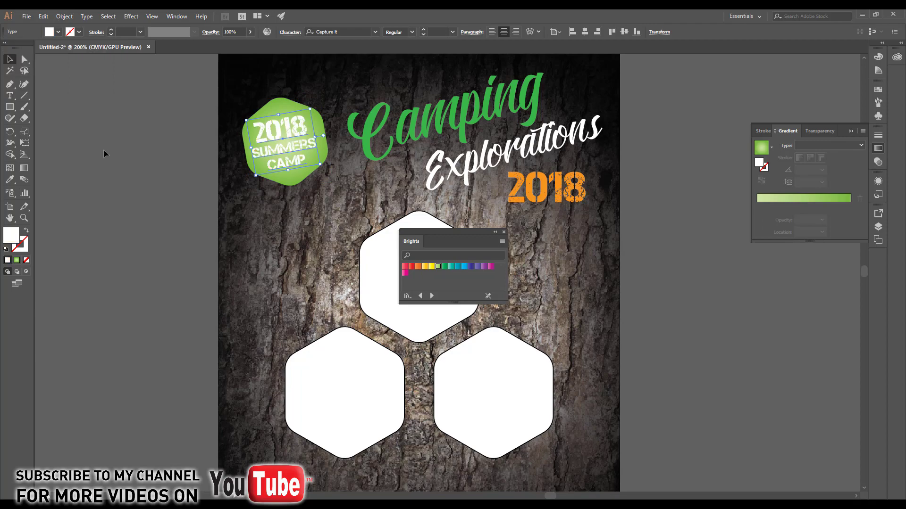
# Step: Group the badge text with its green hexagon and close the Brights swatch library
pyautogui.scroll(2, 246, 175)
pyautogui.moveTo(240, 209); pyautogui.dragTo(335, 133)
pyautogui.click(64, 16)
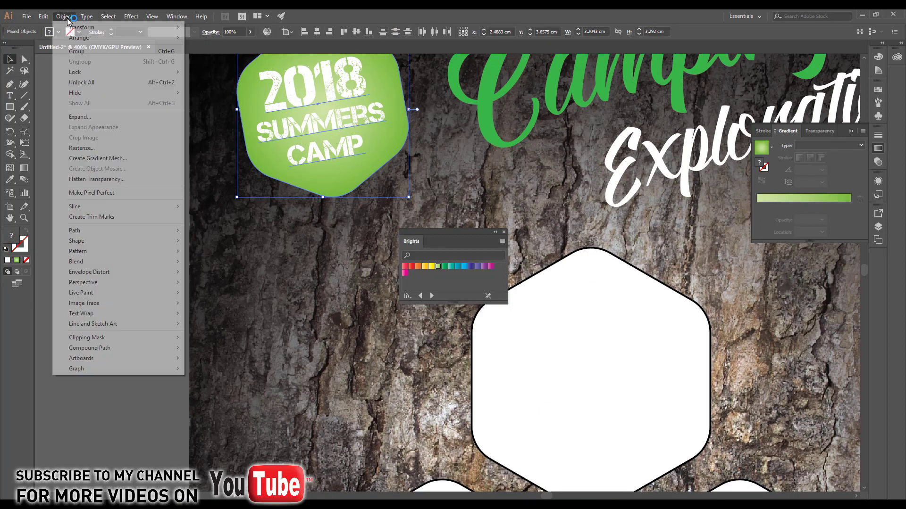
pyautogui.click(75, 51)
pyautogui.click(285, 212)
pyautogui.click(503, 232)
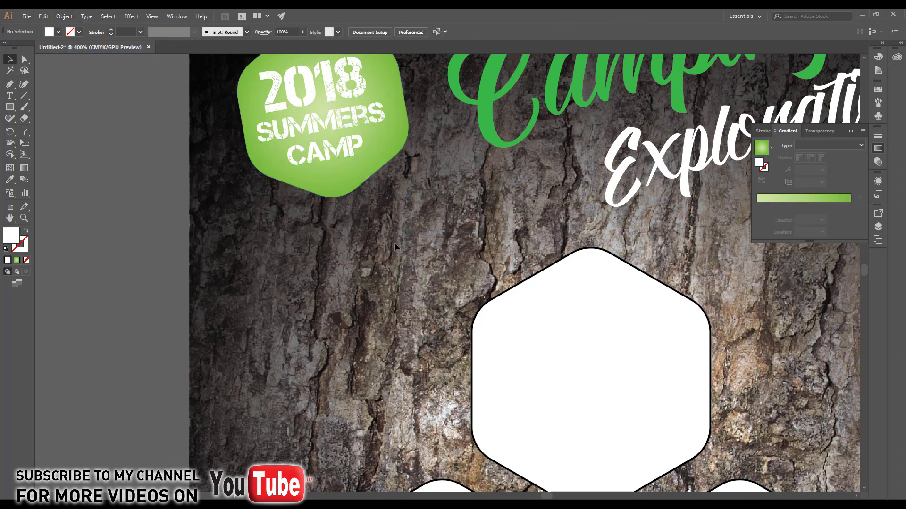
# Step: Fill the copy of "Camping" behind the green headline with black and offset it slightly down and right as a shadow
pyautogui.scroll(-2, 397, 234)
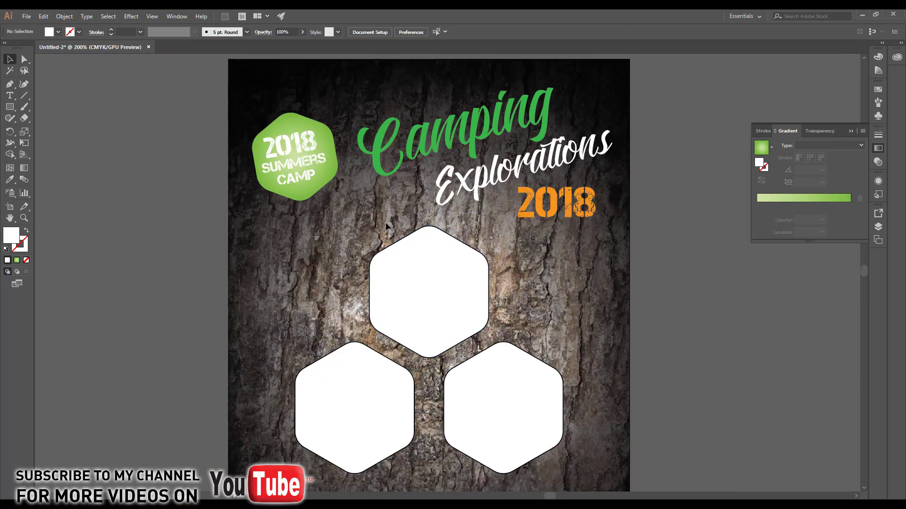
pyautogui.scroll(2, 386, 222)
pyautogui.click(479, 172)
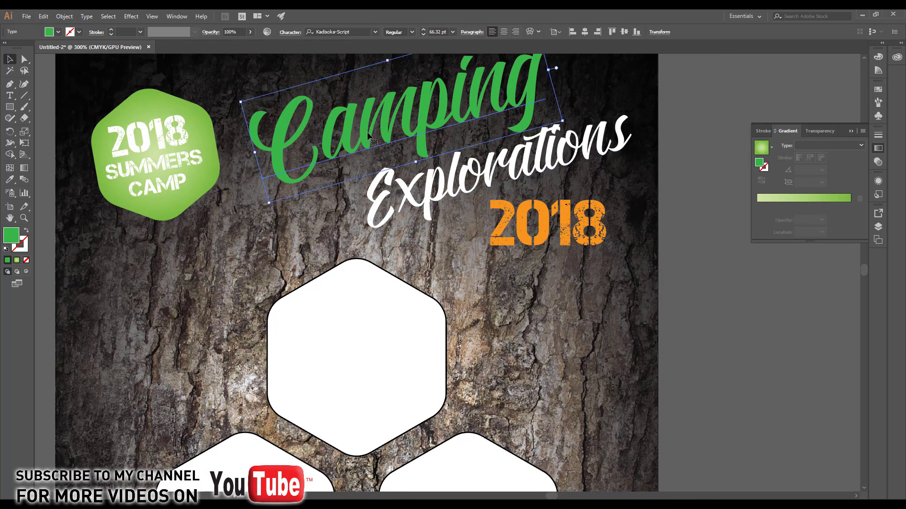
pyautogui.moveTo(367, 132); pyautogui.dragTo(368, 135)
pyautogui.click(58, 31)
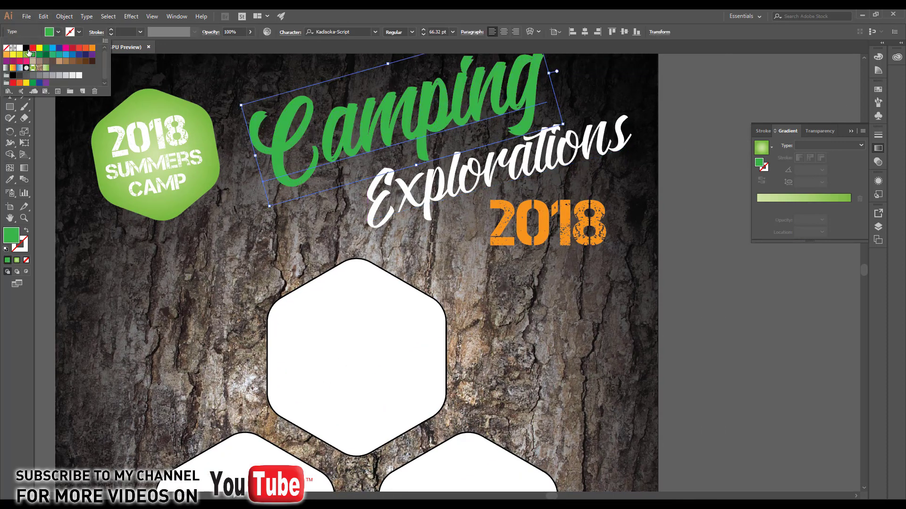
pyautogui.click(31, 52)
pyautogui.press('Return')
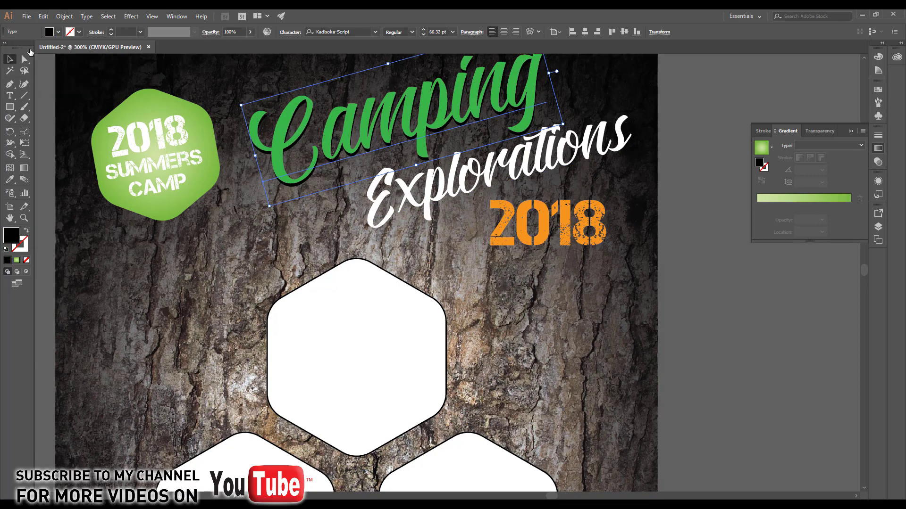
pyautogui.press('Down')
pyautogui.press('Down')
pyautogui.press('Up')
pyautogui.press('Right')
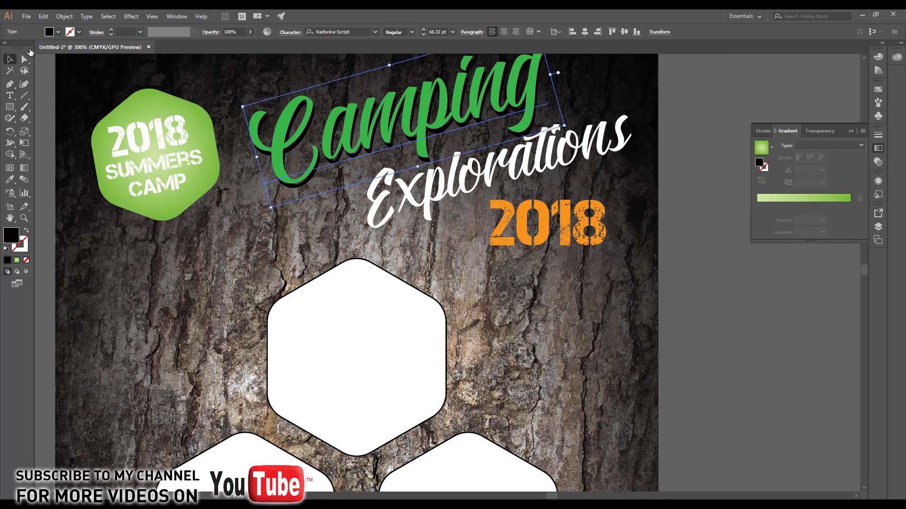
# Step: Copy the "Explorations" text, paste it in front, and nudge the copy slightly right and down
pyautogui.click(375, 200)
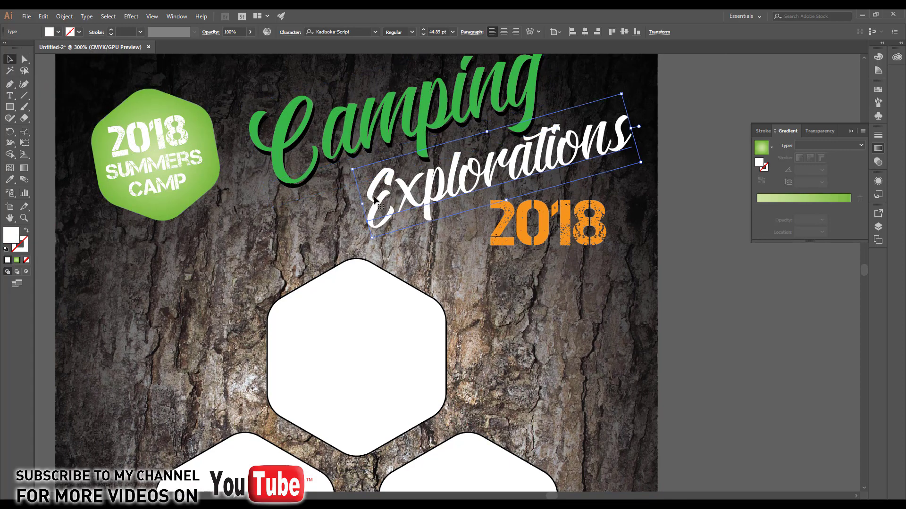
pyautogui.click(41, 17)
pyautogui.click(61, 62)
pyautogui.click(42, 17)
pyautogui.click(68, 82)
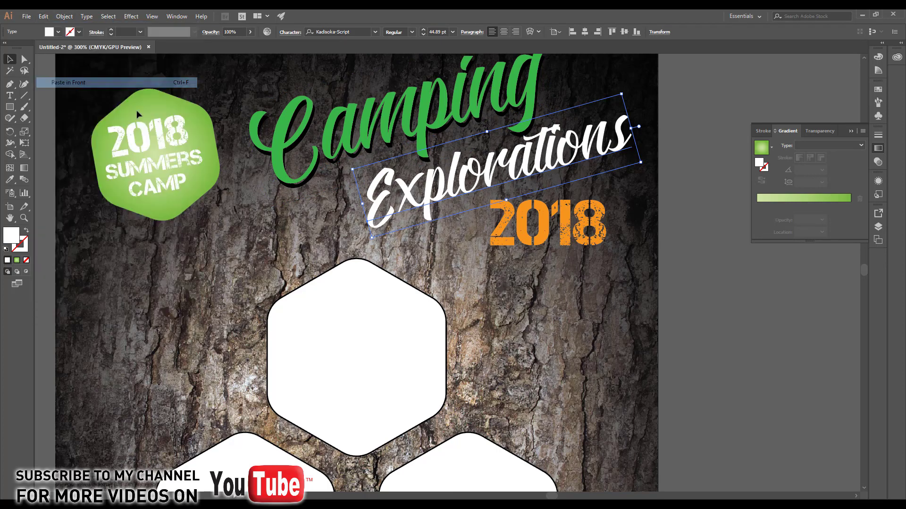
pyautogui.press('Right')
pyautogui.press('Right')
pyautogui.press('Down')
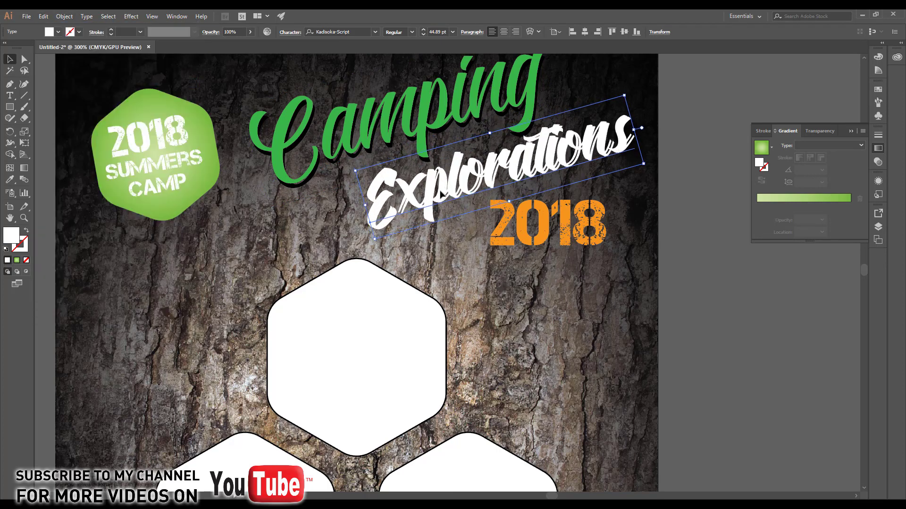
pyautogui.press('Left')
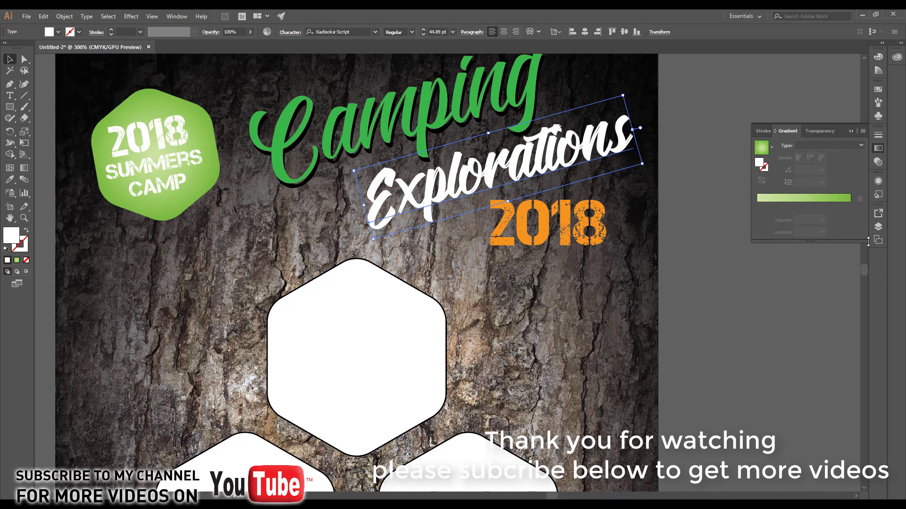
# Step: Stack the offset "Explorations" copy below the white original in the layer order and fill it with black
pyautogui.click(877, 227)
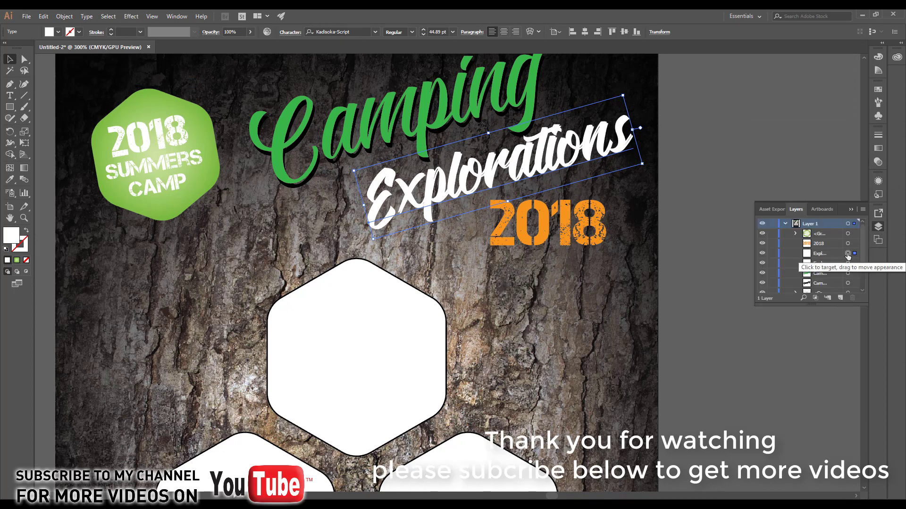
pyautogui.moveTo(837, 254); pyautogui.dragTo(841, 269)
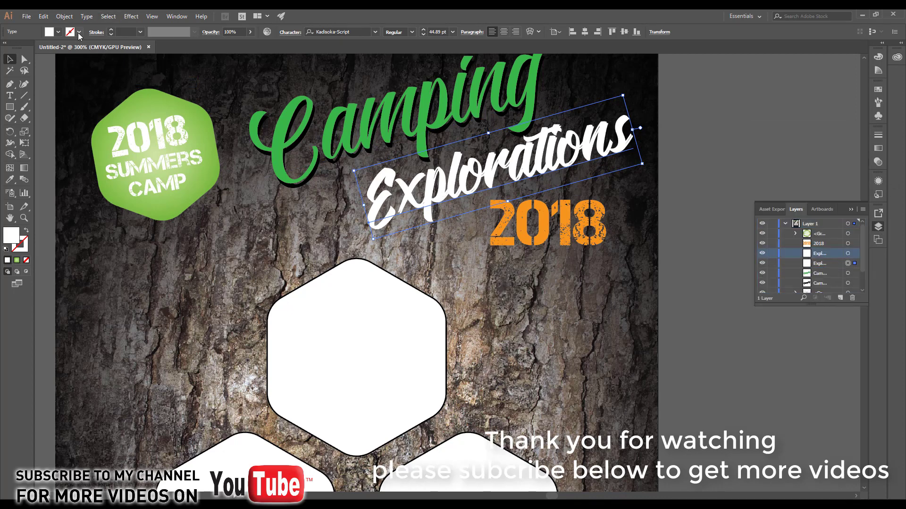
pyautogui.click(58, 32)
pyautogui.click(28, 46)
pyautogui.click(184, 261)
pyautogui.moveTo(433, 175); pyautogui.dragTo(359, 228)
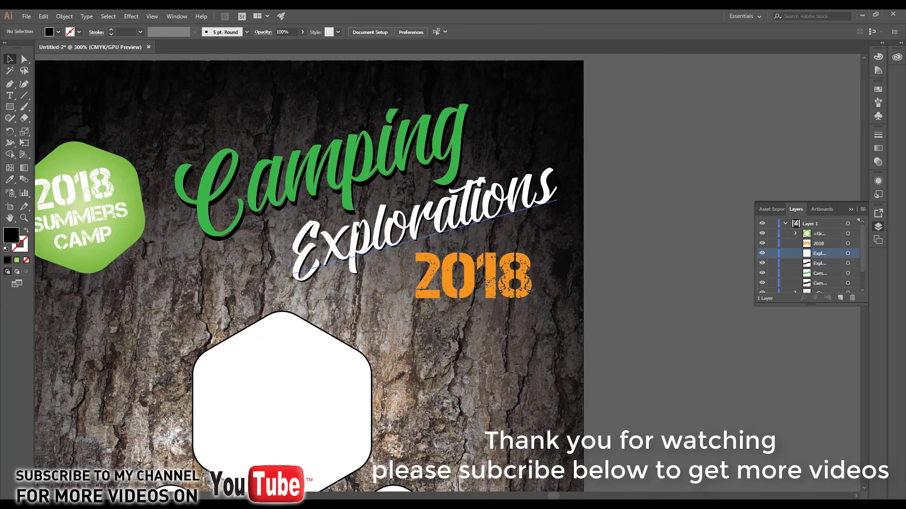
pyautogui.moveTo(547, 231); pyautogui.dragTo(420, 114)
pyautogui.click(377, 292)
# Step: Draw a closed wavy ribbon about 2.8 × 0.64 cm from the upper hexagon's left edge, with a notched right end, using the Pen tool
pyautogui.moveTo(357, 355); pyautogui.dragTo(374, 88)
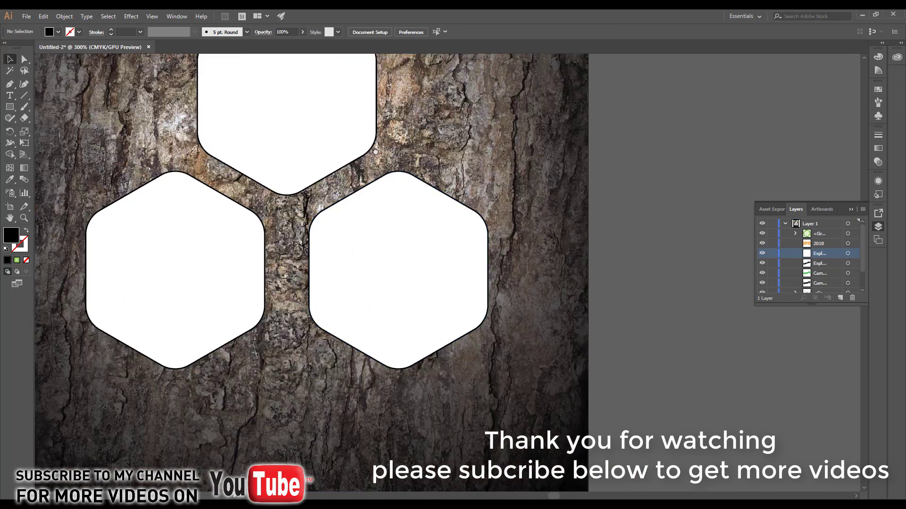
pyautogui.moveTo(242, 142); pyautogui.dragTo(319, 256)
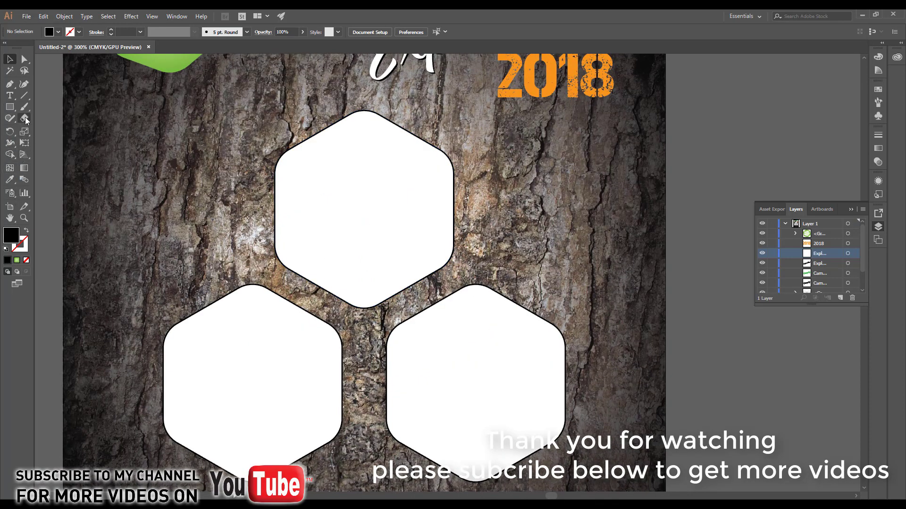
pyautogui.press('p')
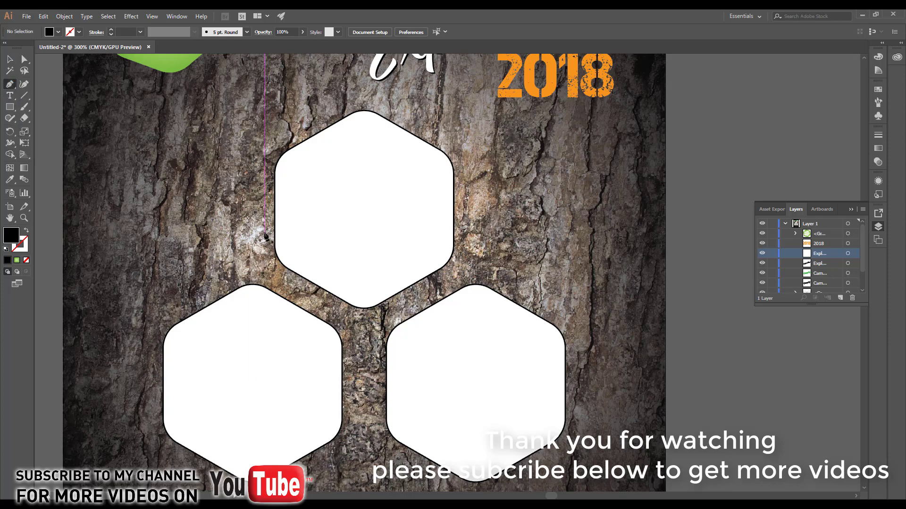
pyautogui.scroll(1, 265, 237)
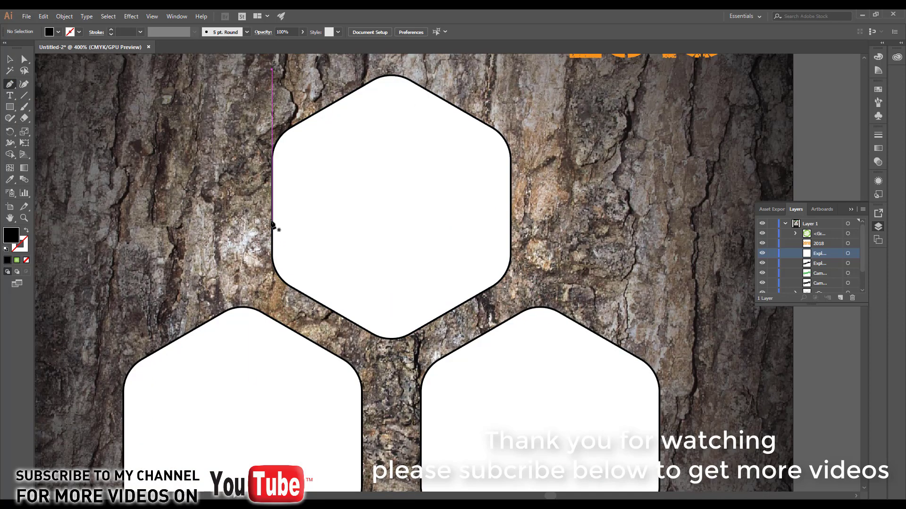
pyautogui.click(272, 221)
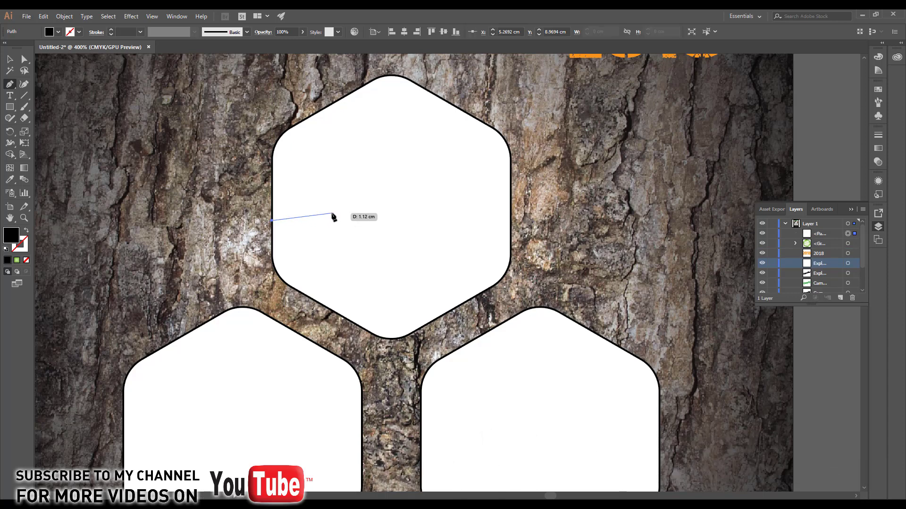
pyautogui.moveTo(331, 213); pyautogui.dragTo(432, 198)
pyautogui.click(422, 213)
pyautogui.click(405, 200)
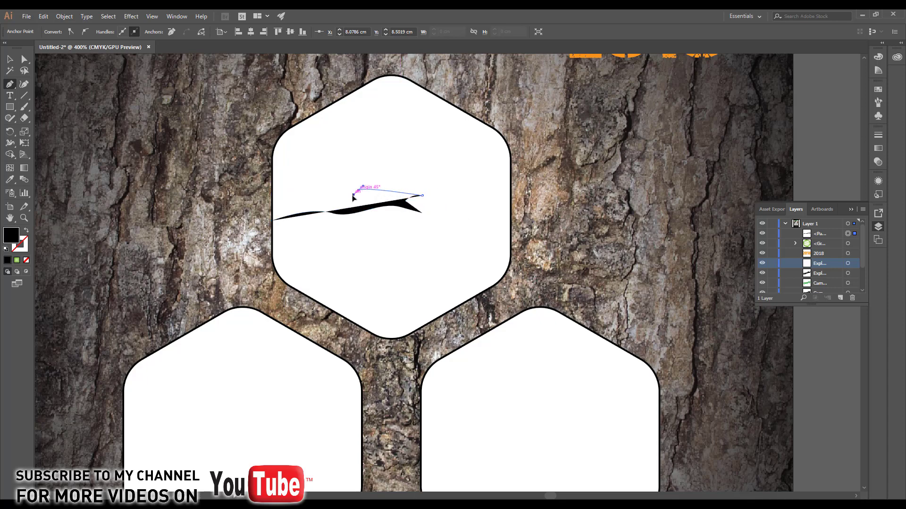
pyautogui.moveTo(359, 191); pyautogui.dragTo(334, 204)
pyautogui.moveTo(273, 194); pyautogui.dragTo(257, 213)
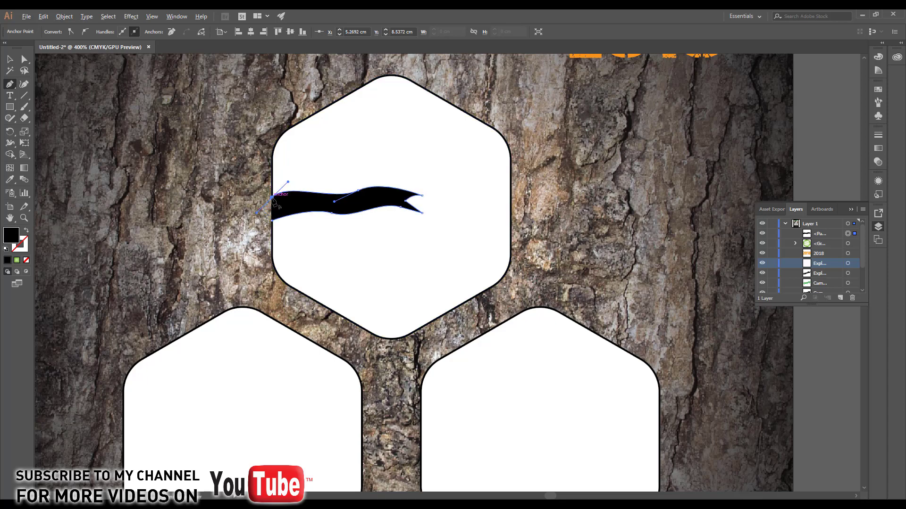
pyautogui.click(273, 195)
pyautogui.click(272, 221)
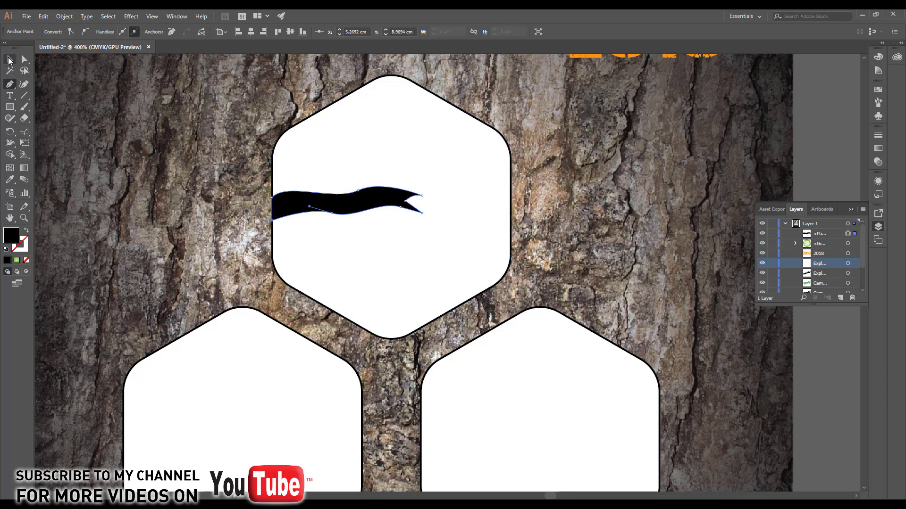
# Step: Smooth the ribbon's upper edge by moving its middle anchor point and adjusting the curve handles
pyautogui.click(10, 60)
pyautogui.click(339, 211)
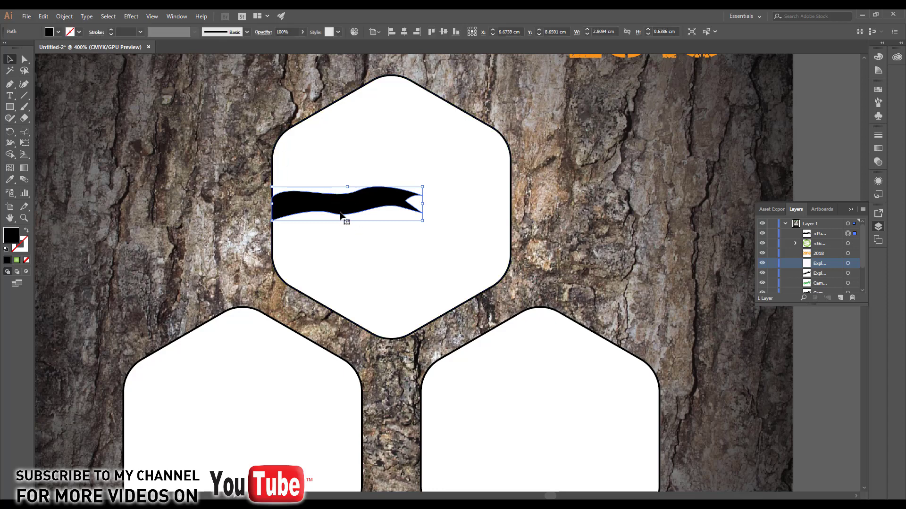
pyautogui.click(25, 60)
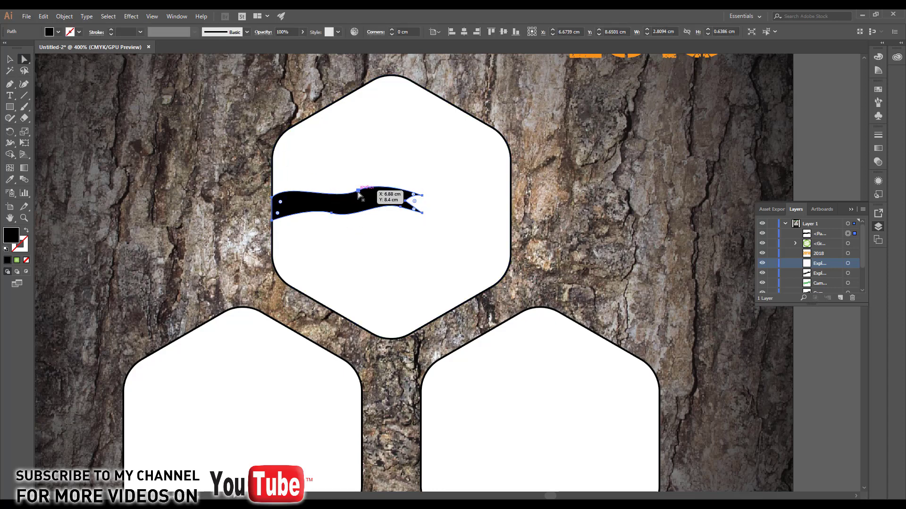
pyautogui.click(347, 190)
pyautogui.moveTo(372, 180); pyautogui.dragTo(387, 176)
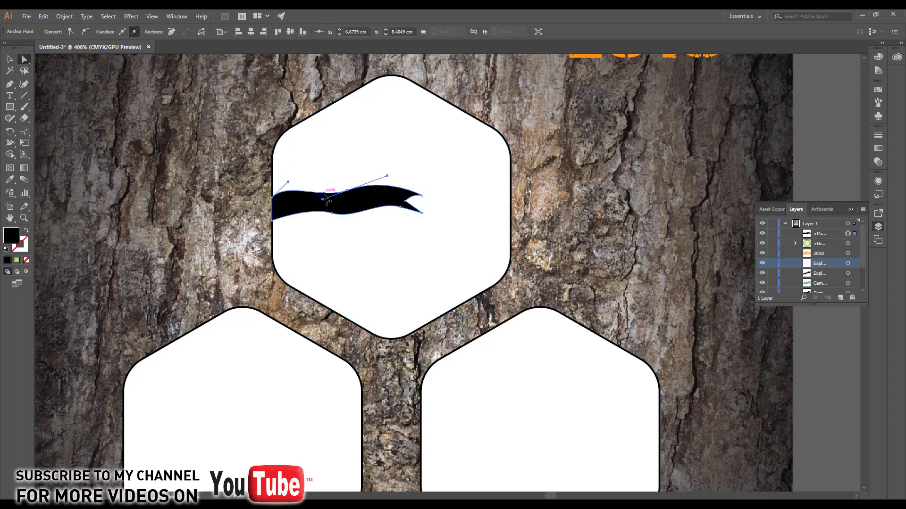
pyautogui.moveTo(322, 198); pyautogui.dragTo(358, 188)
pyautogui.moveTo(289, 184); pyautogui.dragTo(298, 185)
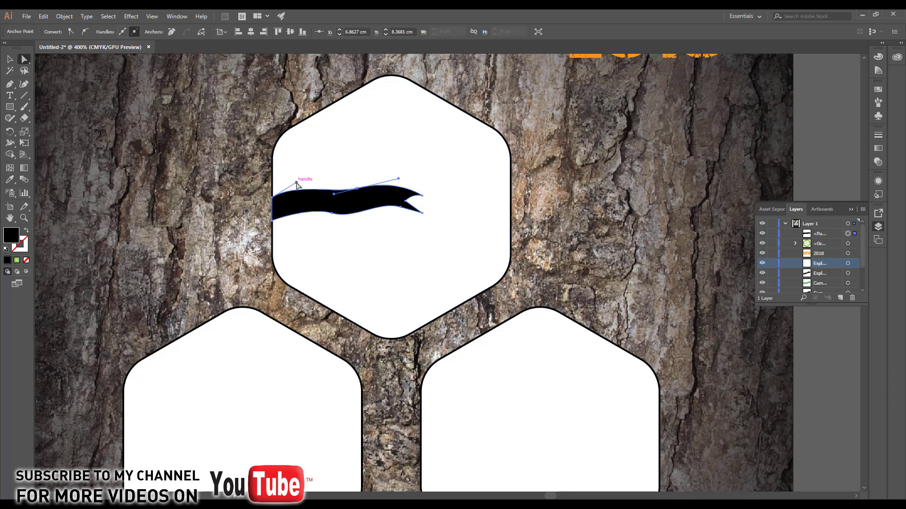
# Step: Refine the ribbon's lower edge and lower tail tip by adjusting their anchor points and handles, and deselect the ribbon
pyautogui.click(401, 209)
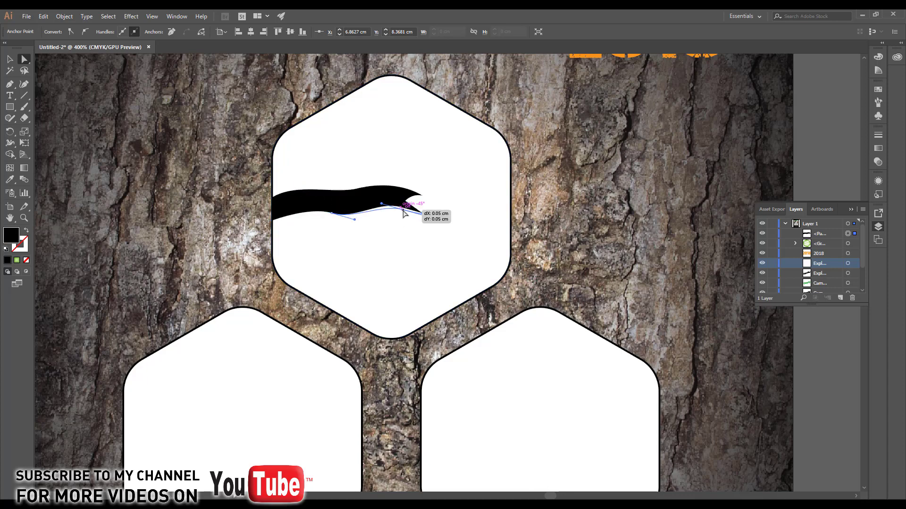
pyautogui.moveTo(423, 213)
pyautogui.mouseDown()
pyautogui.moveTo(421, 224)
pyautogui.moveTo(419, 216)
pyautogui.mouseUp()
pyautogui.scroll(2, 419, 216)
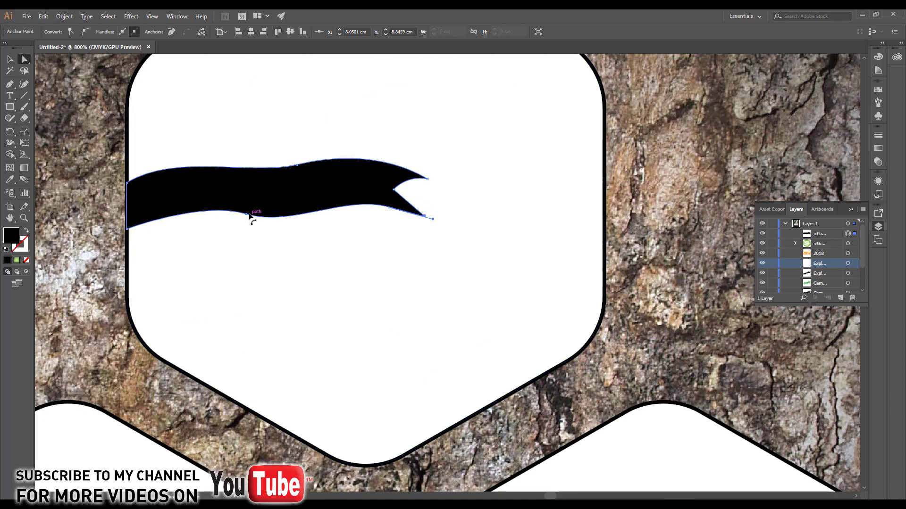
pyautogui.moveTo(243, 215); pyautogui.dragTo(276, 236)
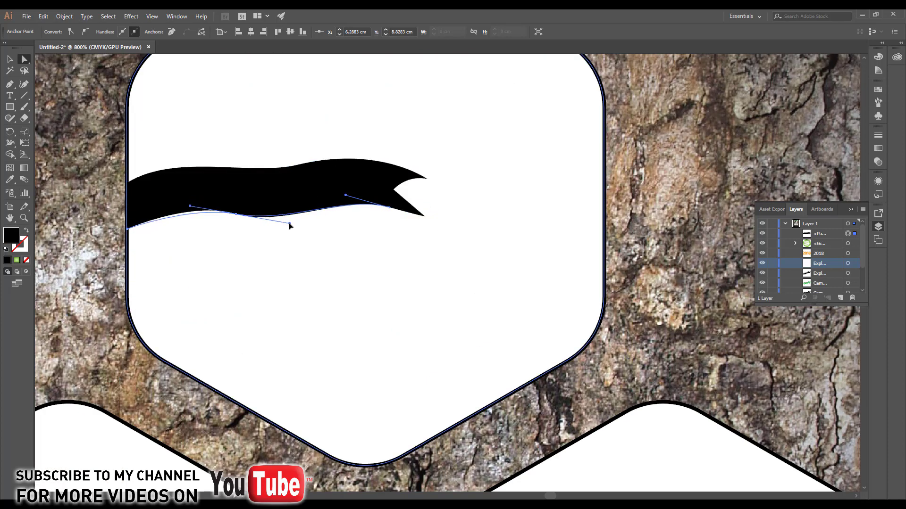
pyautogui.scroll(-3, 287, 222)
pyautogui.click(8, 61)
pyautogui.click(189, 189)
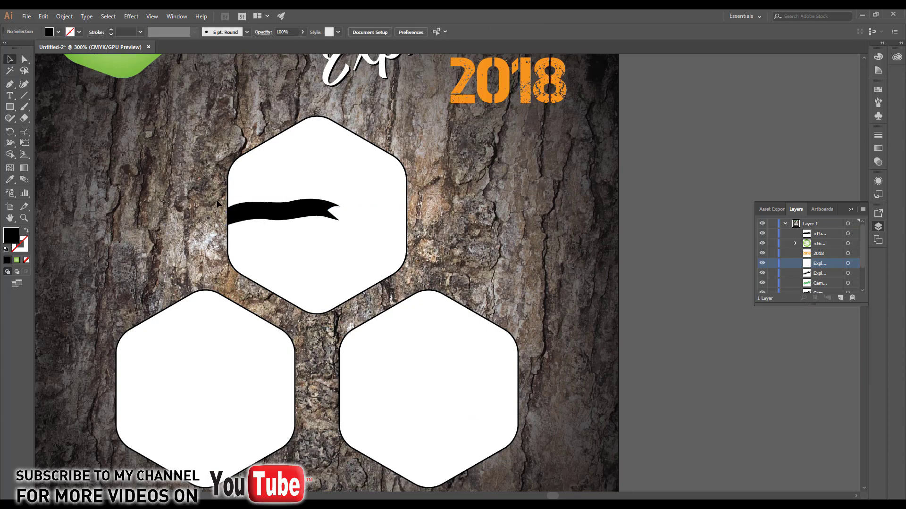
# Step: Apply the badge hexagon's green radial gradient to the ribbon with the Eyedropper tool
pyautogui.moveTo(269, 220); pyautogui.dragTo(331, 291)
pyautogui.click(331, 291)
pyautogui.click(11, 180)
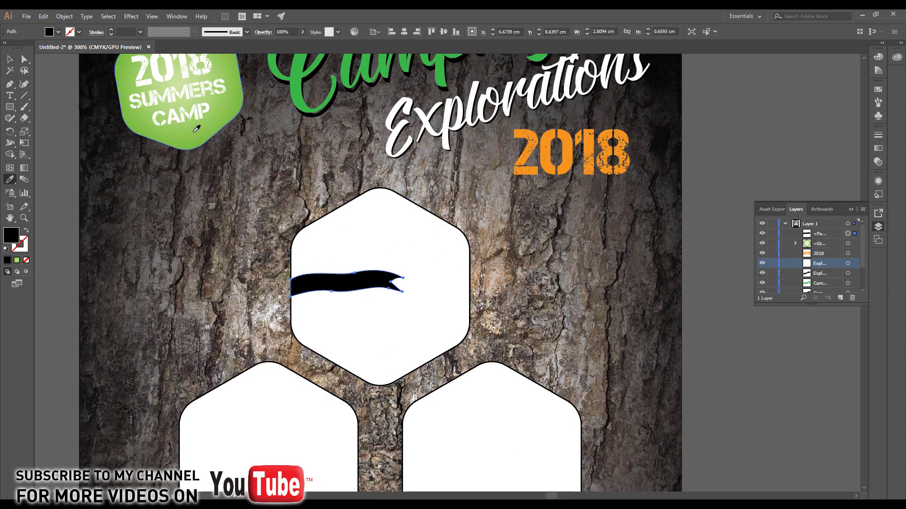
pyautogui.click(126, 109)
pyautogui.click(10, 60)
pyautogui.click(73, 140)
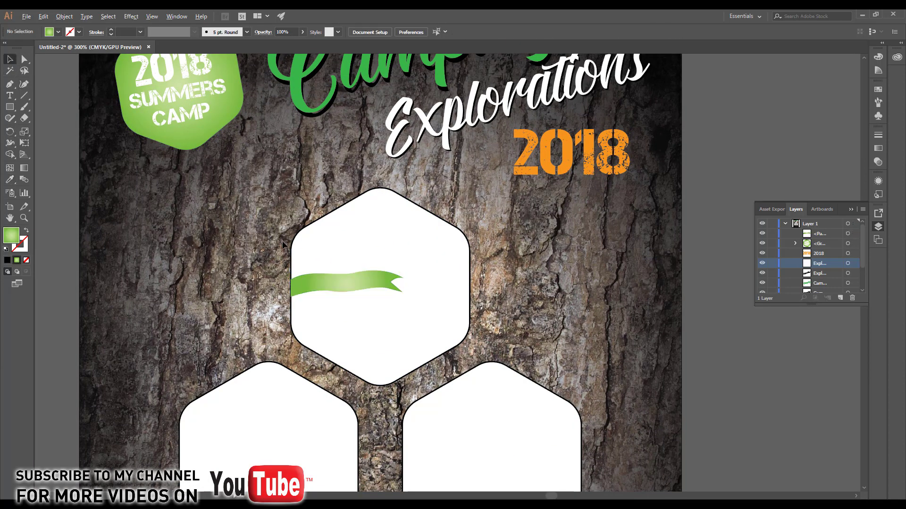
# Step: Enlarge the green ribbon slightly to about 2.89 × 0.68 cm, keeping it against the hexagon's left edge
pyautogui.scroll(1, 278, 239)
pyautogui.click(348, 300)
pyautogui.moveTo(444, 316); pyautogui.dragTo(449, 318)
# Step: Start a Multiply drop shadow on the green ribbon, trying 0.1 cm for both offsets and the blur
pyautogui.click(131, 16)
pyautogui.moveTo(198, 123)
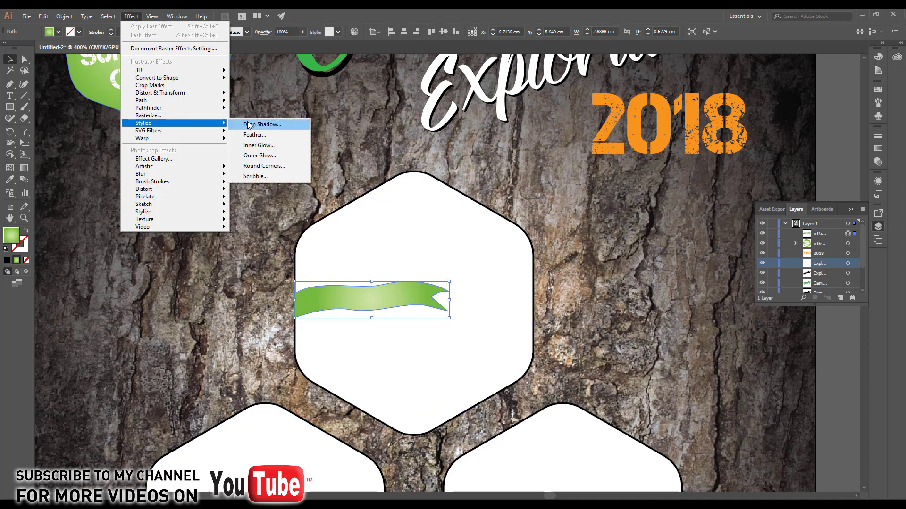
pyautogui.click(250, 123)
pyautogui.click(356, 267)
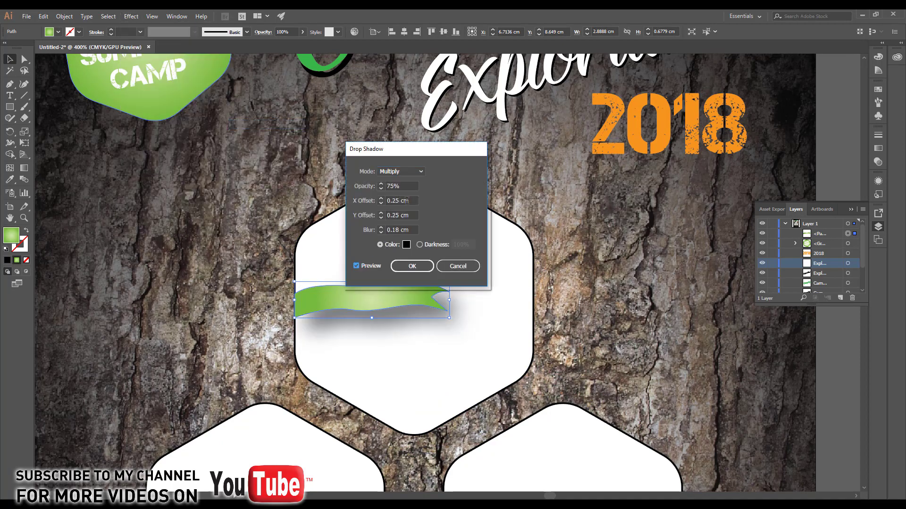
pyautogui.moveTo(407, 200); pyautogui.dragTo(356, 188)
pyautogui.write('0.1')
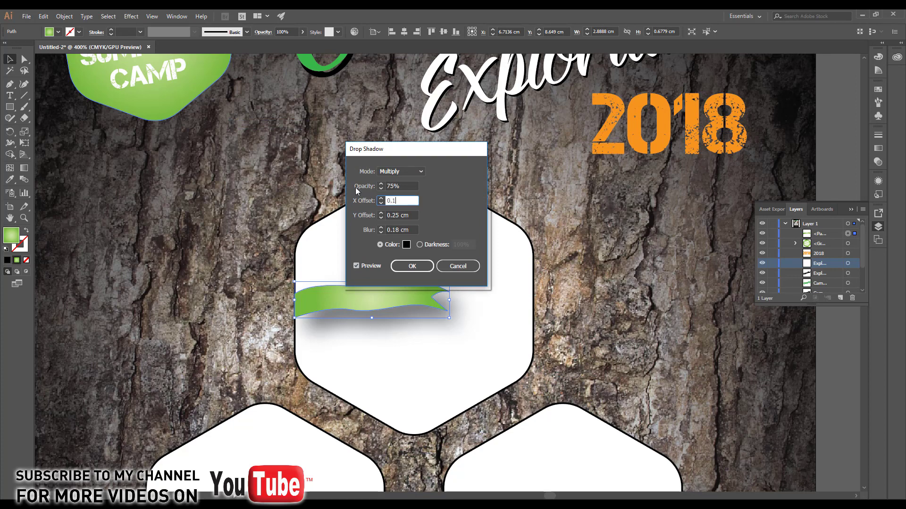
pyautogui.press('Tab')
pyautogui.write('0.')
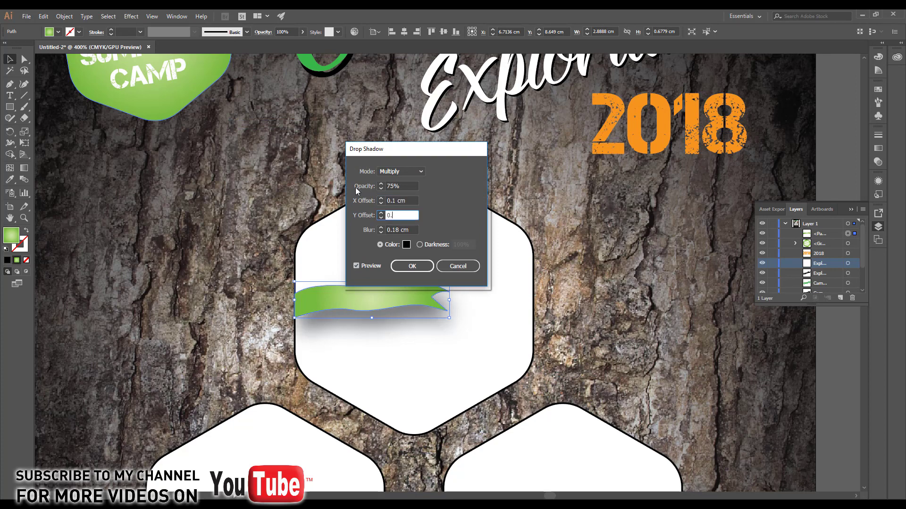
pyautogui.write('1')
pyautogui.press('Tab')
pyautogui.write('0.1')
pyautogui.press('Tab')
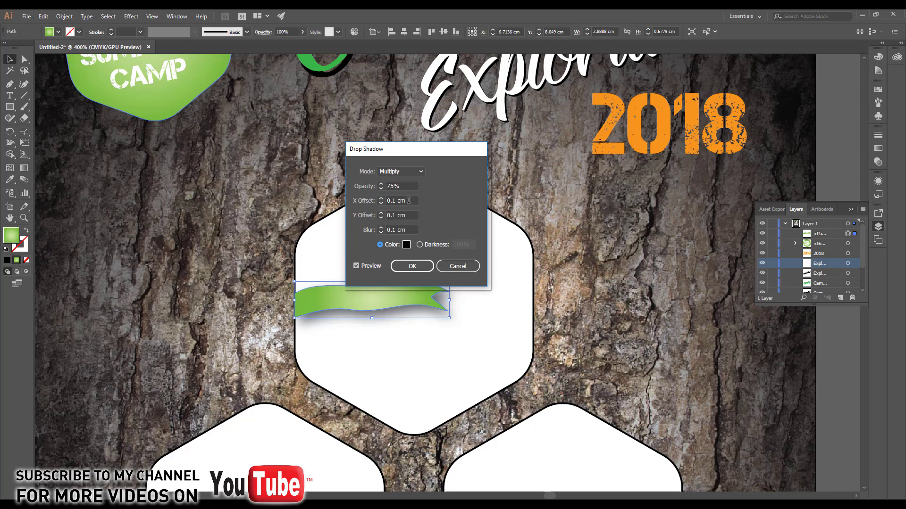
# Step: Set the ribbon shadow's X and Y offsets to 0.02 cm and its blur to 0.01 cm, and apply it
pyautogui.moveTo(409, 200); pyautogui.dragTo(324, 226)
pyautogui.write('0.02')
pyautogui.press('Tab')
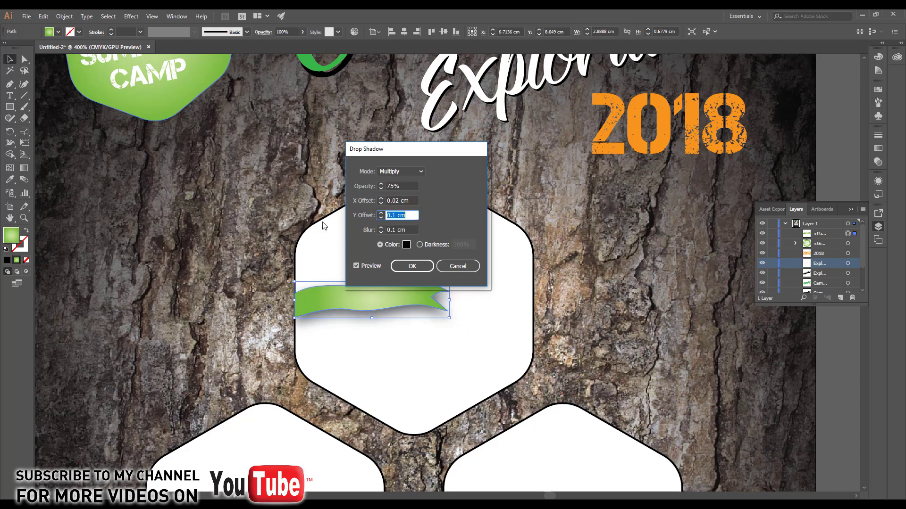
pyautogui.write('0.02')
pyautogui.press('Tab')
pyautogui.write('0')
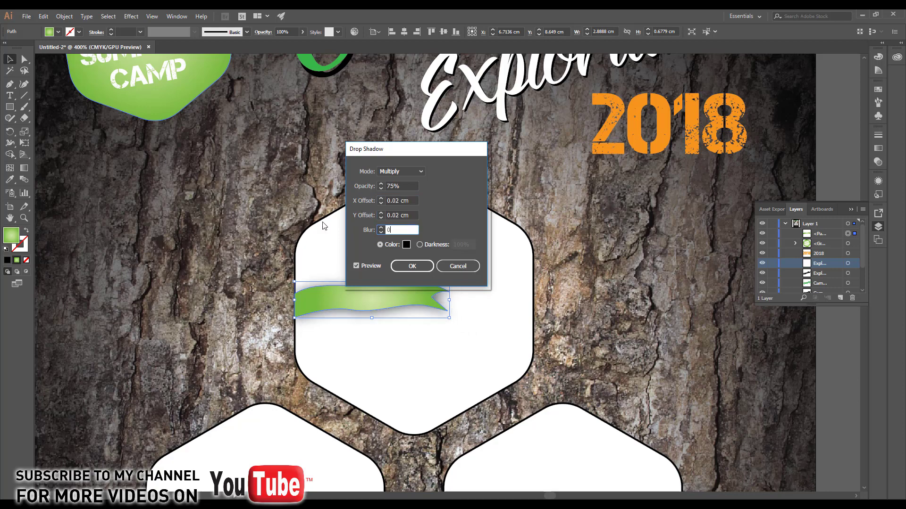
pyautogui.write('.02')
pyautogui.press('Tab')
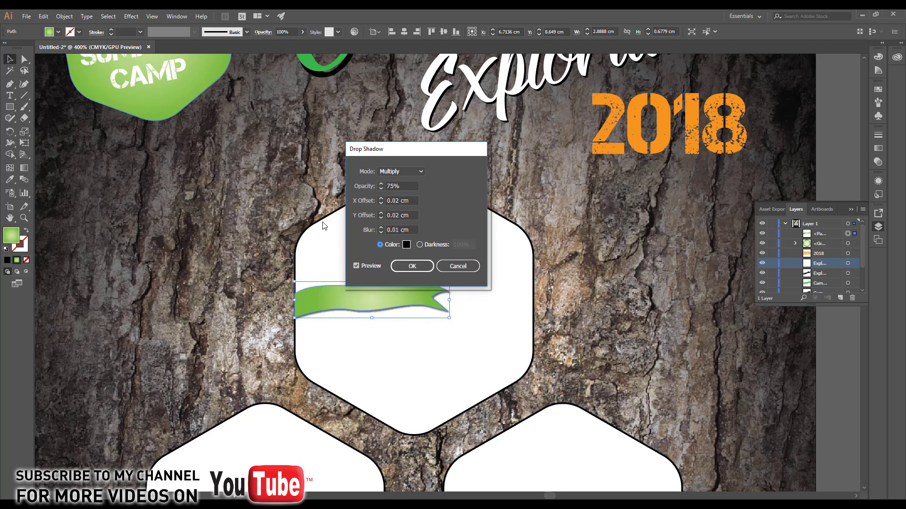
pyautogui.click(410, 267)
pyautogui.click(185, 239)
# Step: Add a point text object above the top hexagon and set its font to Growl_rounded
pyautogui.scroll(-1, 184, 239)
pyautogui.moveTo(350, 300); pyautogui.dragTo(368, 242)
pyautogui.press('t')
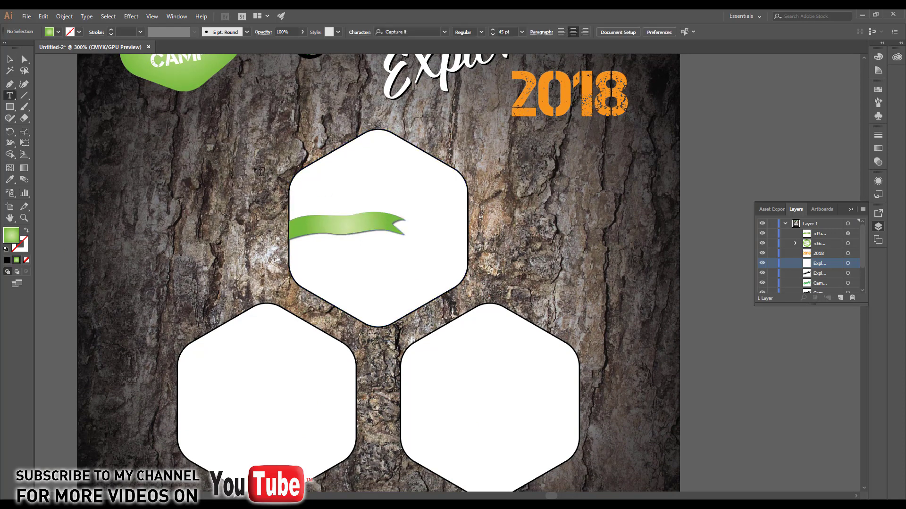
pyautogui.click(245, 133)
pyautogui.click(330, 31)
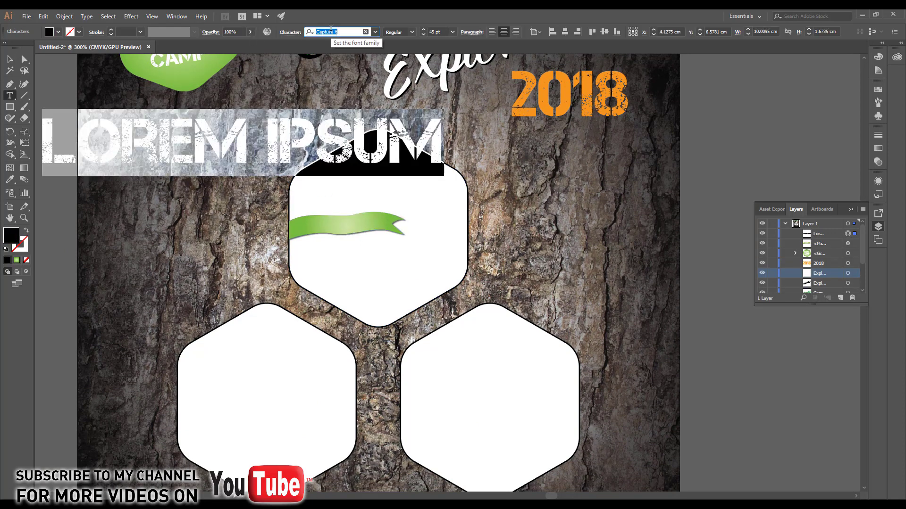
pyautogui.write('glo')
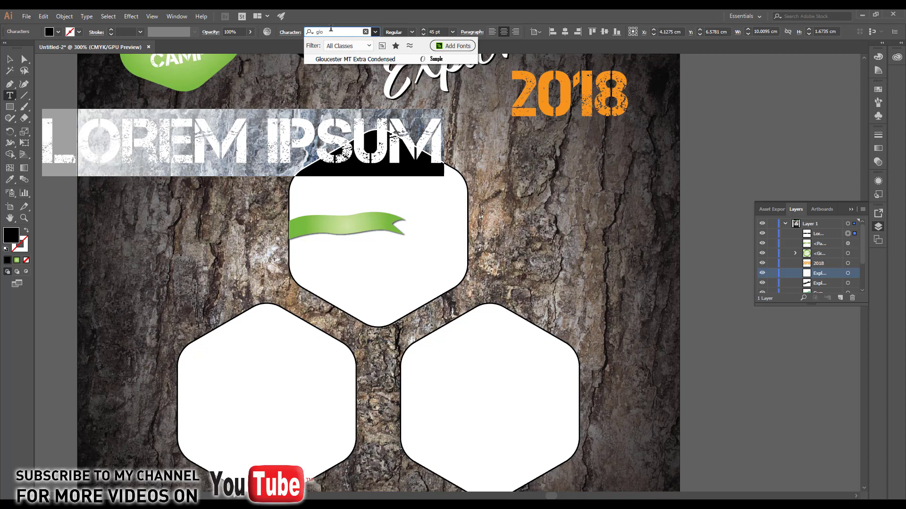
pyautogui.write('w')
pyautogui.press('BackSpace')
pyautogui.press('BackSpace')
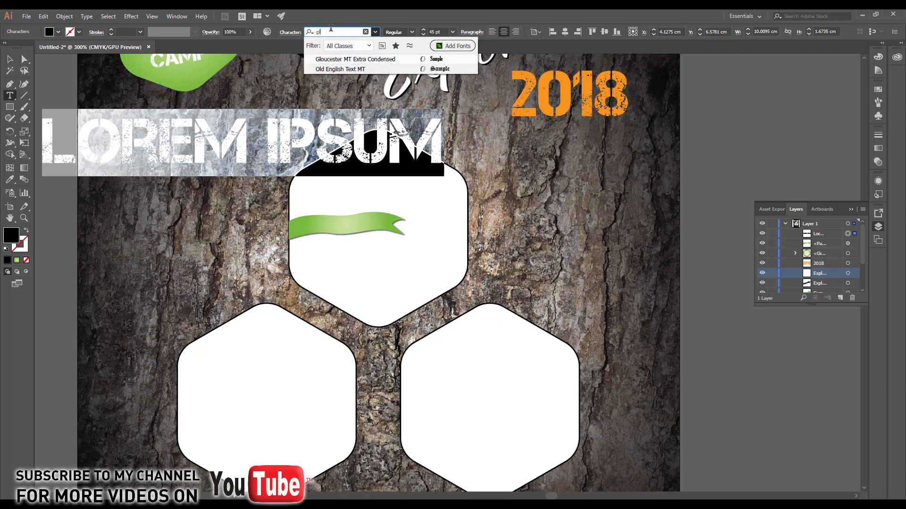
pyautogui.press('BackSpace')
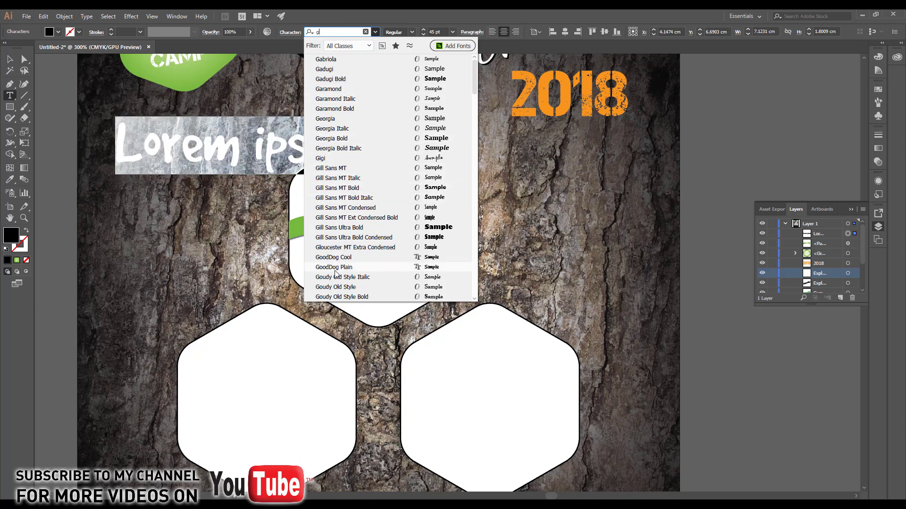
pyautogui.scroll(-1, 335, 278)
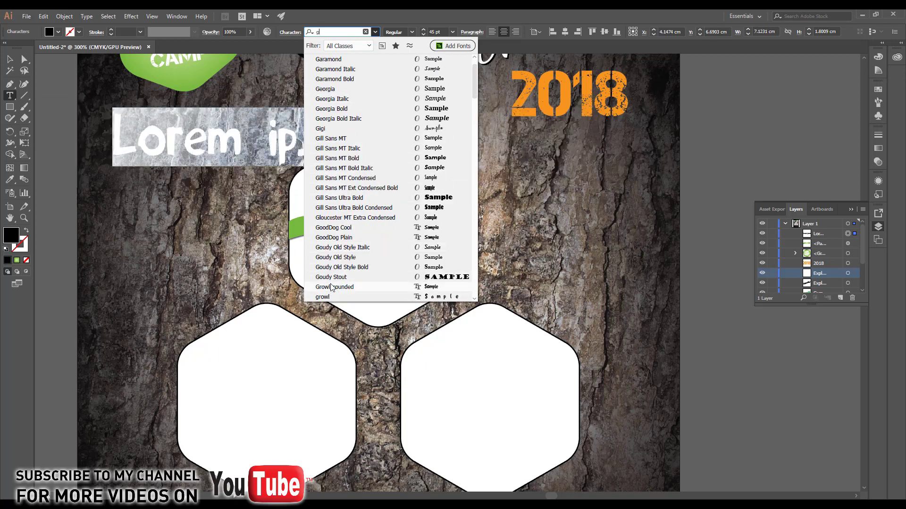
pyautogui.click(333, 287)
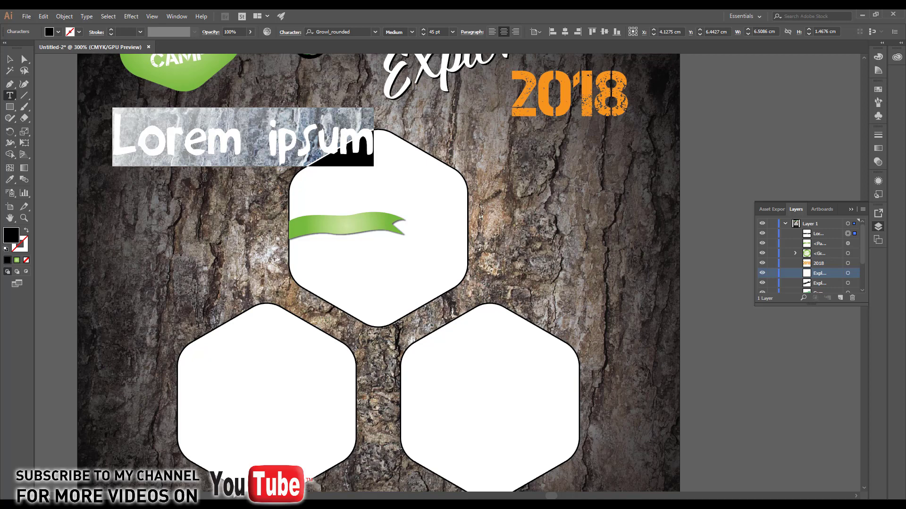
# Step: Replace the placeholder text with "summer adventure" and fit it onto the green ribbon at about 11.22 pt
pyautogui.write('summer')
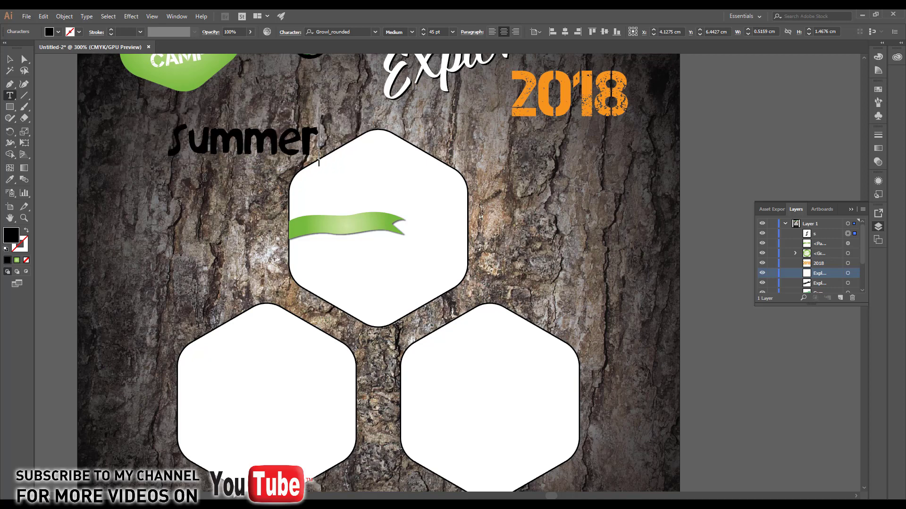
pyautogui.write(' adventur')
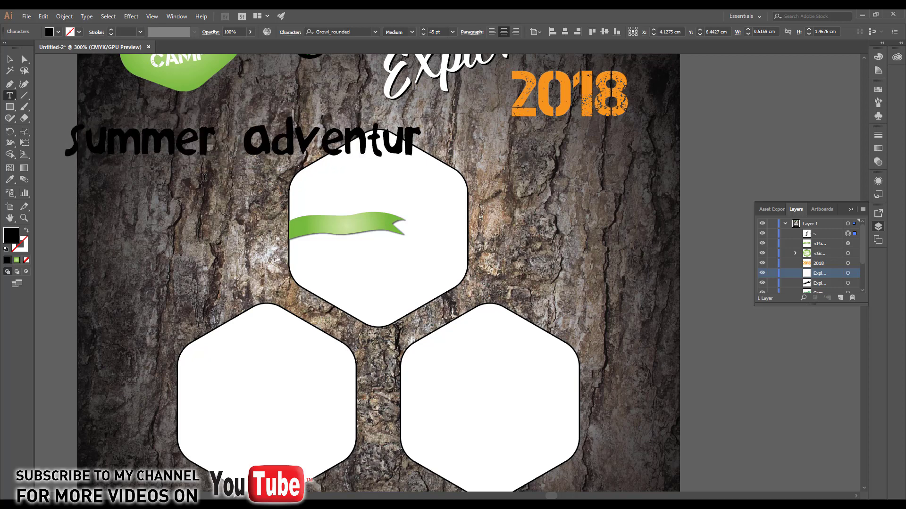
pyautogui.write('e')
pyautogui.click(10, 62)
pyautogui.moveTo(433, 157); pyautogui.dragTo(369, 221)
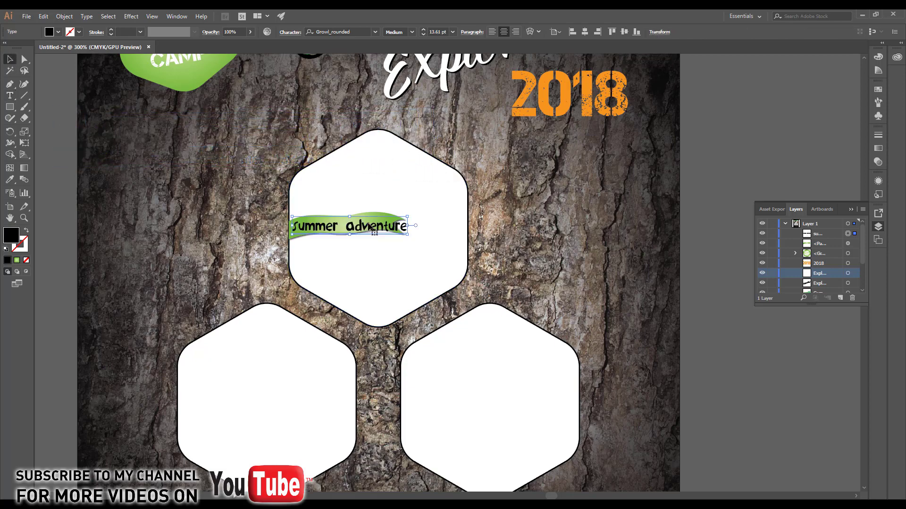
pyautogui.scroll(2, 371, 221)
pyautogui.moveTo(443, 248); pyautogui.dragTo(409, 229)
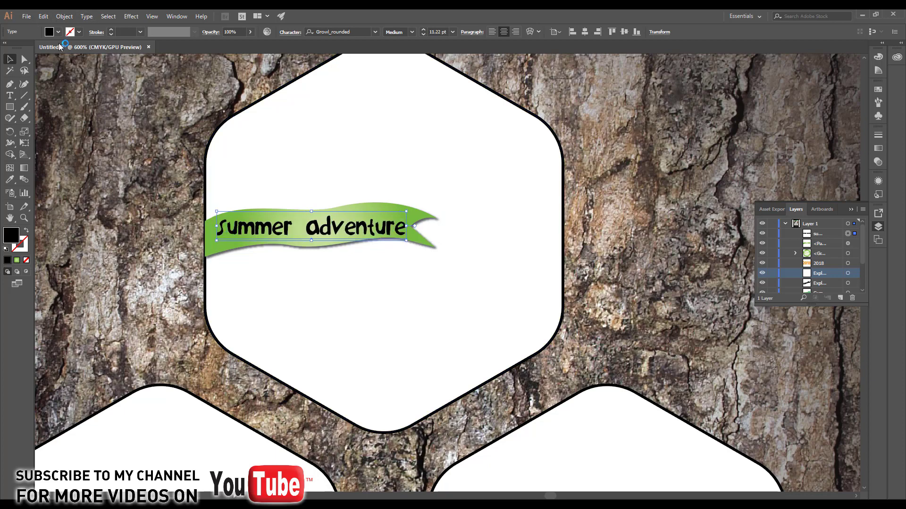
# Step: Fill the "summer adventure" text with white and apply the last-used drop shadow to it
pyautogui.click(58, 32)
pyautogui.click(20, 49)
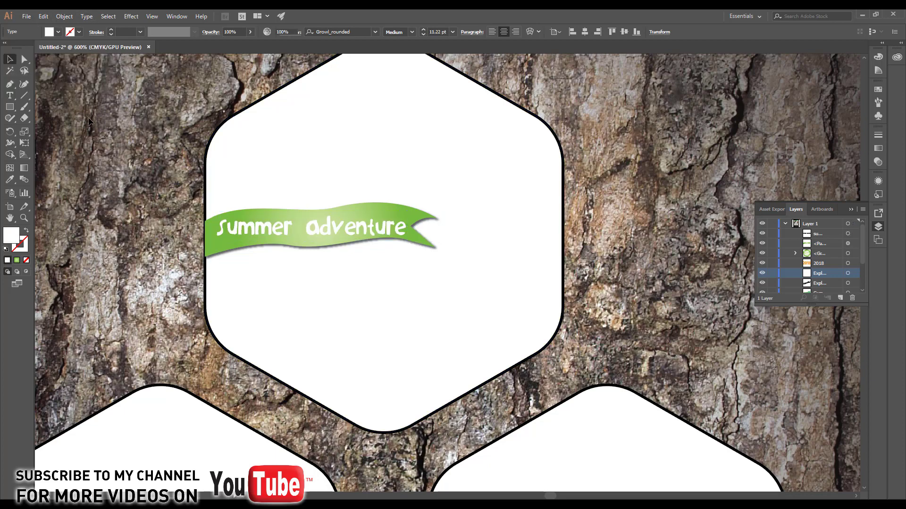
pyautogui.click(132, 26)
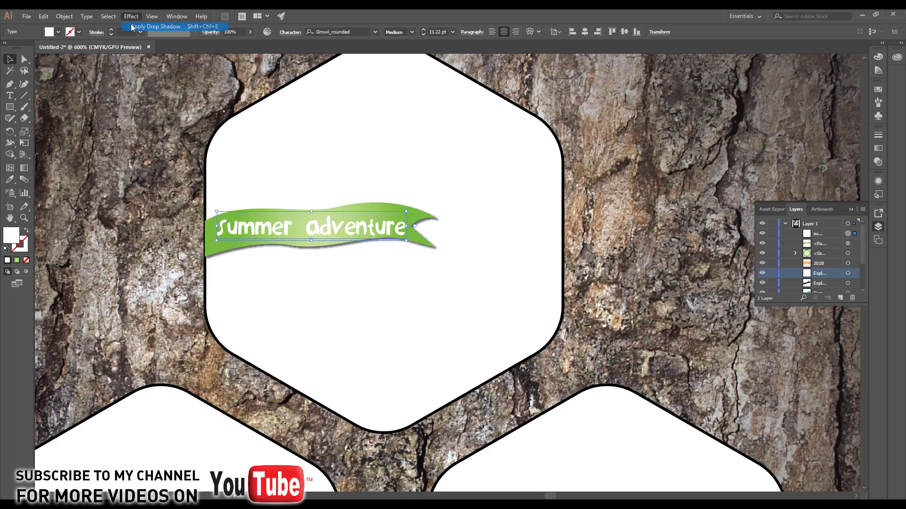
pyautogui.click(176, 222)
# Step: Group the green ribbon with its "summer adventure" text and deselect the group
pyautogui.scroll(-1, 175, 222)
pyautogui.moveTo(345, 286); pyautogui.dragTo(291, 225)
pyautogui.hotkey('ctrl', 'z')
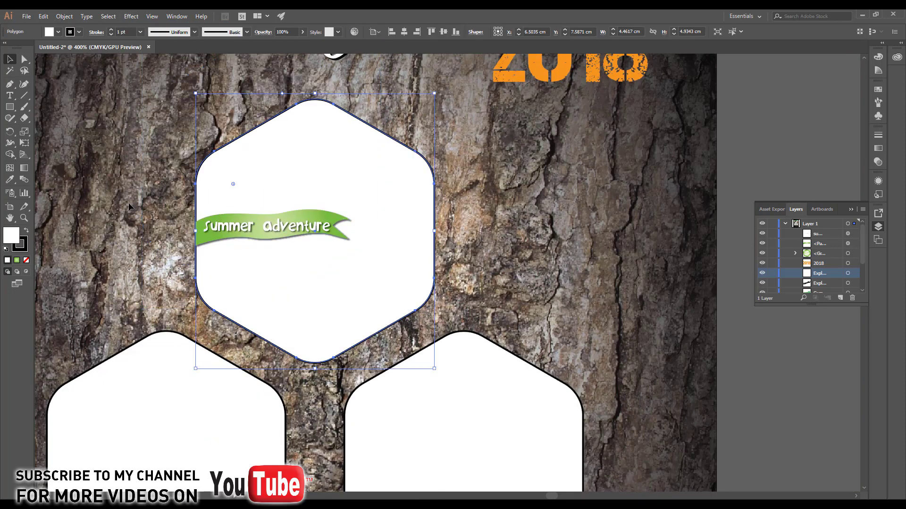
pyautogui.click(234, 239)
pyautogui.keyDown('shift'); pyautogui.click(237, 227); pyautogui.keyUp('shift')
pyautogui.click(70, 21)
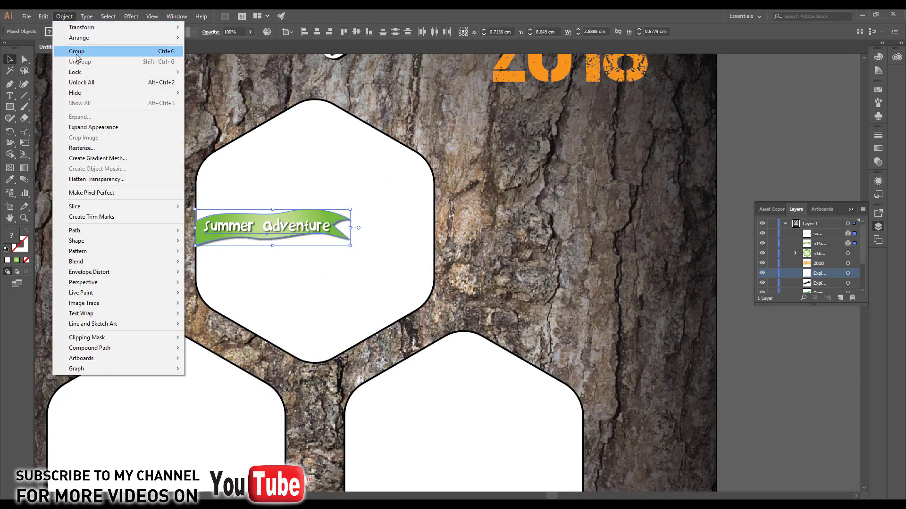
pyautogui.click(78, 52)
pyautogui.click(182, 198)
# Step: Place the linked photo boat-teamwork-training-exercise-39621 in the document at its full size
pyautogui.scroll(-2, 294, 299)
pyautogui.moveTo(304, 300); pyautogui.dragTo(309, 265)
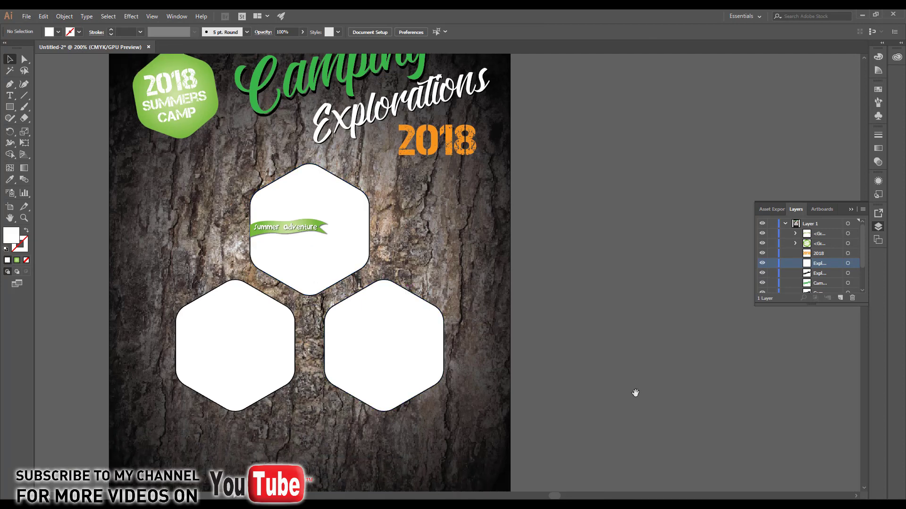
pyautogui.moveTo(353, 282); pyautogui.dragTo(367, 264)
pyautogui.click(26, 16)
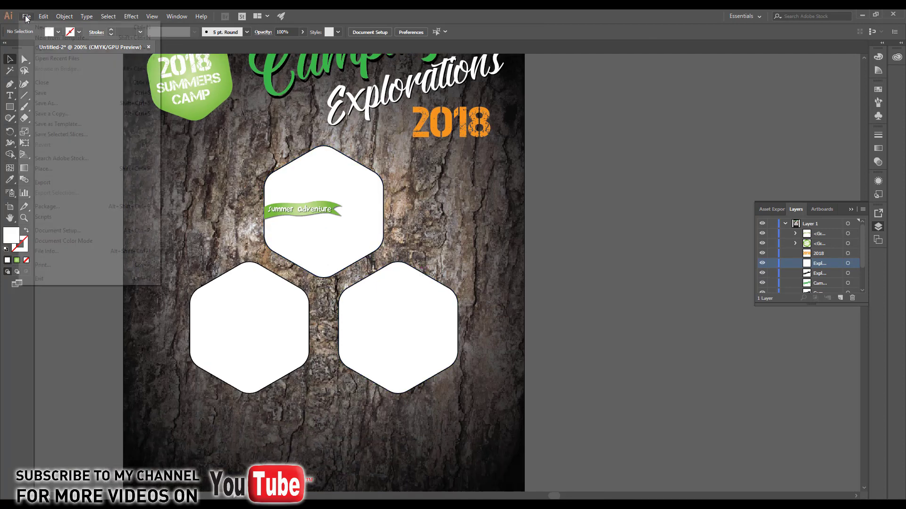
pyautogui.click(42, 167)
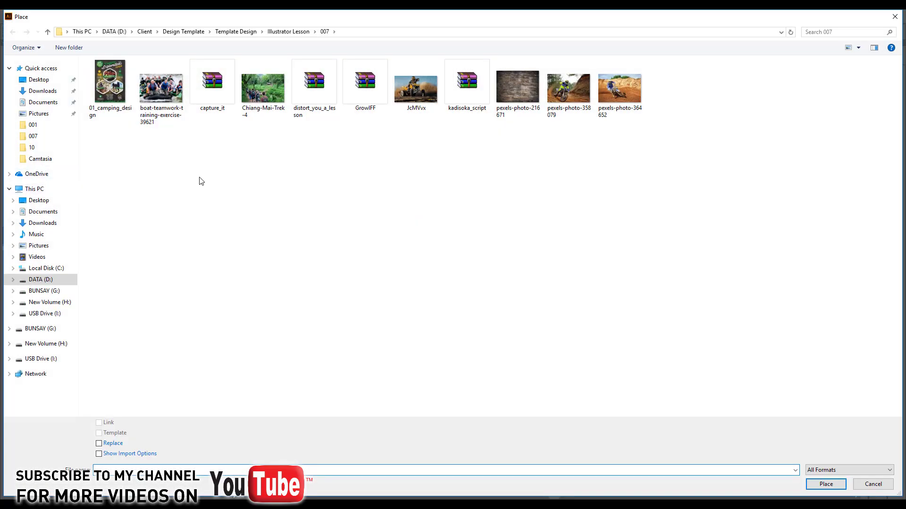
pyautogui.doubleClick(160, 90)
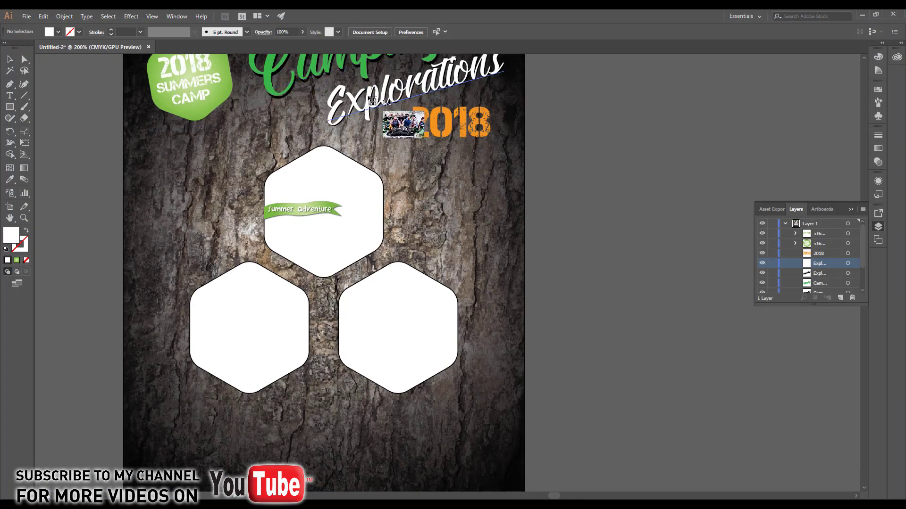
pyautogui.click(308, 155)
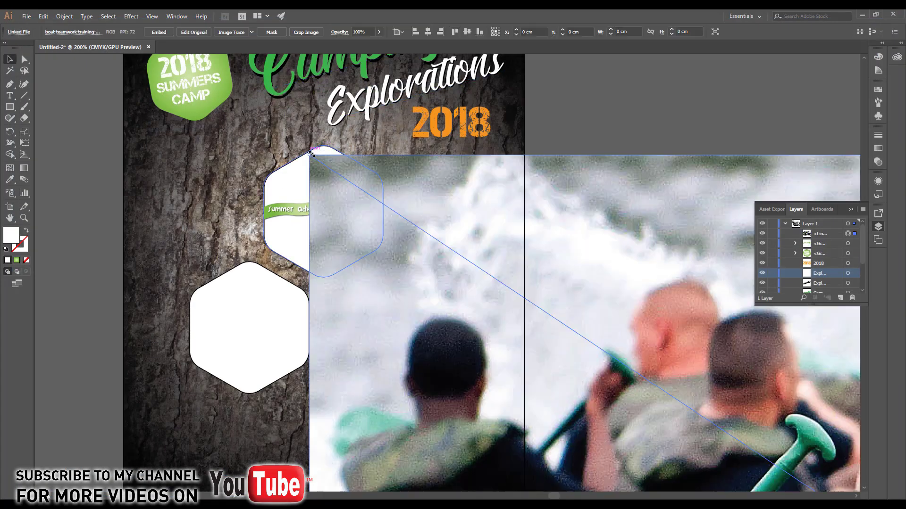
pyautogui.moveTo(310, 155); pyautogui.dragTo(690, 427)
pyautogui.moveTo(761, 457); pyautogui.dragTo(185, 117)
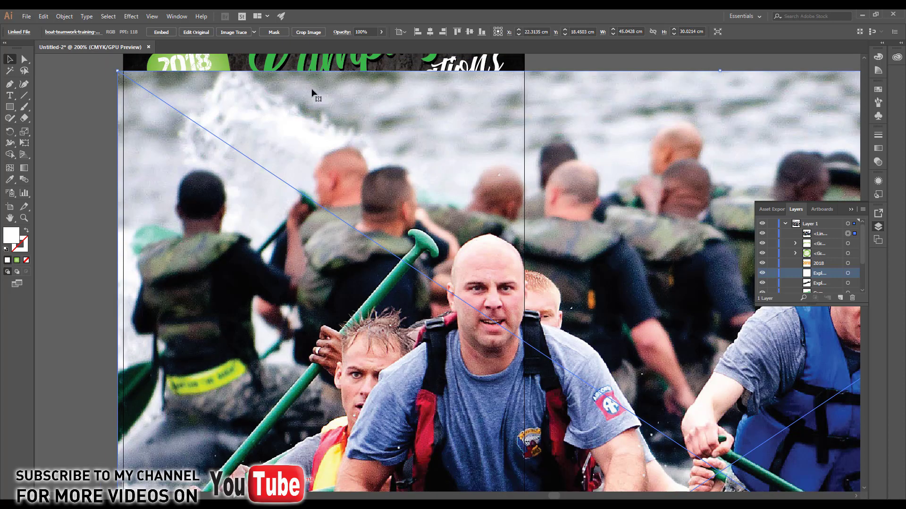
# Step: Set the rafting photo's width to 10 cm proportionally and fit it over the top hexagon at about 6.18 × 4.12 cm
pyautogui.click(634, 31)
pyautogui.write('10')
pyautogui.press('Return')
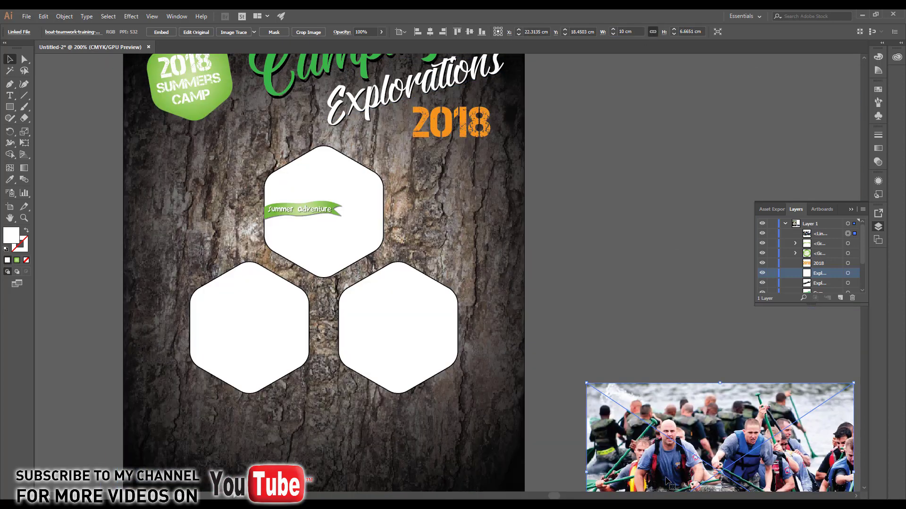
pyautogui.moveTo(666, 481); pyautogui.dragTo(391, 256)
pyautogui.moveTo(348, 234); pyautogui.dragTo(363, 259)
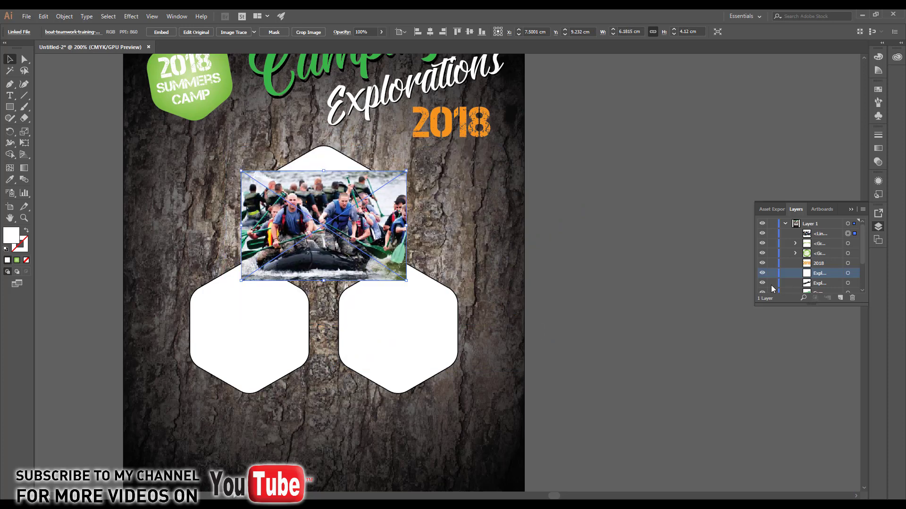
# Step: Arrange the rafting photo behind the hexagons but above the bark background, and enlarge it to cover the top hexagon's full height
pyautogui.hotkey('ctrl', 'shift', '[')
pyautogui.hotkey('ctrl', ']')
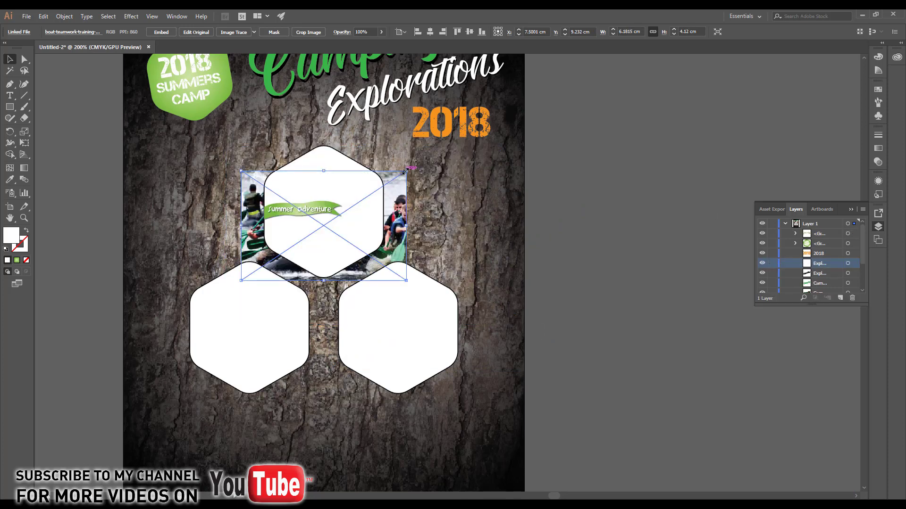
pyautogui.moveTo(404, 171); pyautogui.dragTo(448, 143)
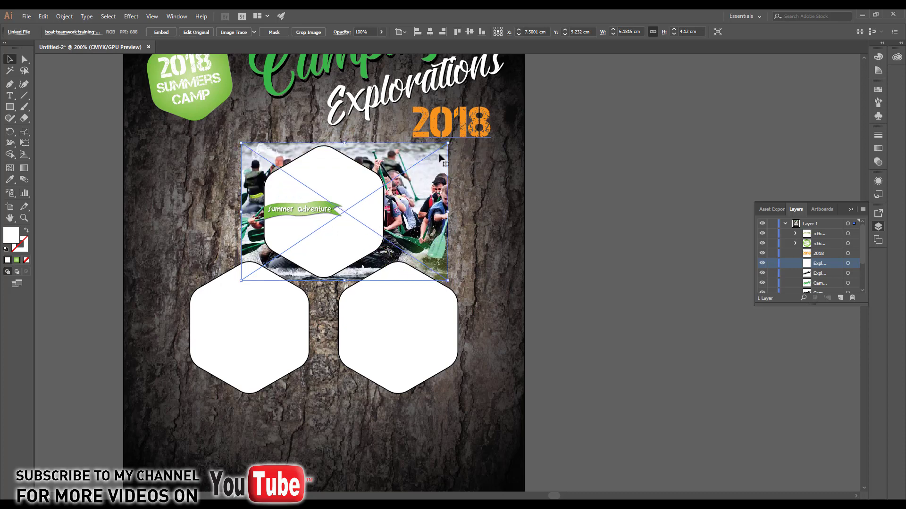
# Step: Make a clipping mask that crops the rafting photo to the top hexagon, and deselect it
pyautogui.keyDown('shift'); pyautogui.click(349, 188); pyautogui.keyUp('shift')
pyautogui.rightClick(347, 184)
pyautogui.click(377, 253)
pyautogui.click(620, 232)
# Step: Paste a copy of the clipped rafting hexagon behind the original and enlarge it proportionally to about 4.86 × 5.40 cm
pyautogui.moveTo(422, 215); pyautogui.dragTo(473, 193)
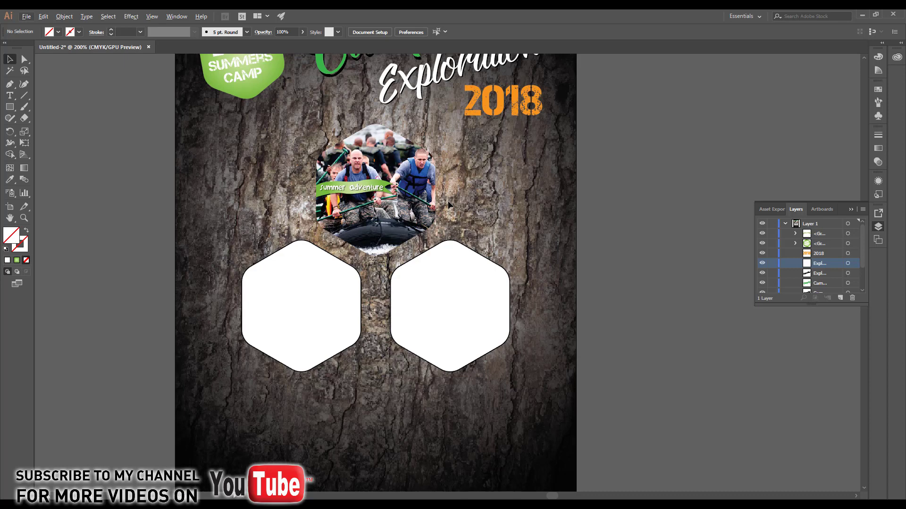
pyautogui.click(358, 138)
pyautogui.moveTo(197, 139); pyautogui.dragTo(162, 155)
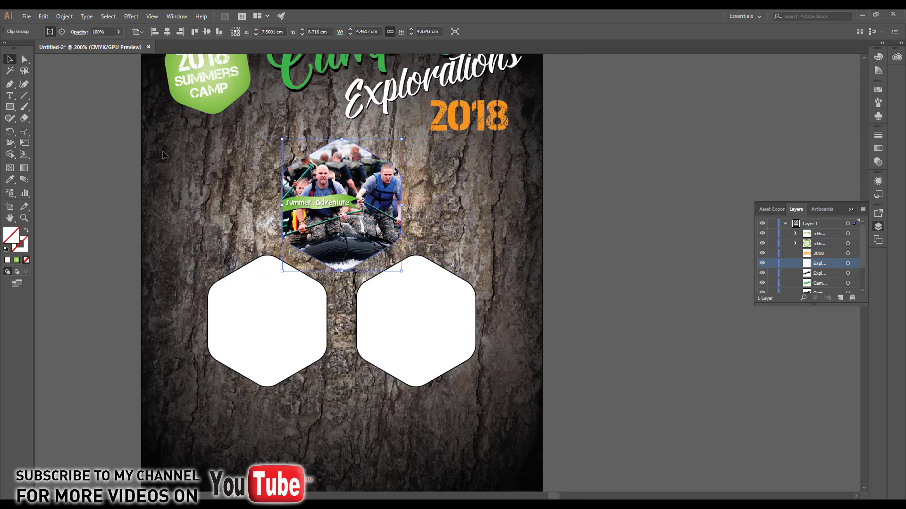
pyautogui.click(46, 17)
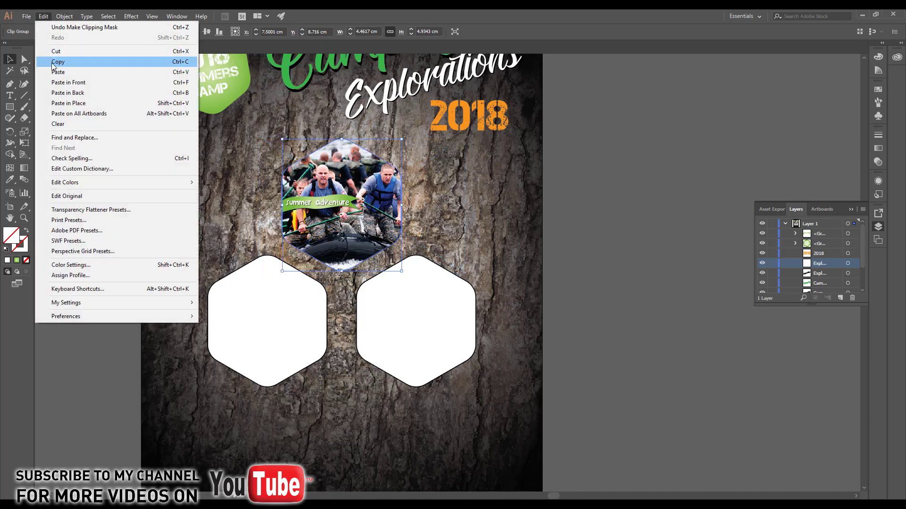
pyautogui.click(53, 63)
pyautogui.click(43, 17)
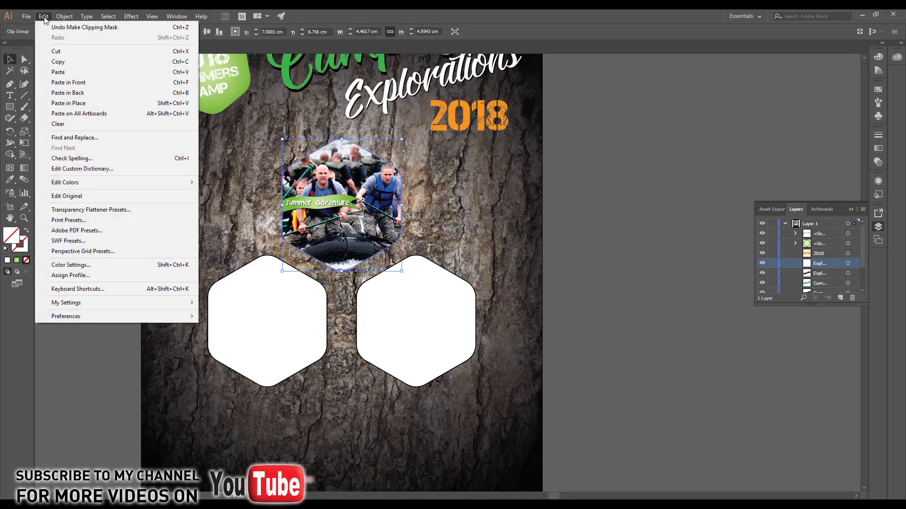
pyautogui.click(63, 93)
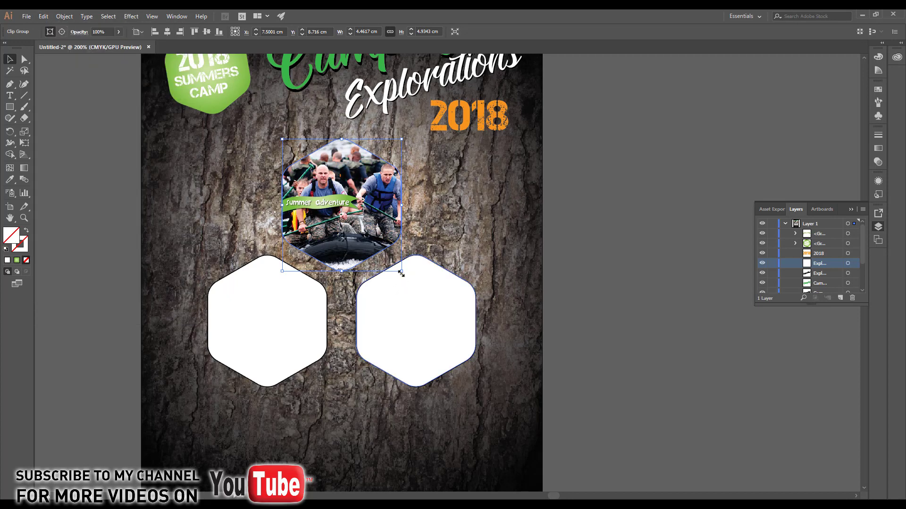
pyautogui.moveTo(401, 273); pyautogui.dragTo(406, 278)
# Step: Release the enlarged copy's clipping mask and fill its hexagon white as a frame around the rafting photo
pyautogui.rightClick(392, 253)
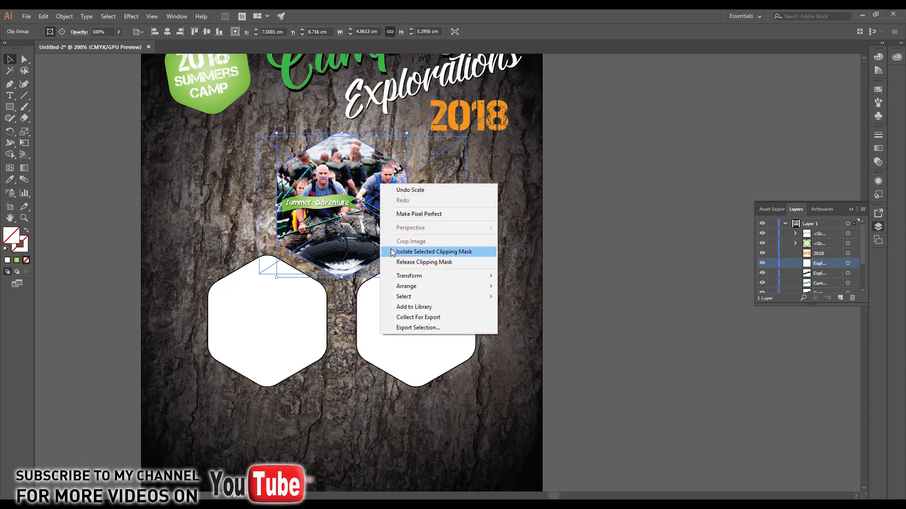
pyautogui.click(392, 252)
pyautogui.press('Escape')
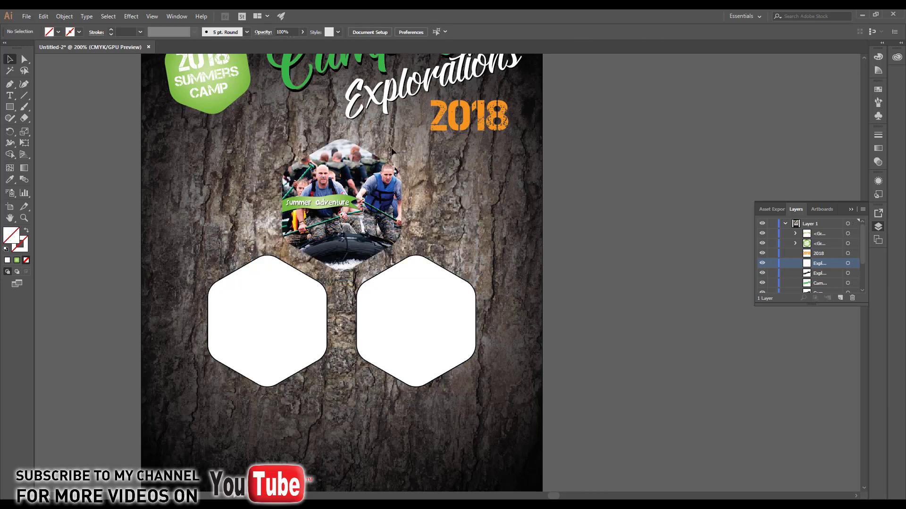
pyautogui.click(330, 144)
pyautogui.hotkey('ctrl', '=')
pyautogui.click(58, 33)
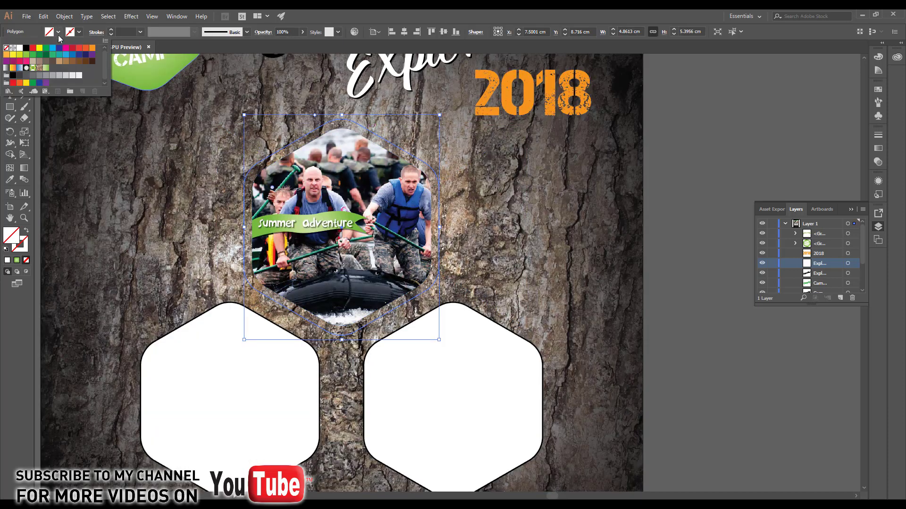
pyautogui.click(19, 48)
pyautogui.click(217, 199)
pyautogui.moveTo(270, 232); pyautogui.dragTo(249, 221)
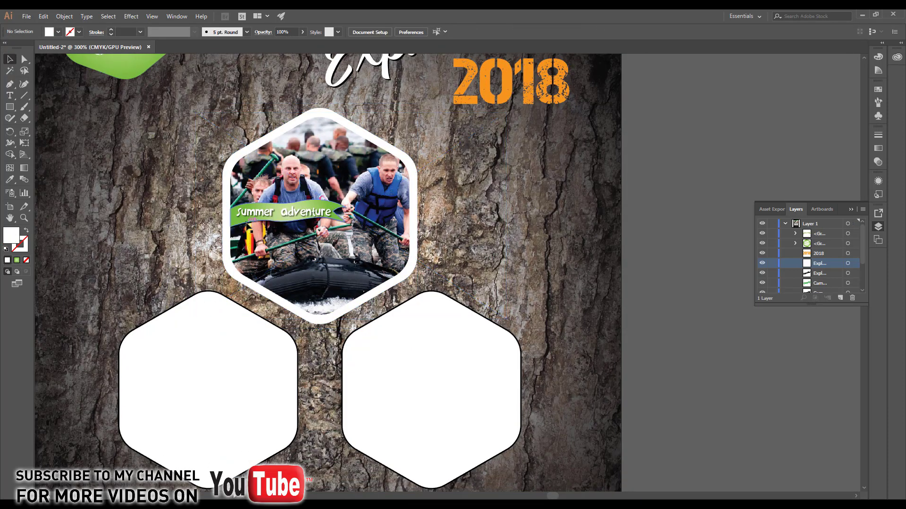
# Step: Move the Summer Adventure ribbon label straight down over the rafting photo to about Y 9.07 cm
pyautogui.click(235, 150)
pyautogui.click(254, 181)
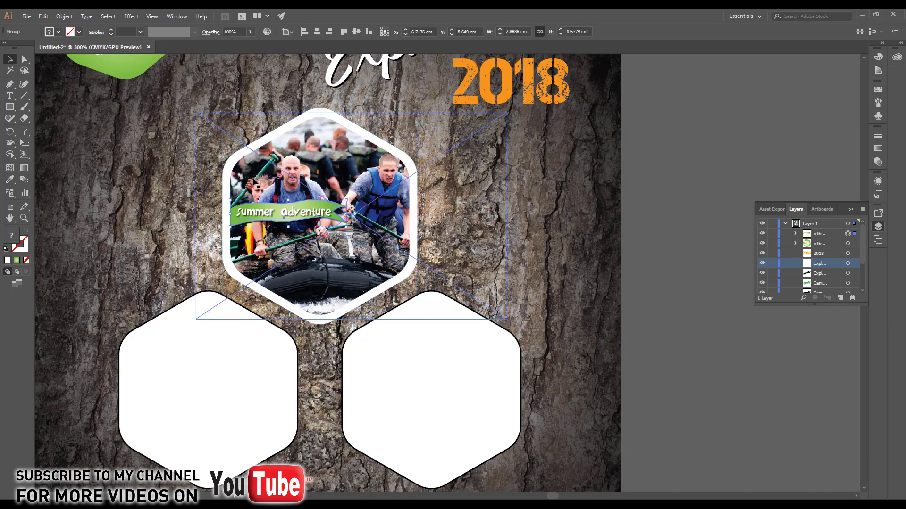
pyautogui.press('Down')
pyautogui.press('Down')
pyautogui.press('Down')
pyautogui.press('Down')
pyautogui.press('Down')
pyautogui.press('Down')
pyautogui.press('Down')
pyautogui.press('Down')
pyautogui.press('Down')
pyautogui.press('Down')
pyautogui.press('Down')
pyautogui.press('Down')
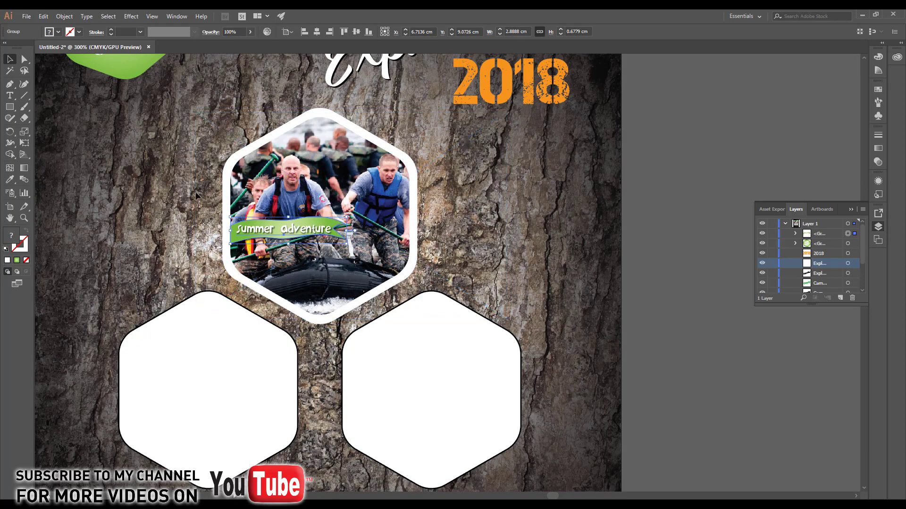
# Step: Group the white frame, the clipped rafting photo and the ribbon label, and deselect the group
pyautogui.moveTo(177, 181); pyautogui.dragTo(373, 285)
pyautogui.click(66, 16)
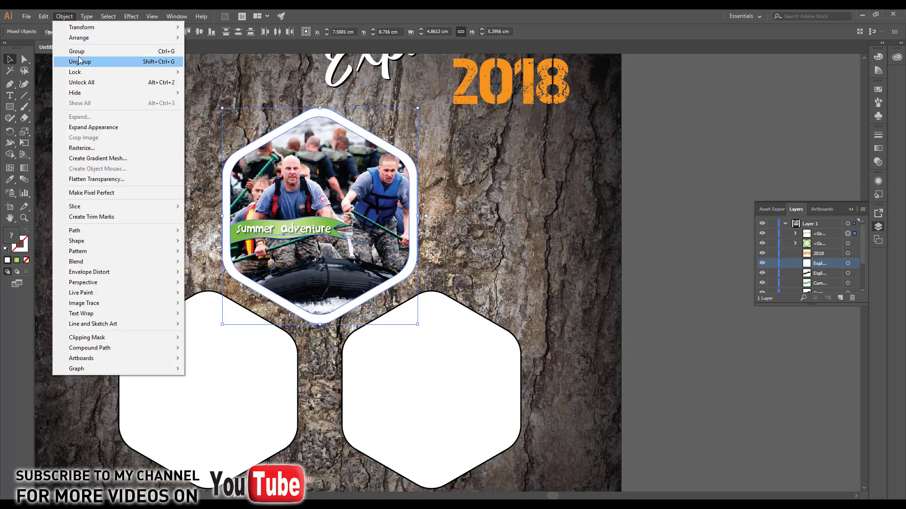
pyautogui.click(76, 51)
pyautogui.click(198, 202)
# Step: Delete the two blank white hexagons below the rafting photo
pyautogui.scroll(-1, 260, 261)
pyautogui.moveTo(394, 452); pyautogui.dragTo(438, 333)
pyautogui.click(273, 237)
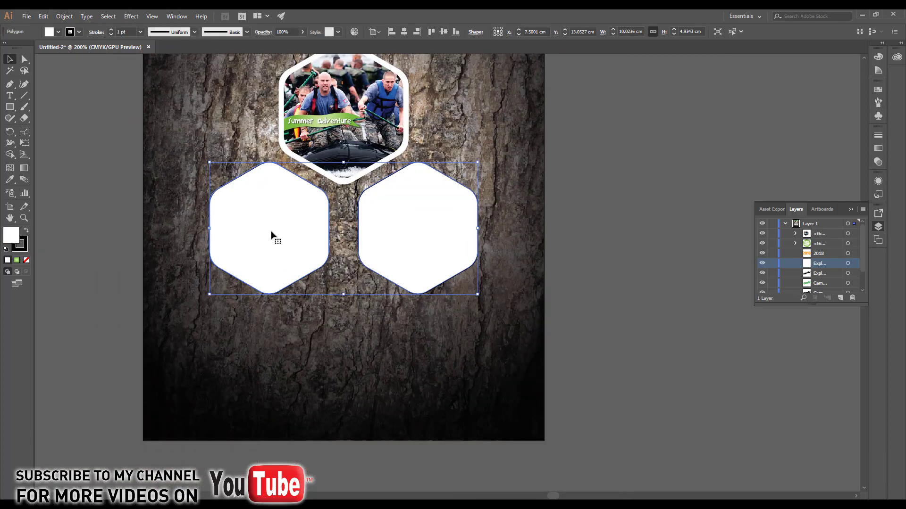
pyautogui.press('Delete')
# Step: Apply the Drop Shadow effect to the grouped rafting hexagon
pyautogui.scroll(2, 269, 250)
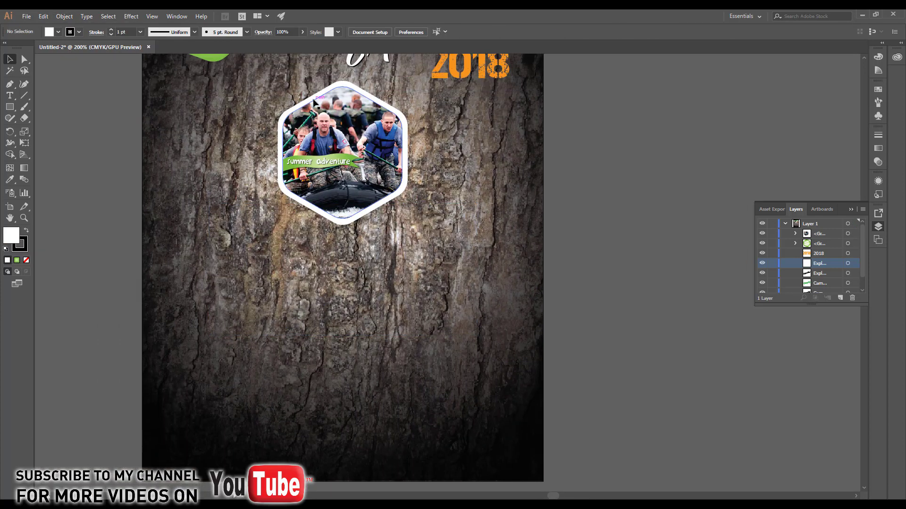
pyautogui.click(283, 189)
pyautogui.click(131, 16)
pyautogui.click(141, 26)
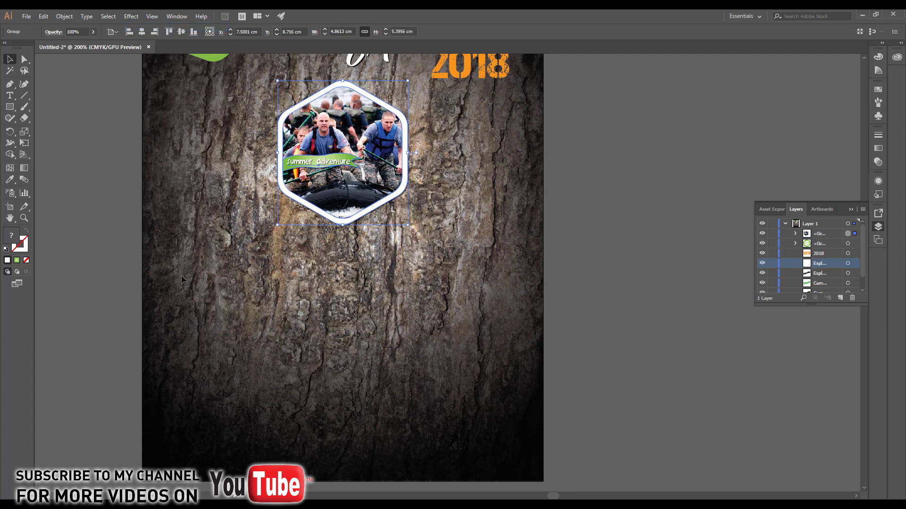
# Step: Edit the rafting group's drop shadow with preview on, setting the X and Y offsets to 0.1 cm
pyautogui.click(877, 181)
pyautogui.click(809, 216)
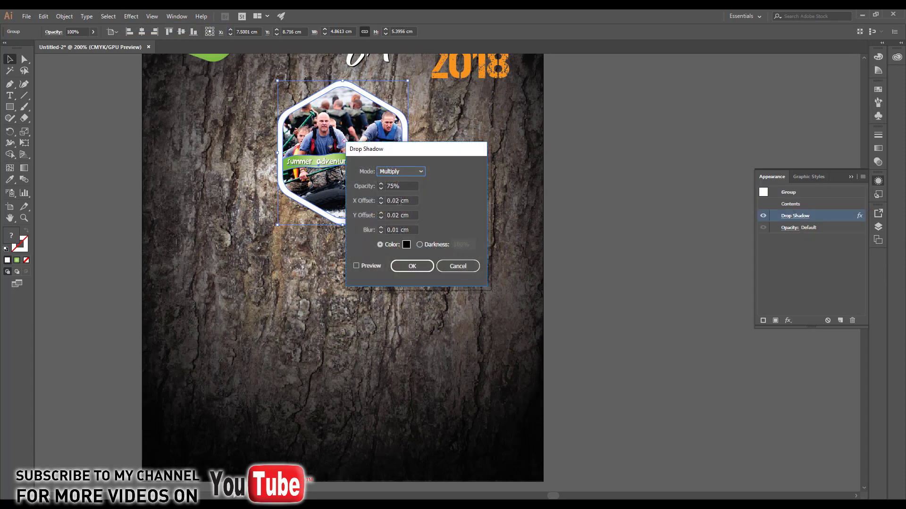
pyautogui.click(399, 201)
pyautogui.press('Up')
pyautogui.press('Up')
pyautogui.click(357, 265)
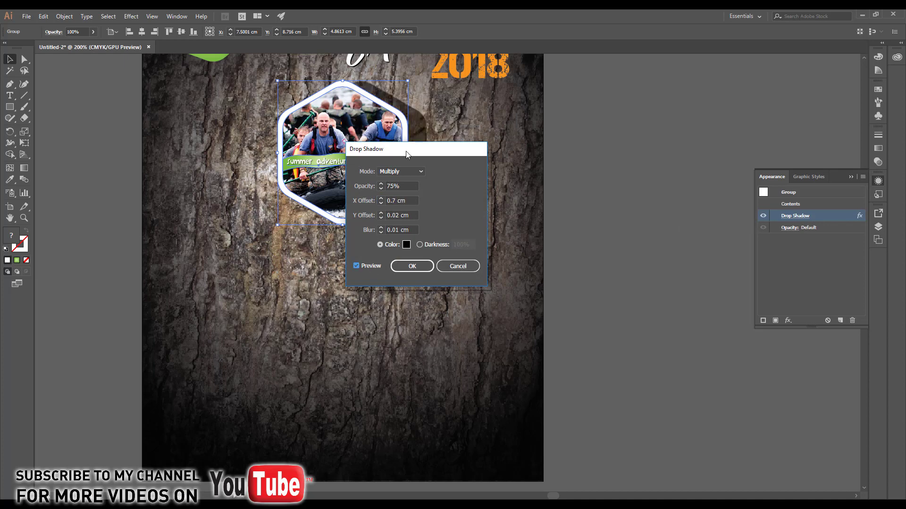
pyautogui.moveTo(404, 152); pyautogui.dragTo(498, 134)
pyautogui.moveTo(498, 183); pyautogui.dragTo(442, 184)
pyautogui.write('0.1')
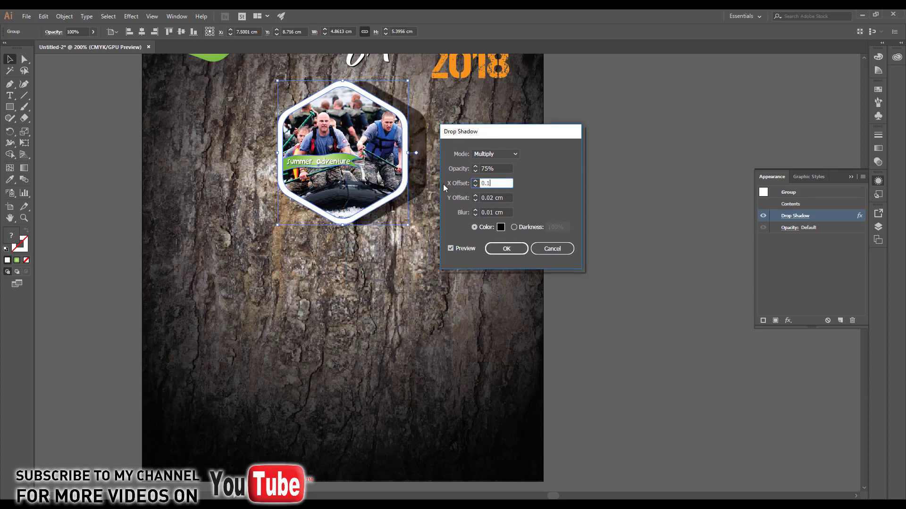
pyautogui.press('Tab')
pyautogui.write('0.1')
# Step: Set the drop shadow's blur to 0.2 cm and apply the shadow settings
pyautogui.press('Tab')
pyautogui.write('0.')
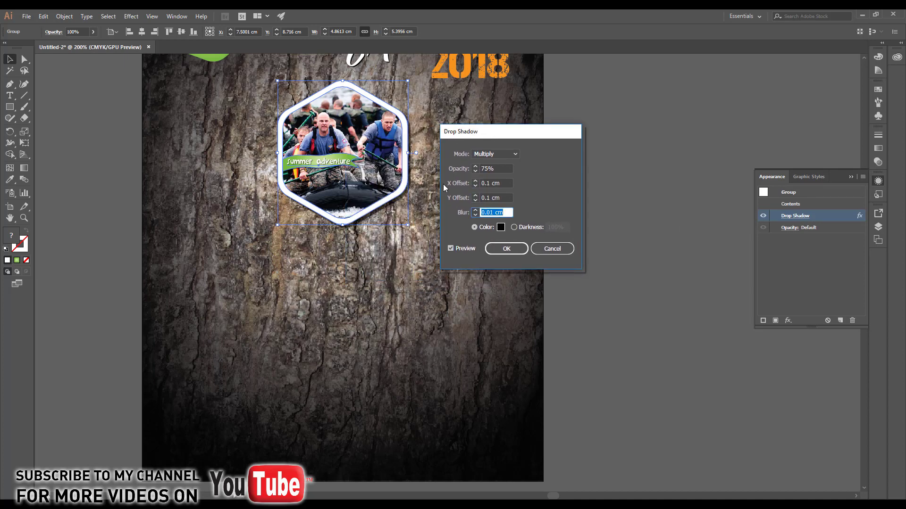
pyautogui.write('5')
pyautogui.press('Tab')
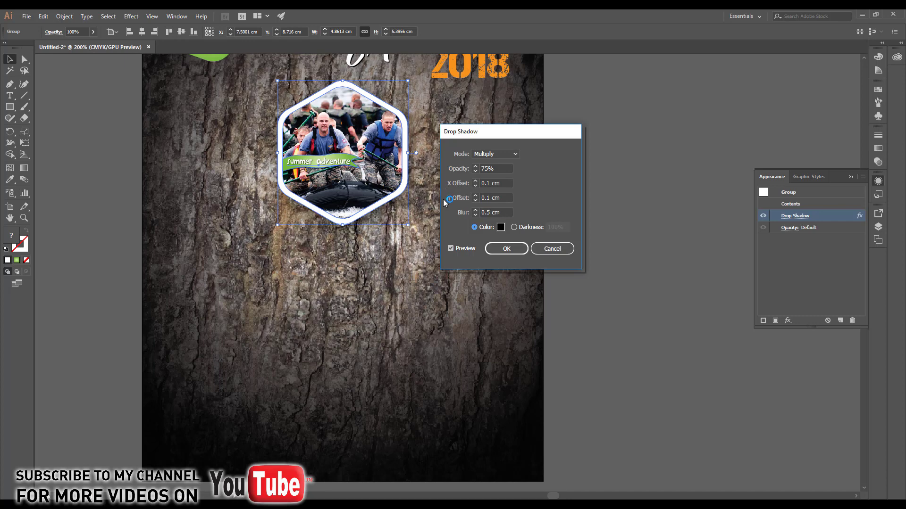
pyautogui.hotkey('shift', 'Tab')
pyautogui.write('0.2')
pyautogui.press('Tab')
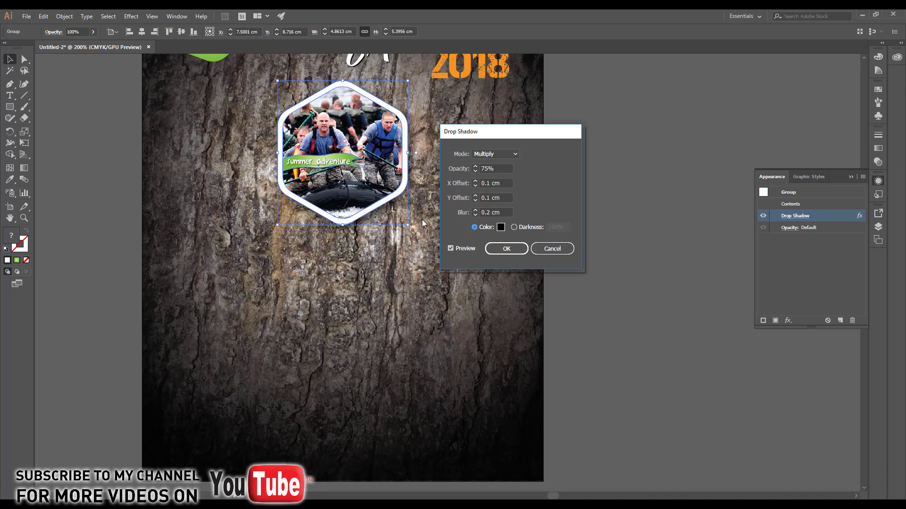
pyautogui.click(506, 249)
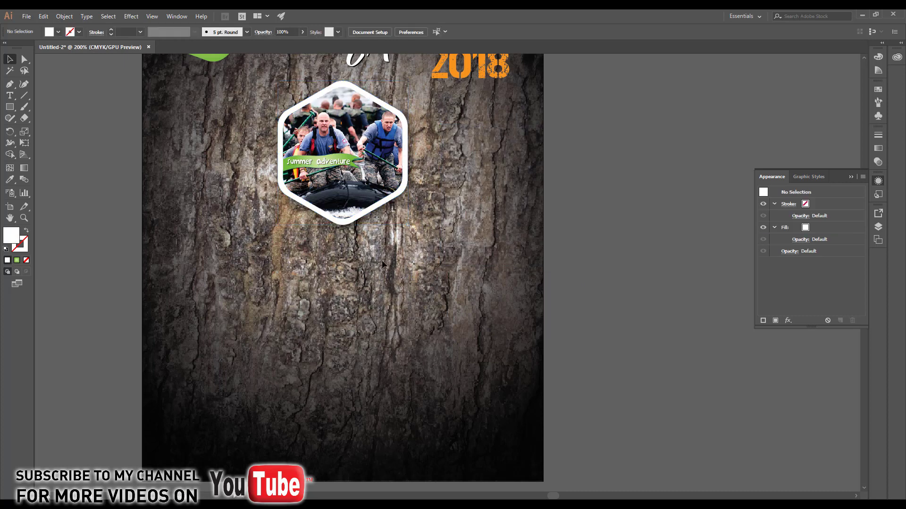
# Step: Duplicate the rafting hexagon group below and left of the original, at about X 4.40 cm, Y 13.51 cm
pyautogui.moveTo(328, 169); pyautogui.dragTo(245, 298)
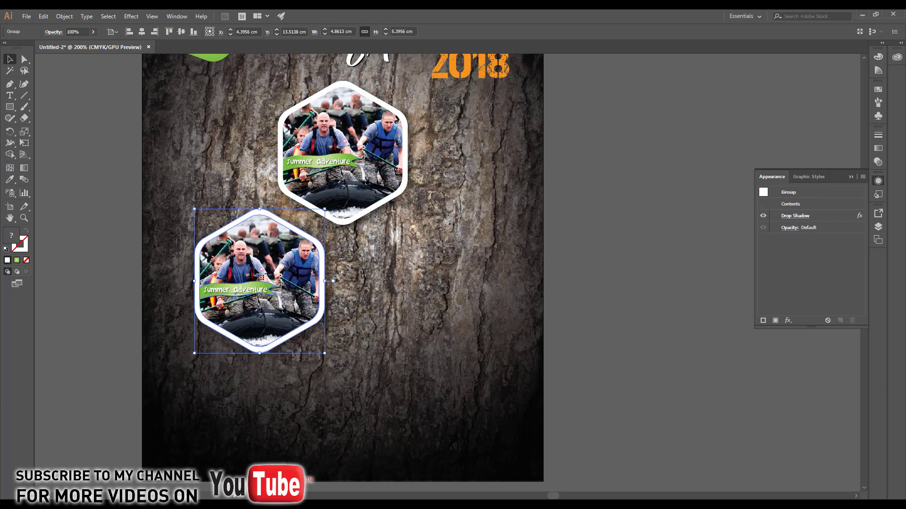
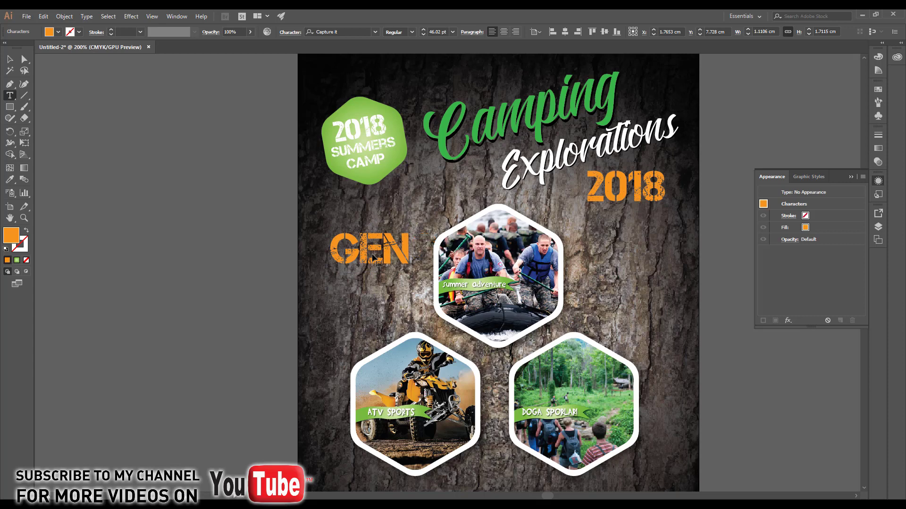
# Step: Complete the orange text as "GENCLER BURAYA" on two centred lines, scaled to about 20.59 pt below the green badge
pyautogui.press('Return')
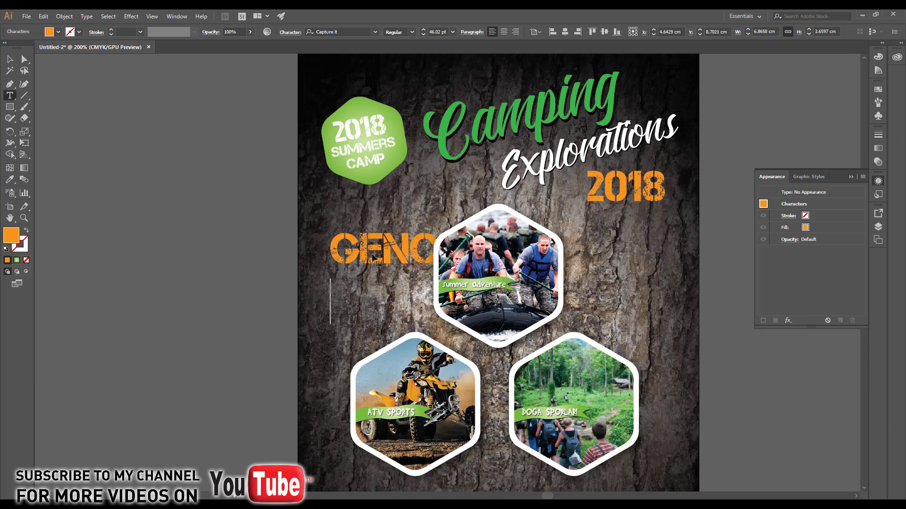
pyautogui.write('BURA')
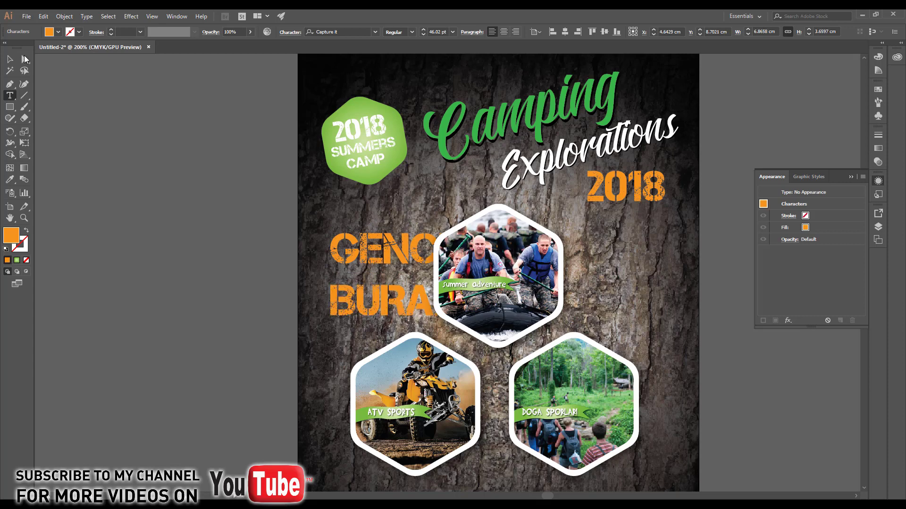
pyautogui.press('Escape')
pyautogui.moveTo(484, 326); pyautogui.dragTo(391, 252)
pyautogui.click(504, 32)
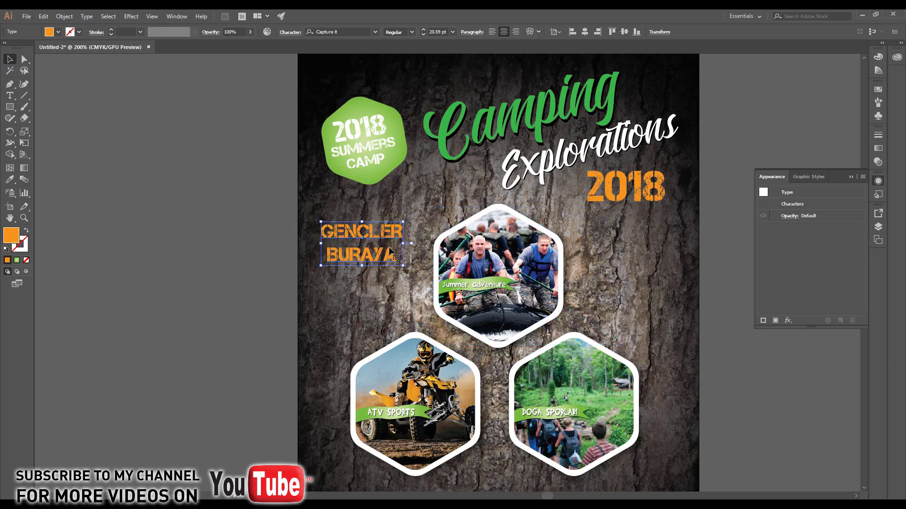
# Step: Tighten the leading between the two GENCLER BURAYA lines and deselect the text
pyautogui.hotkey('alt', 'Up')
pyautogui.hotkey('alt', 'Up')
pyautogui.hotkey('alt', 'Up')
pyautogui.moveTo(309, 271); pyautogui.dragTo(313, 258)
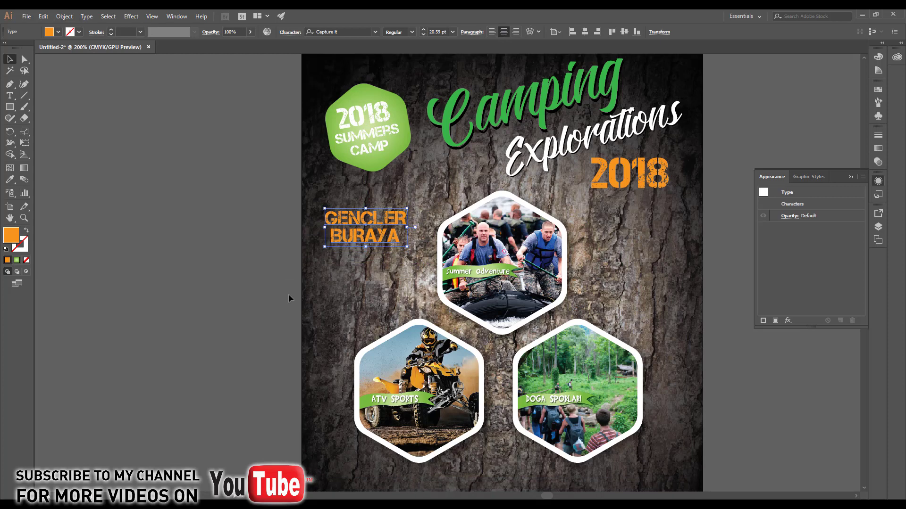
pyautogui.click(288, 294)
# Step: Add a text object below the GENCLER BURAYA heading reading "8-12 YEARS" and "13-16 YEARS" on two lines
pyautogui.press('t')
pyautogui.click(335, 267)
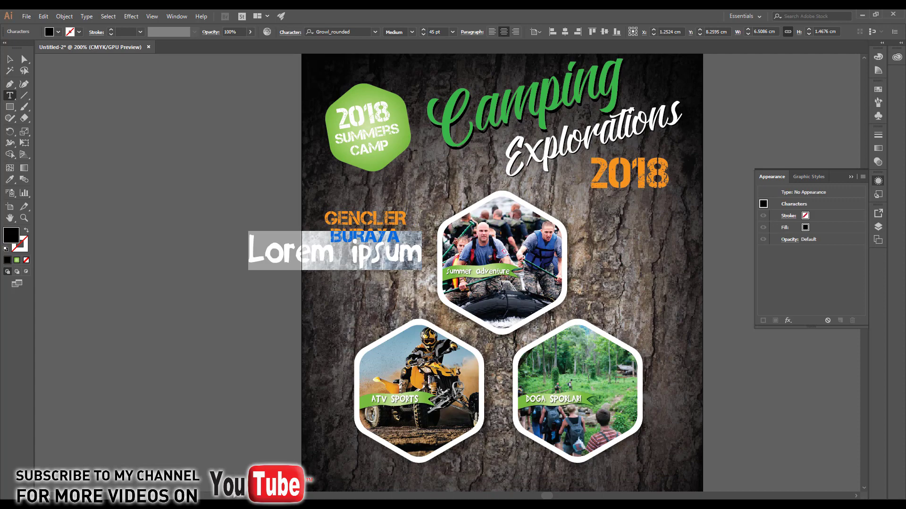
pyautogui.write('8-12')
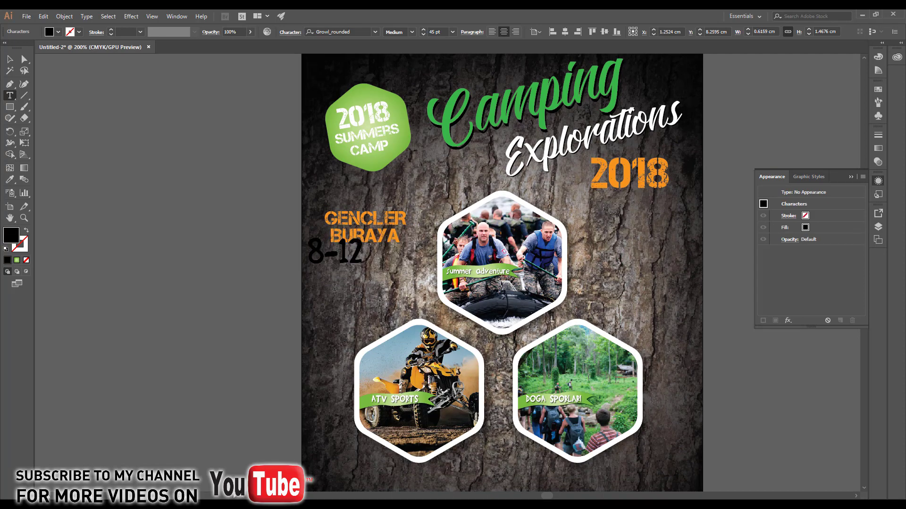
pyautogui.write(' YEAR')
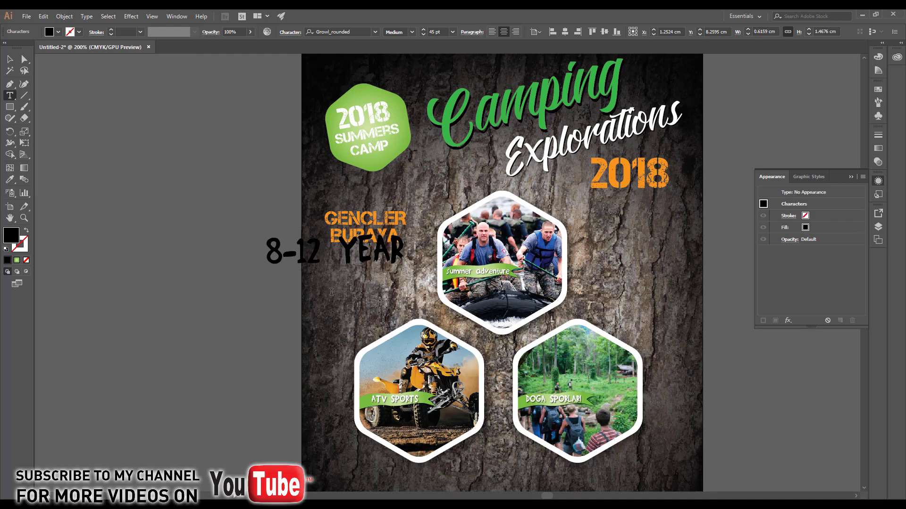
pyautogui.write('S ')
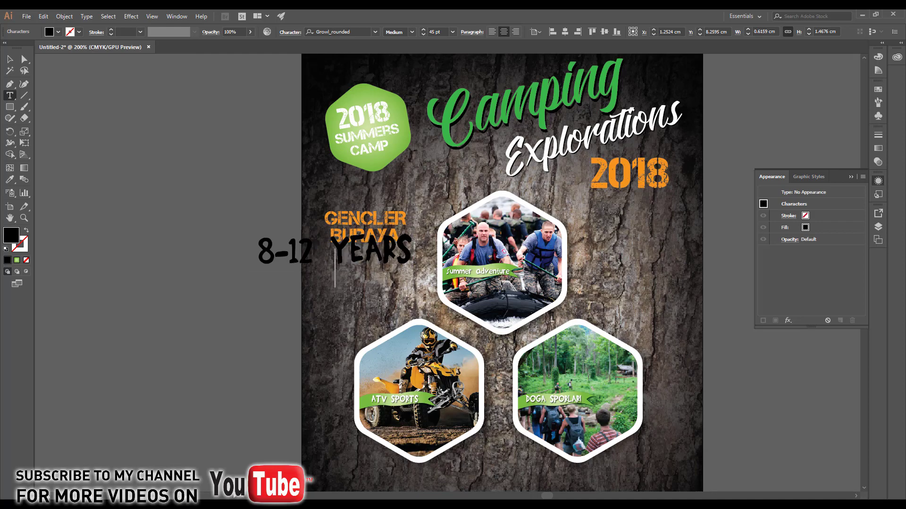
pyautogui.write('13-16')
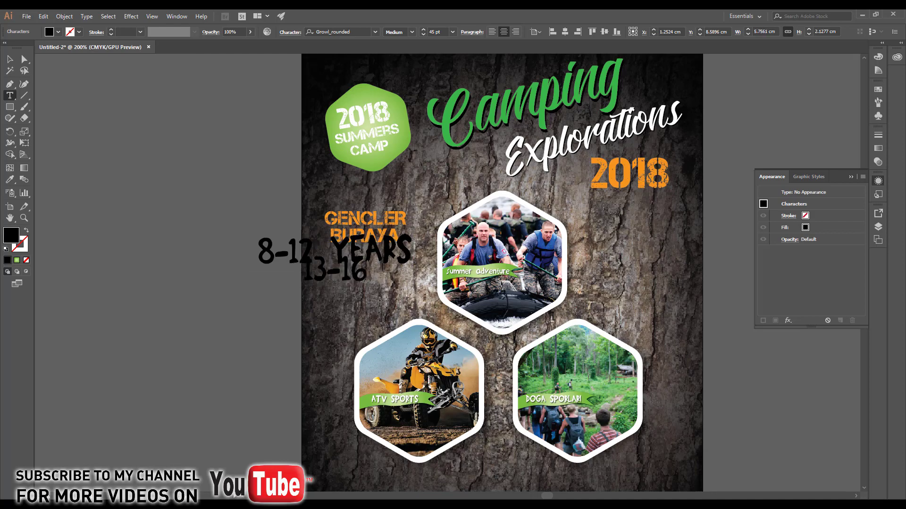
pyautogui.write(' YEARS')
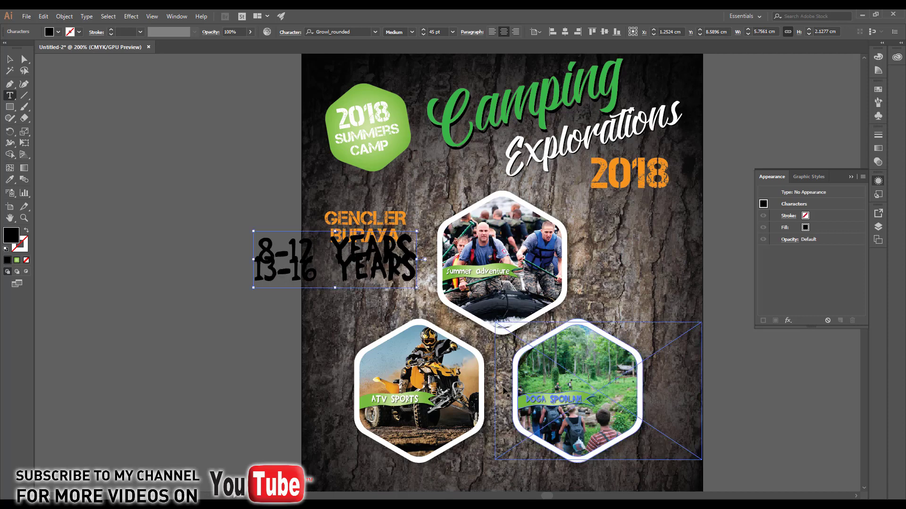
# Step: Set the leading of the "8-12 YEARS" and "13-16 YEARS" lines to Auto
pyautogui.hotkey('ctrl', 'a')
pyautogui.click(291, 32)
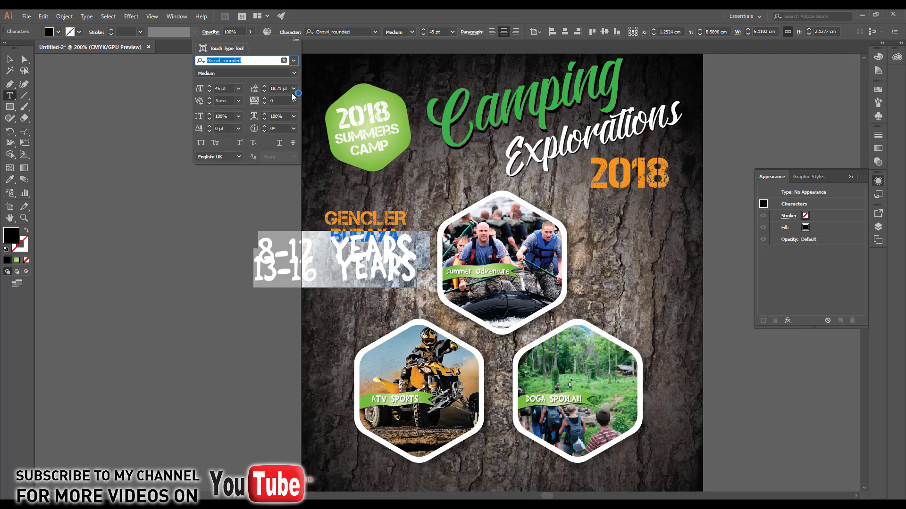
pyautogui.click(293, 89)
pyautogui.click(304, 111)
pyautogui.click(10, 60)
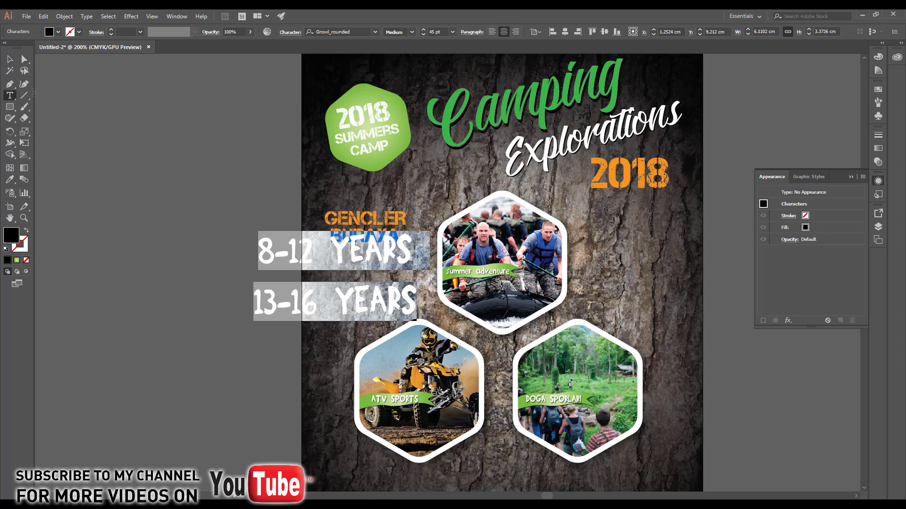
pyautogui.click(10, 60)
# Step: Scale the age-group text down to about 18.2 pt and place it directly below the GENCLER BURAYA heading
pyautogui.click(203, 205)
pyautogui.click(355, 313)
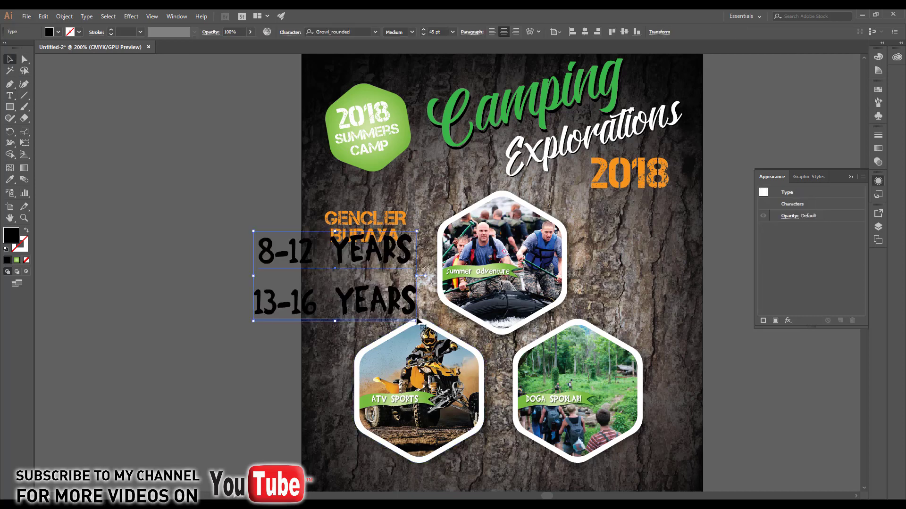
pyautogui.moveTo(417, 320); pyautogui.dragTo(368, 295)
pyautogui.moveTo(344, 266); pyautogui.dragTo(368, 255)
# Step: Fill the age-group text with white and deselect it
pyautogui.click(53, 35)
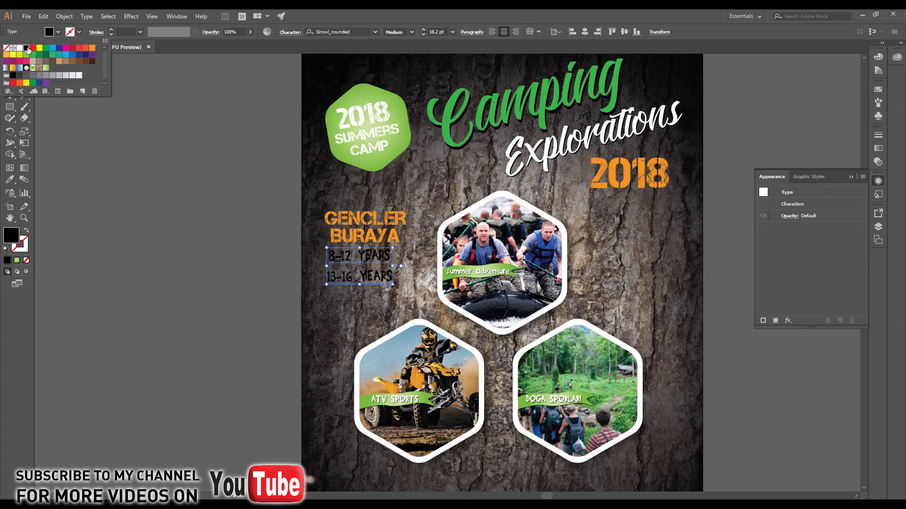
pyautogui.click(19, 54)
pyautogui.click(19, 48)
pyautogui.click(168, 193)
# Step: Centre the GENCLER BURAYA heading and the age-group text on each other and shift them slightly right under the green badge
pyautogui.moveTo(386, 297); pyautogui.dragTo(285, 201)
pyautogui.click(538, 32)
pyautogui.click(550, 43)
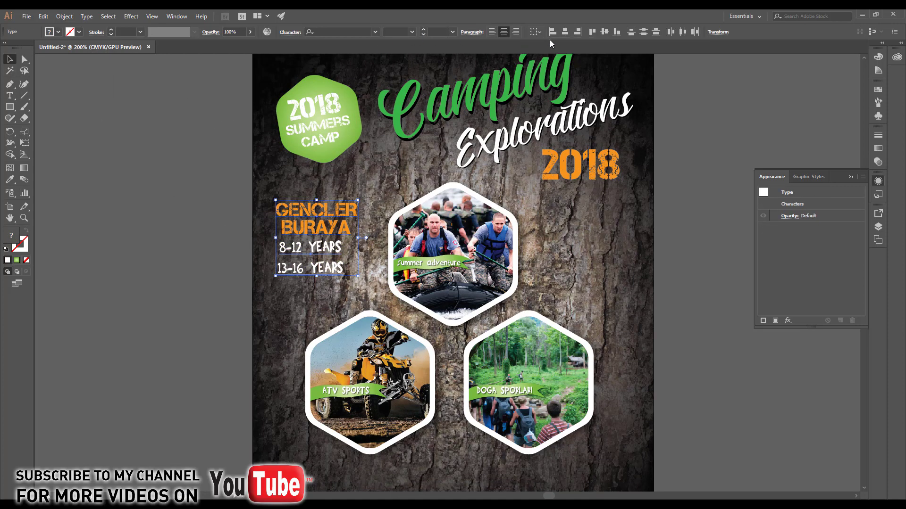
pyautogui.moveTo(348, 215); pyautogui.dragTo(356, 215)
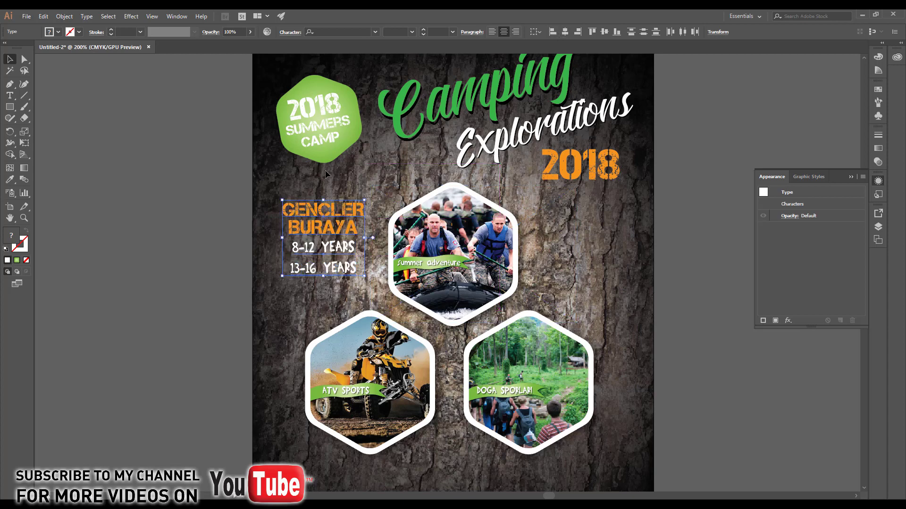
pyautogui.click(325, 171)
# Step: Duplicate the age-group text and the GENCLER BURAYA heading to the right of the rafting hexagon, below the orange 2018
pyautogui.moveTo(405, 322); pyautogui.dragTo(330, 271)
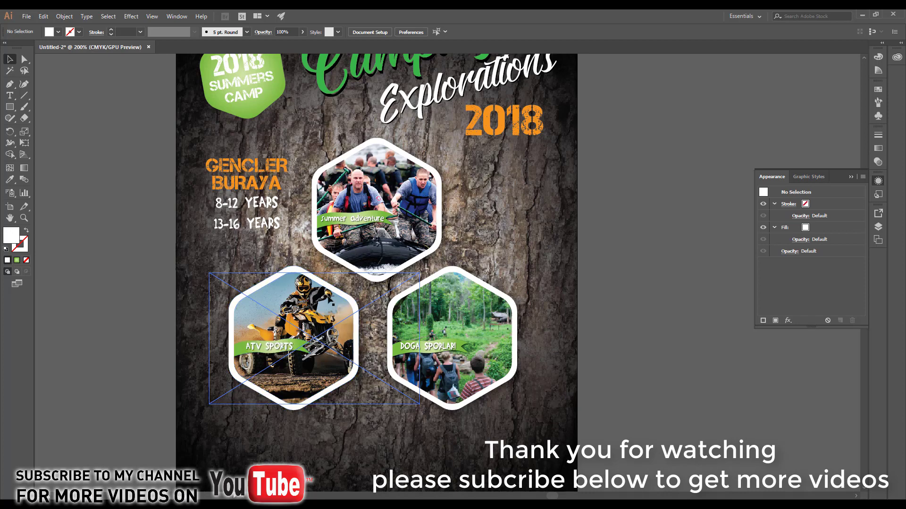
pyautogui.scroll(1, 286, 233)
pyautogui.moveTo(286, 234); pyautogui.dragTo(190, 265)
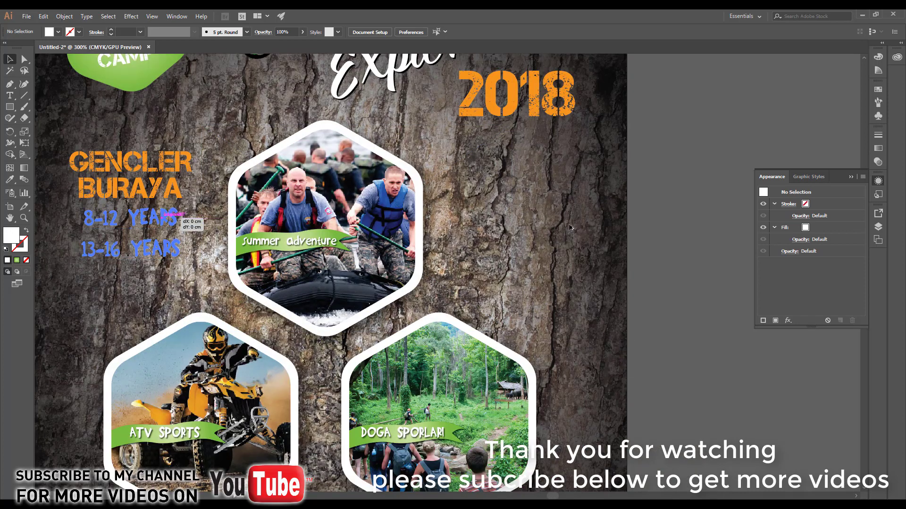
pyautogui.moveTo(168, 226); pyautogui.dragTo(546, 227)
pyautogui.moveTo(166, 160); pyautogui.dragTo(526, 205)
# Step: Replace the duplicated heading's text with "CAMP TARIHLERI" on two lines
pyautogui.scroll(1, 535, 186)
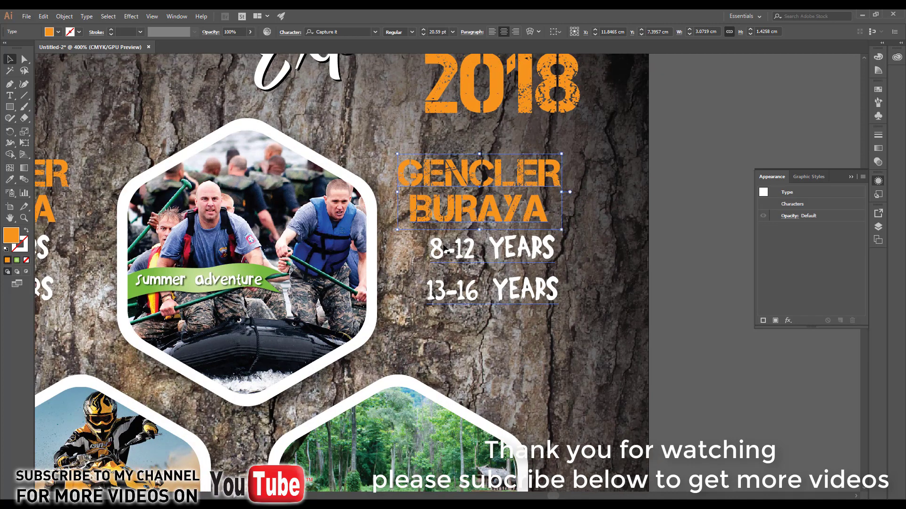
pyautogui.press('t')
pyautogui.click(451, 172)
pyautogui.hotkey('ctrl', 'a')
pyautogui.write('C')
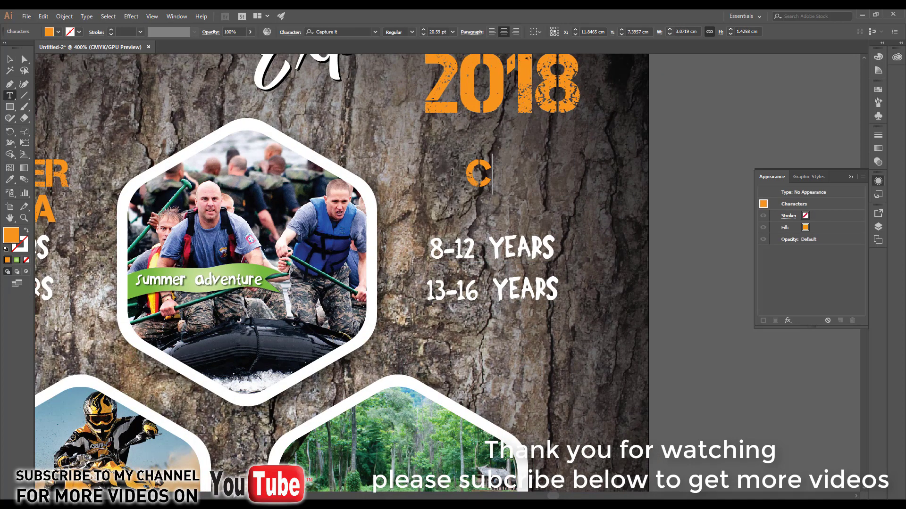
pyautogui.write('AMP')
pyautogui.press('Return')
pyautogui.write('T')
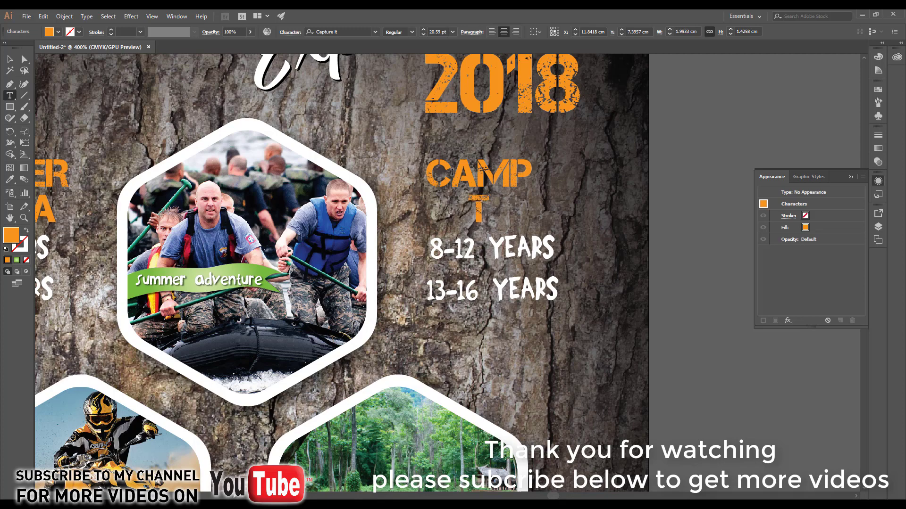
pyautogui.write('ARIHLERI')
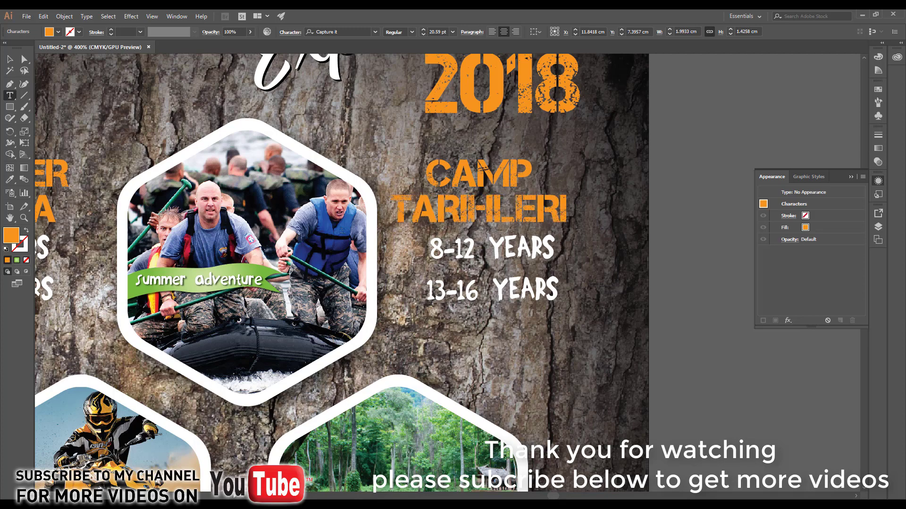
# Step: Fill the CAMP TARIHLERI heading with dark green
pyautogui.hotkey('ctrl', 'a')
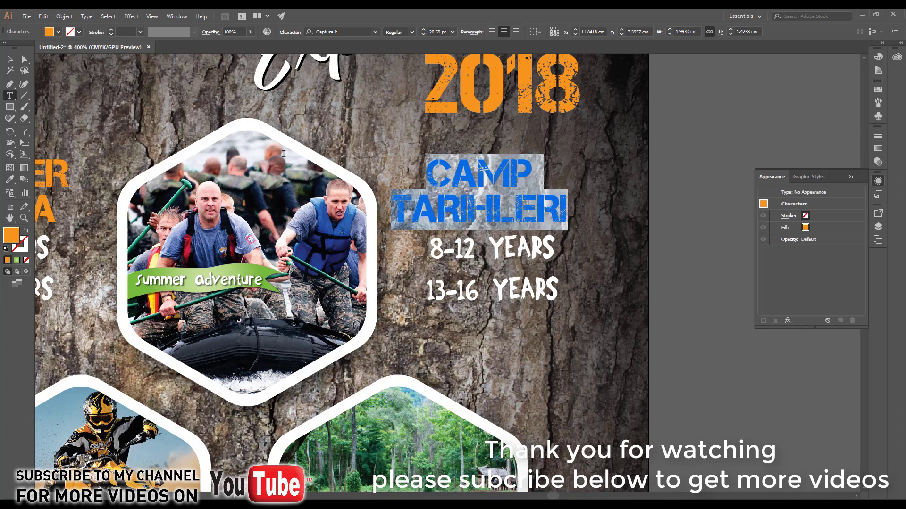
pyautogui.click(58, 31)
pyautogui.click(46, 54)
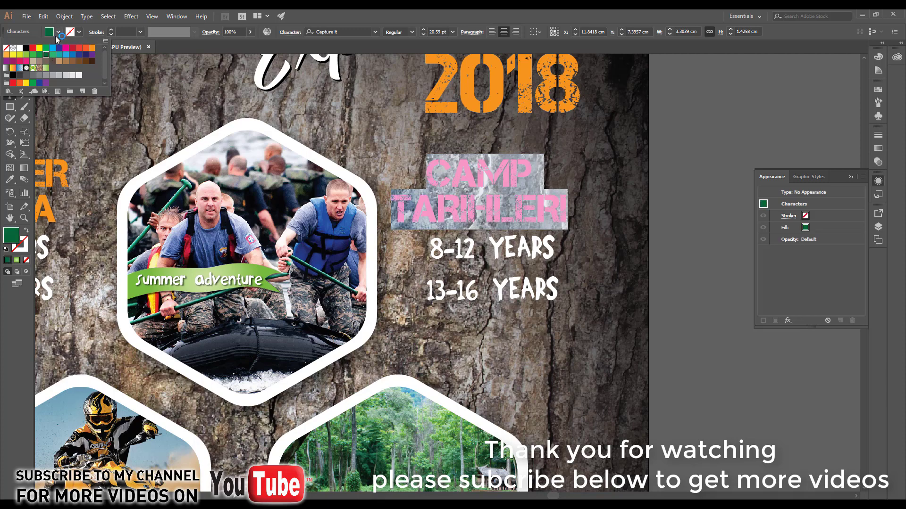
pyautogui.click(57, 34)
pyautogui.click(9, 59)
pyautogui.click(116, 90)
# Step: Apply the last-used drop shadow to the CAMP TARIHLERI heading and recolour it light green
pyautogui.scroll(-1, 324, 179)
pyautogui.click(495, 207)
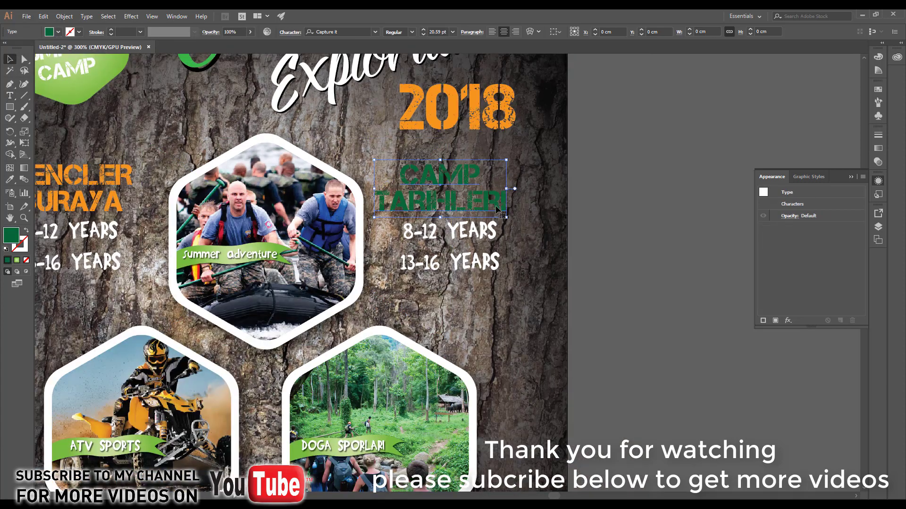
pyautogui.click(131, 16)
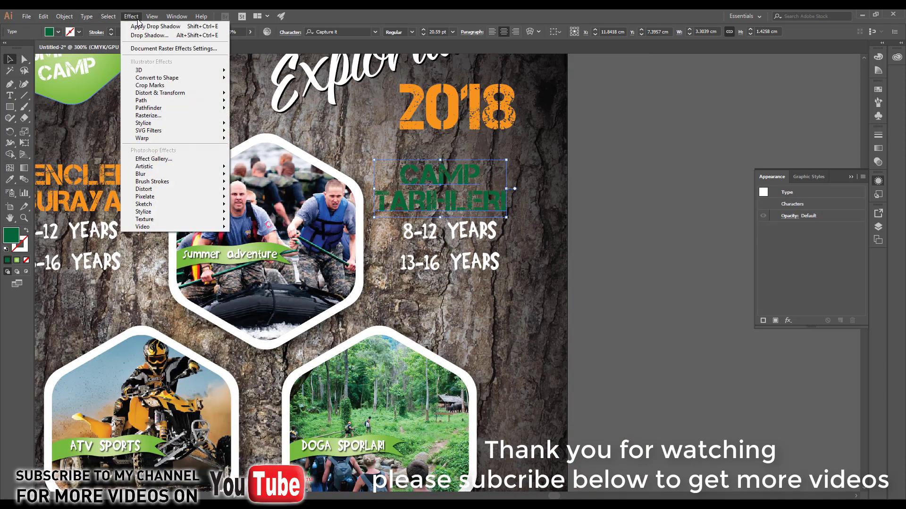
pyautogui.click(141, 27)
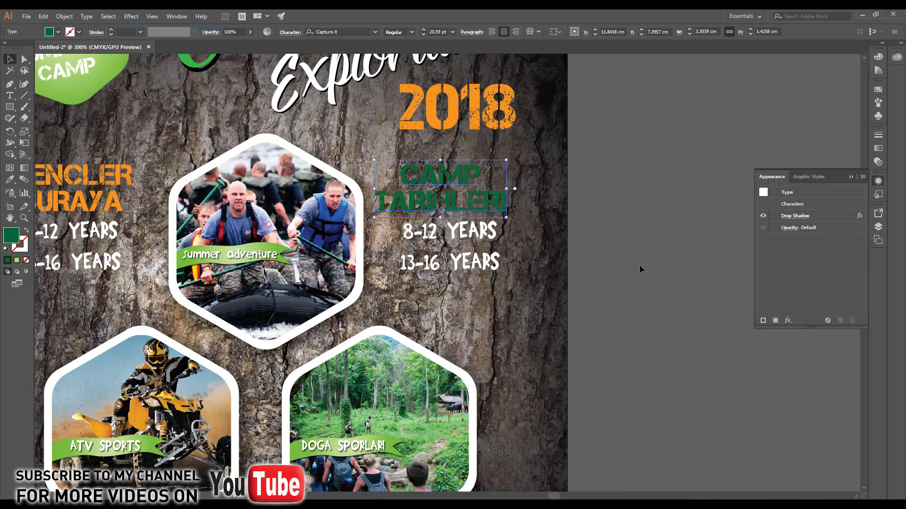
pyautogui.click(51, 31)
pyautogui.click(24, 54)
pyautogui.click(676, 277)
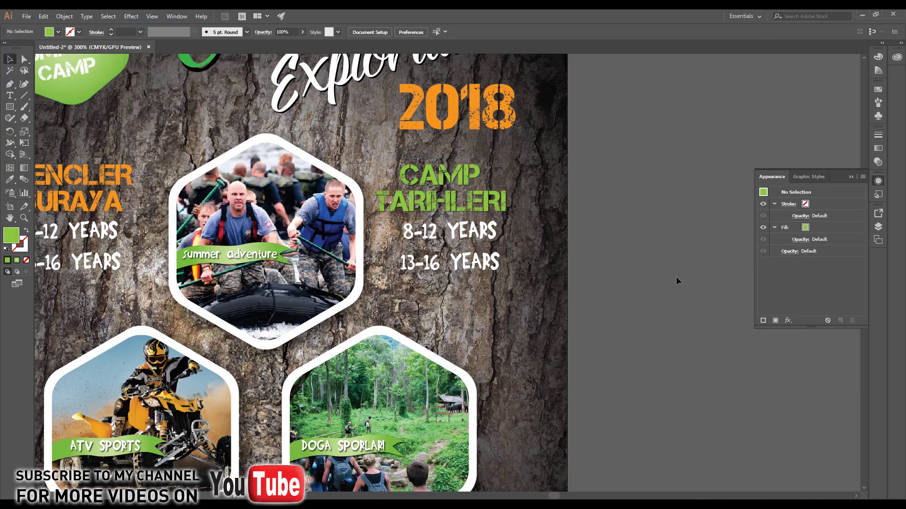
# Step: Replace the duplicated age-group text under CAMP TARIHLERI with "23th july 2019" and "30th july 2019" on two lines
pyautogui.moveTo(427, 284); pyautogui.dragTo(514, 275)
pyautogui.press('t')
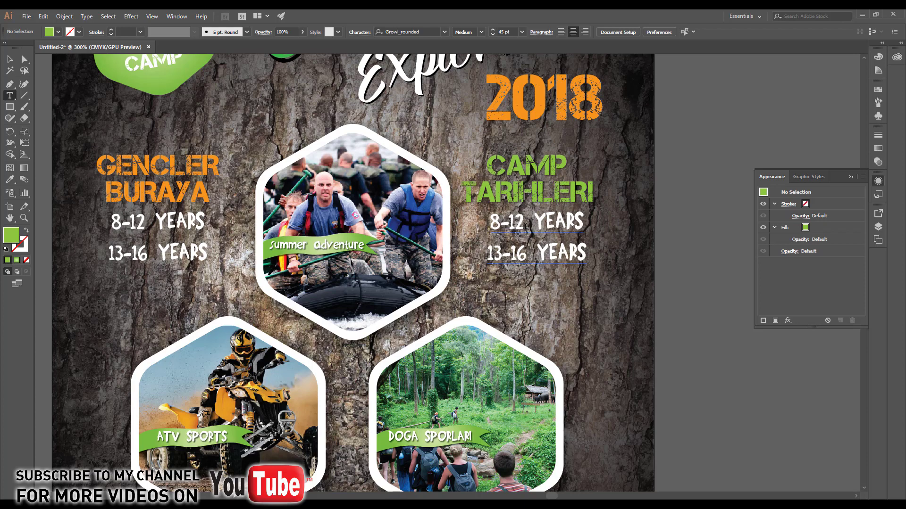
pyautogui.click(525, 227)
pyautogui.hotkey('ctrl', 'a')
pyautogui.write('23 T')
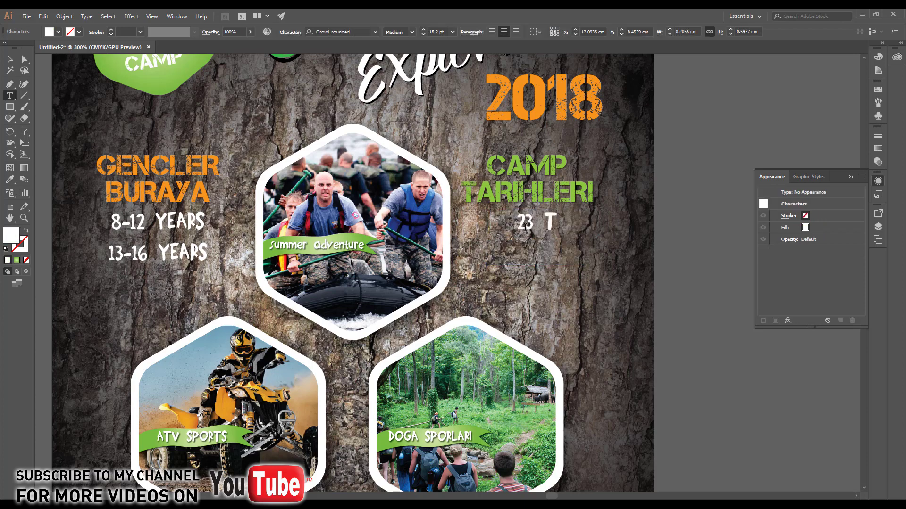
pyautogui.write('H')
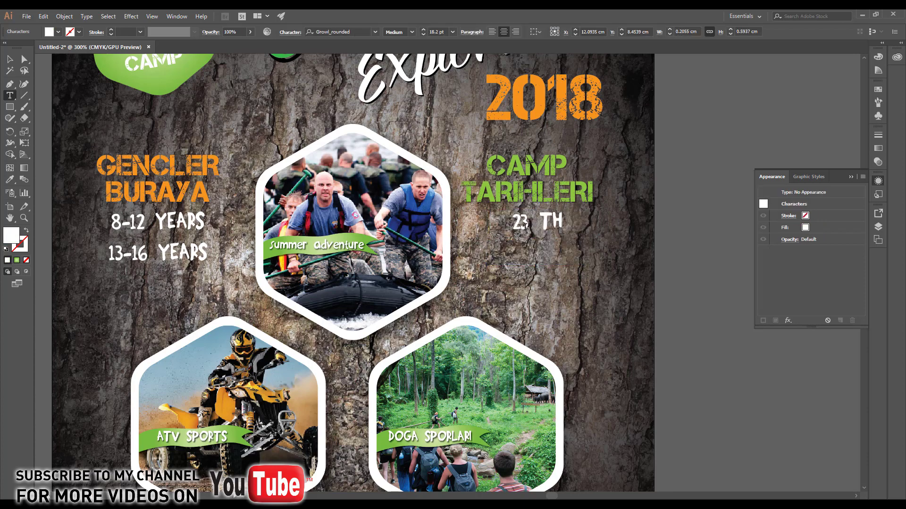
pyautogui.press('BackSpace')
pyautogui.press('BackSpace')
pyautogui.press('BackSpace')
pyautogui.write('th')
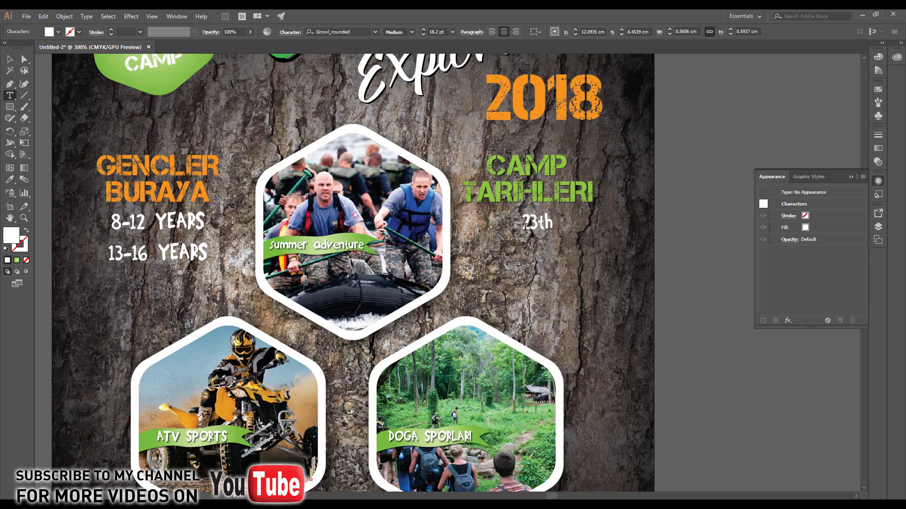
pyautogui.write(' july 2019')
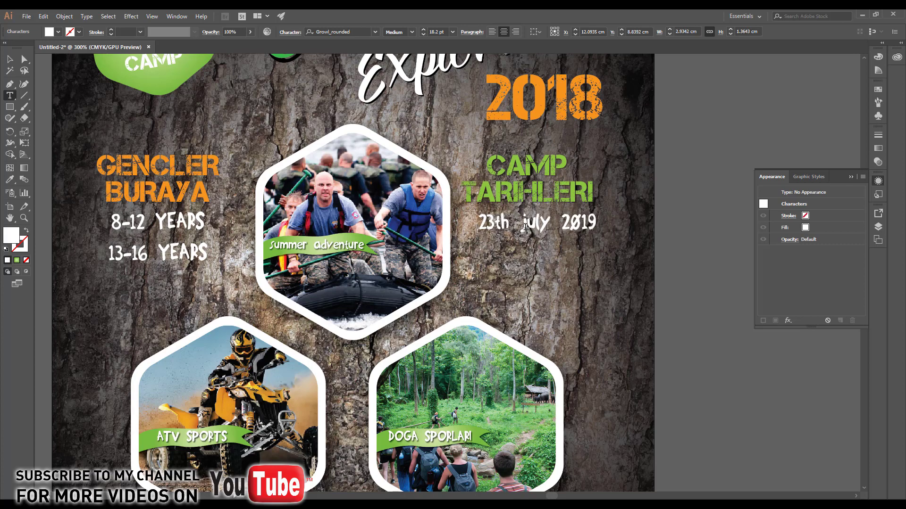
pyautogui.press('Return')
pyautogui.write('30th july ')
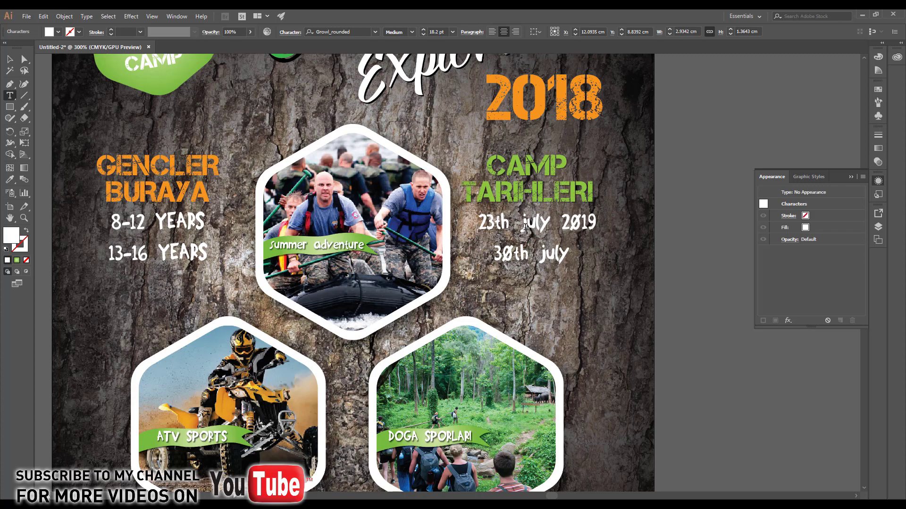
pyautogui.write('2019')
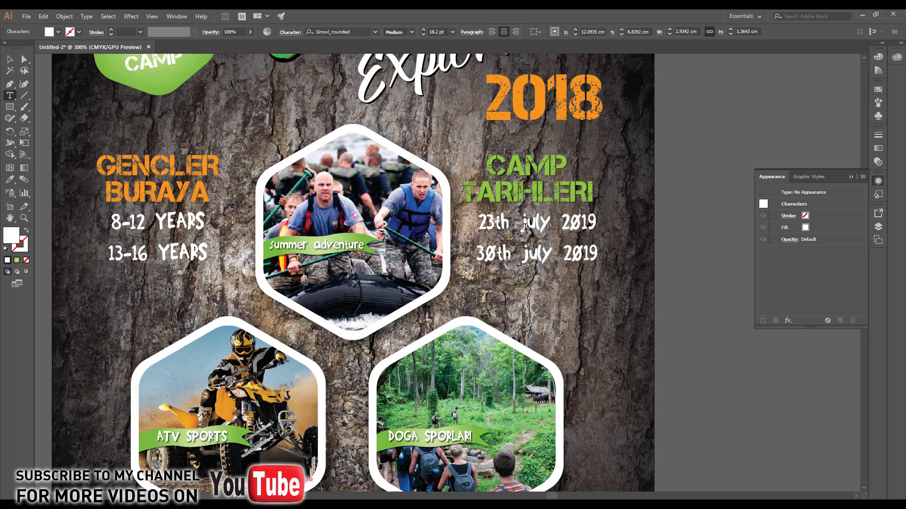
# Step: Make the "th" in both July 2019 dates superscript and deselect the text
pyautogui.moveTo(496, 256); pyautogui.dragTo(509, 255)
pyautogui.click(290, 32)
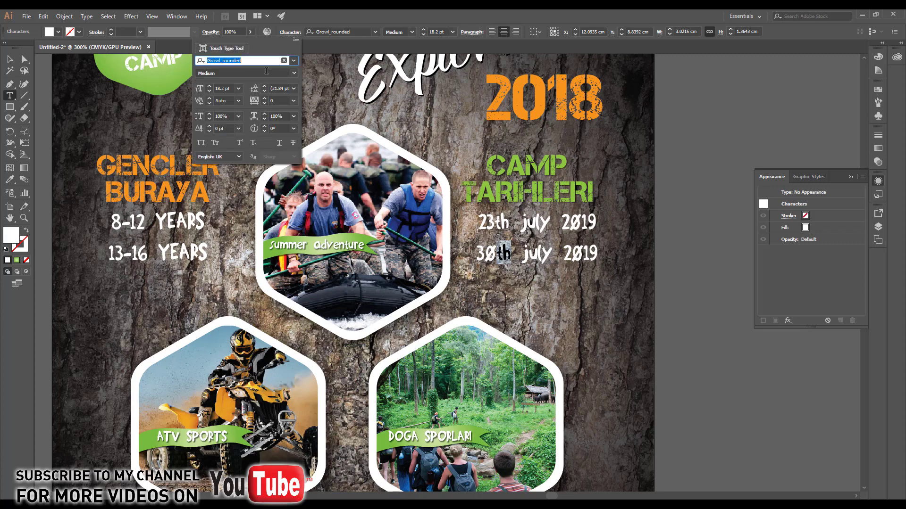
pyautogui.click(240, 143)
pyautogui.moveTo(509, 222); pyautogui.dragTo(494, 223)
pyautogui.click(285, 32)
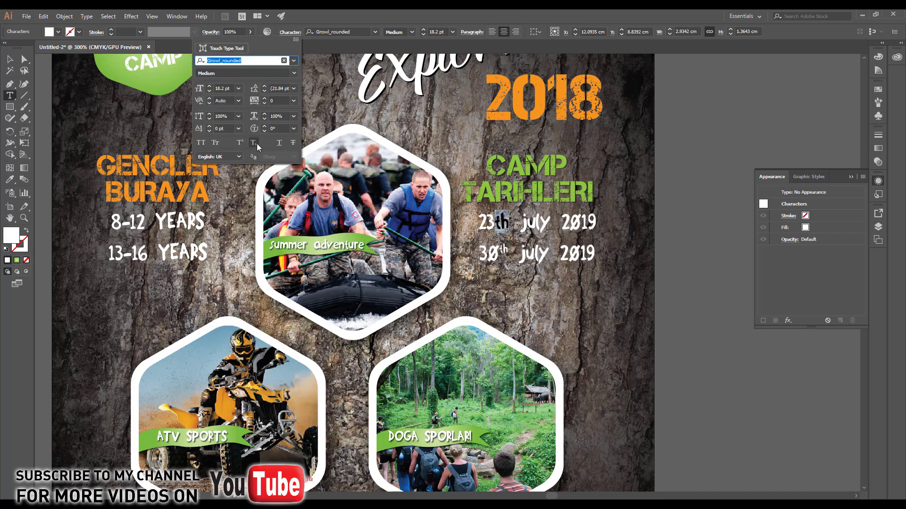
pyautogui.click(241, 142)
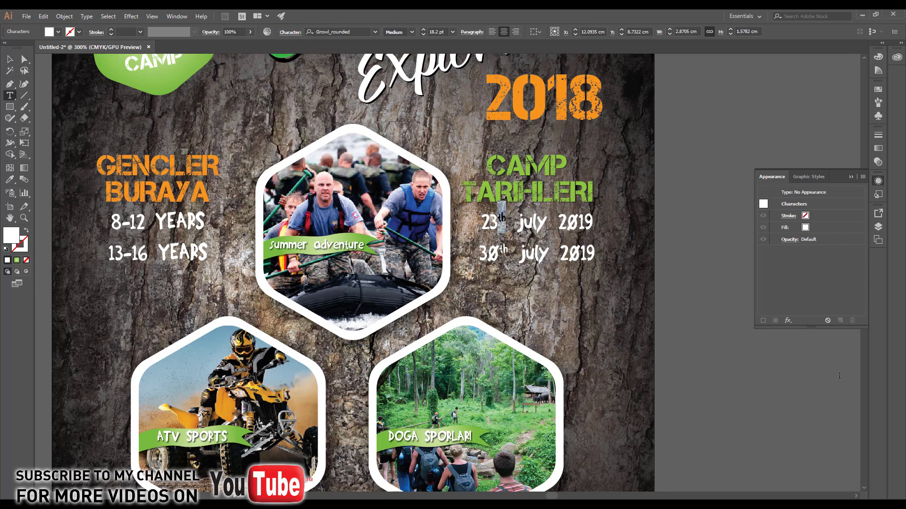
pyautogui.click(9, 59)
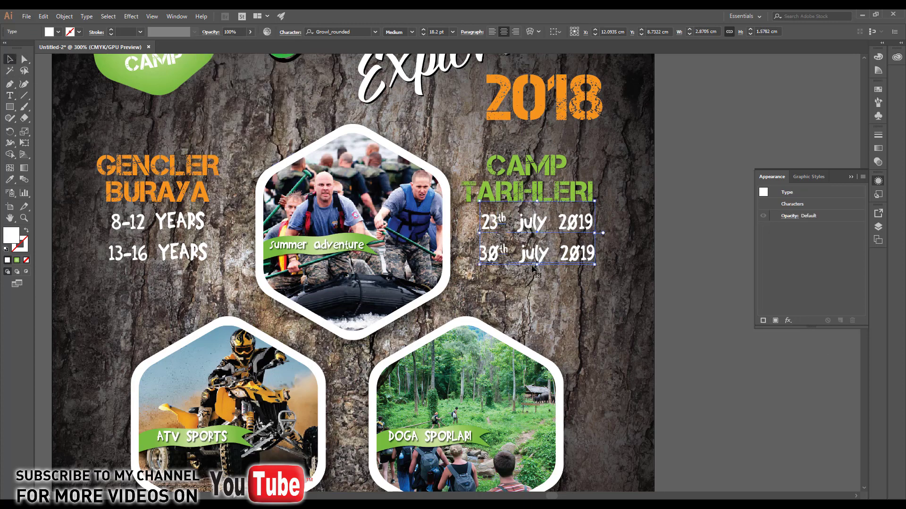
pyautogui.click(596, 298)
# Step: Apply the last-used drop shadow to the GENCLER BURAYA heading
pyautogui.hotkey('ctrl', '-')
pyautogui.click(261, 188)
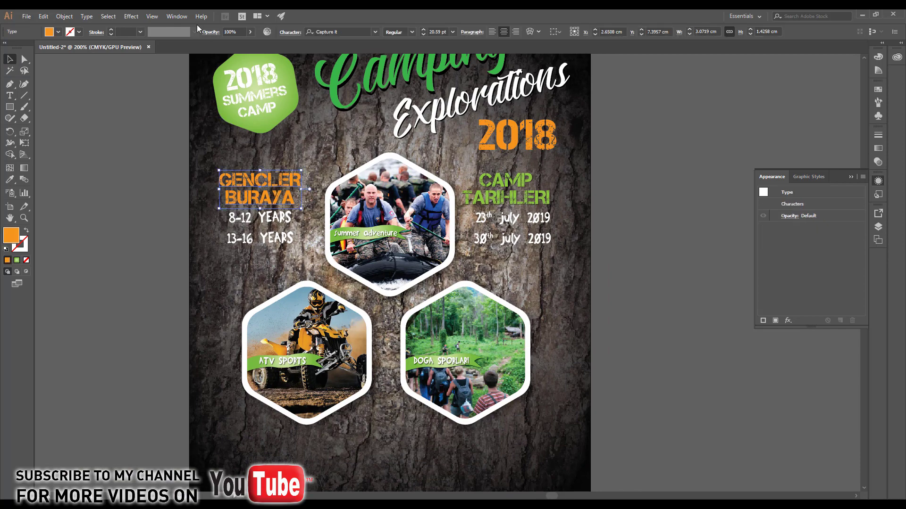
pyautogui.click(130, 17)
pyautogui.click(141, 26)
pyautogui.click(141, 196)
# Step: Move the three photo hexagons and both side text blocks together straight up by about 0.28 cm
pyautogui.moveTo(400, 304); pyautogui.dragTo(336, 230)
pyautogui.moveTo(432, 326); pyautogui.dragTo(430, 309)
pyautogui.hotkey('ctrl', '-')
pyautogui.moveTo(476, 339); pyautogui.dragTo(255, 157)
pyautogui.moveTo(359, 169); pyautogui.dragTo(359, 163)
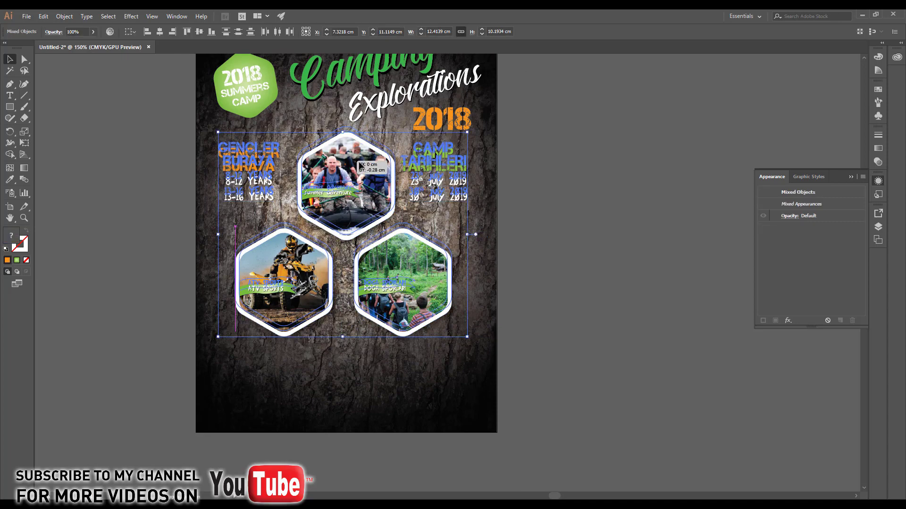
pyautogui.moveTo(387, 131); pyautogui.dragTo(369, 169)
pyautogui.click(574, 293)
# Step: Duplicate the orange 2018 heading text into the empty lower-right area of the flyer
pyautogui.moveTo(444, 354); pyautogui.dragTo(382, 343)
pyautogui.scroll(1, 419, 266)
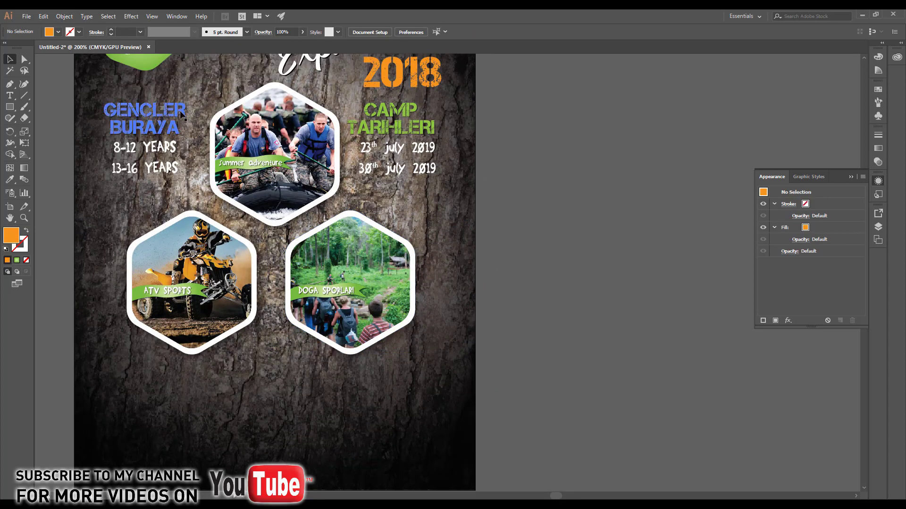
pyautogui.moveTo(418, 74); pyautogui.dragTo(448, 419)
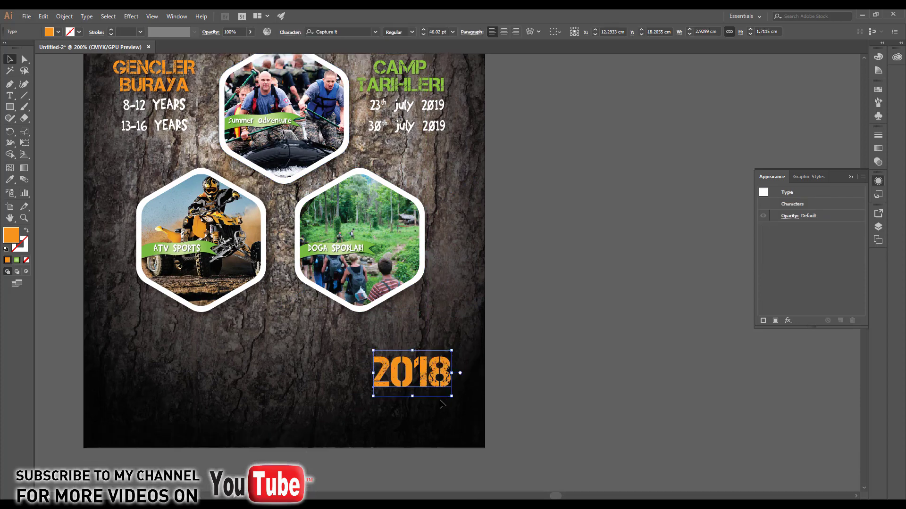
# Step: Replace the duplicated 2018 text with "MONT", "CAMP" and "2019" on three lines
pyautogui.press('t')
pyautogui.doubleClick(404, 382)
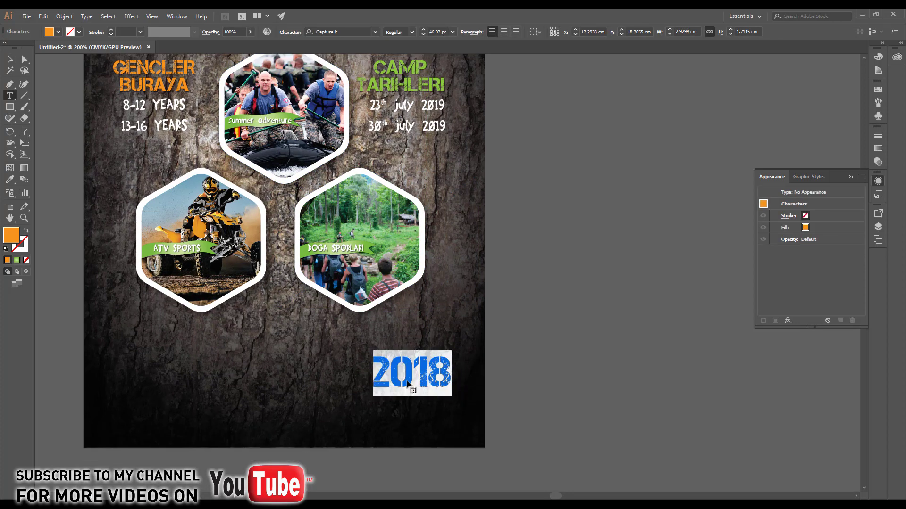
pyautogui.write('MON')
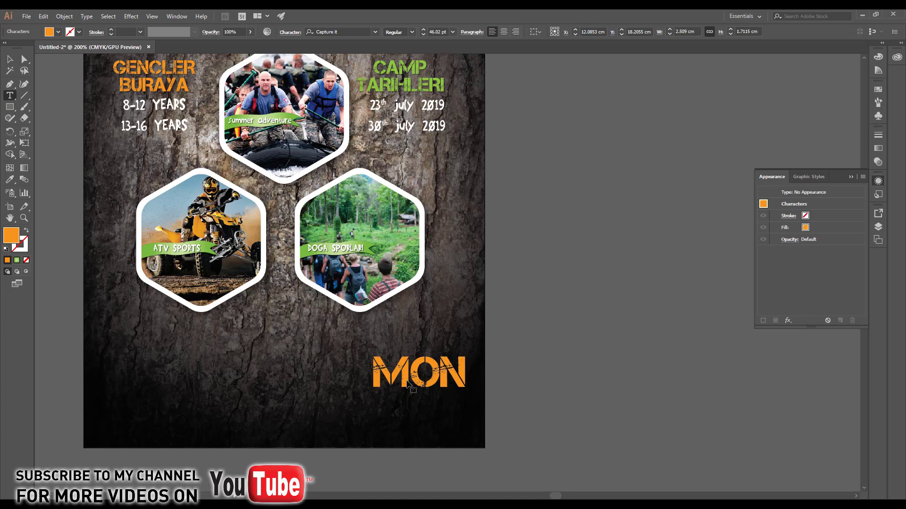
pyautogui.write('T')
pyautogui.press('Return')
pyautogui.write('CAMP')
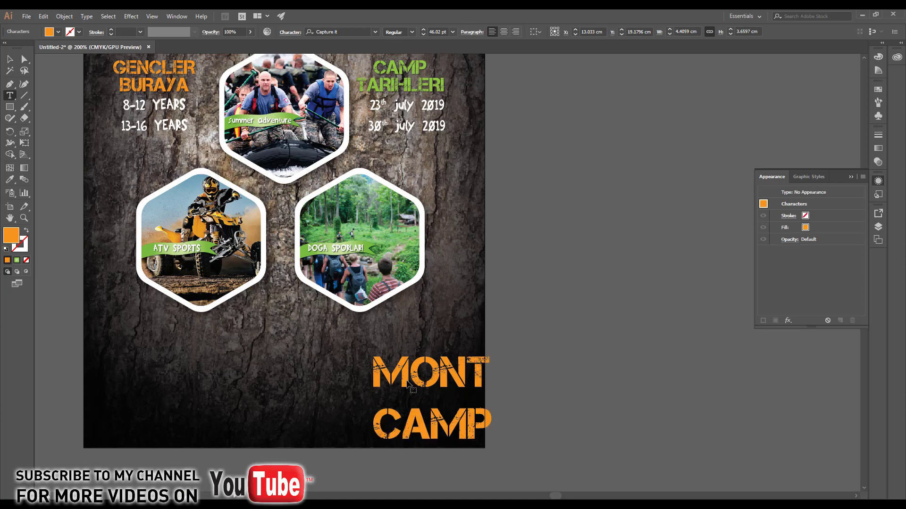
pyautogui.press('Return')
pyautogui.write('2019')
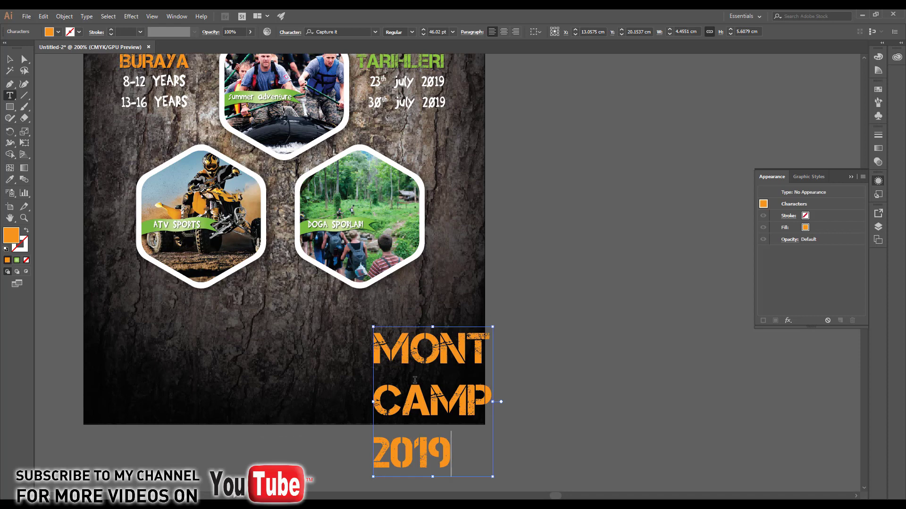
# Step: Center-align the MONT CAMP 2019 text and tighten its leading to 37 pt
pyautogui.hotkey('ctrl', 'a')
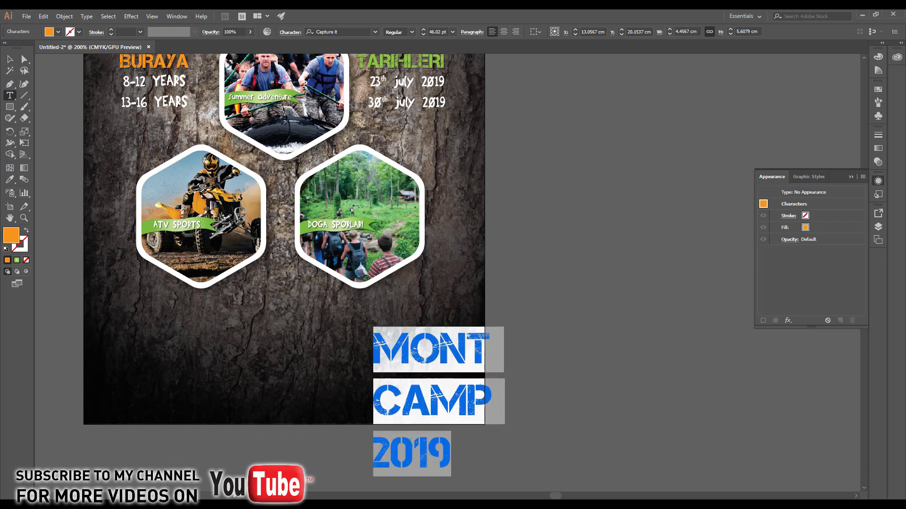
pyautogui.click(504, 32)
pyautogui.click(9, 59)
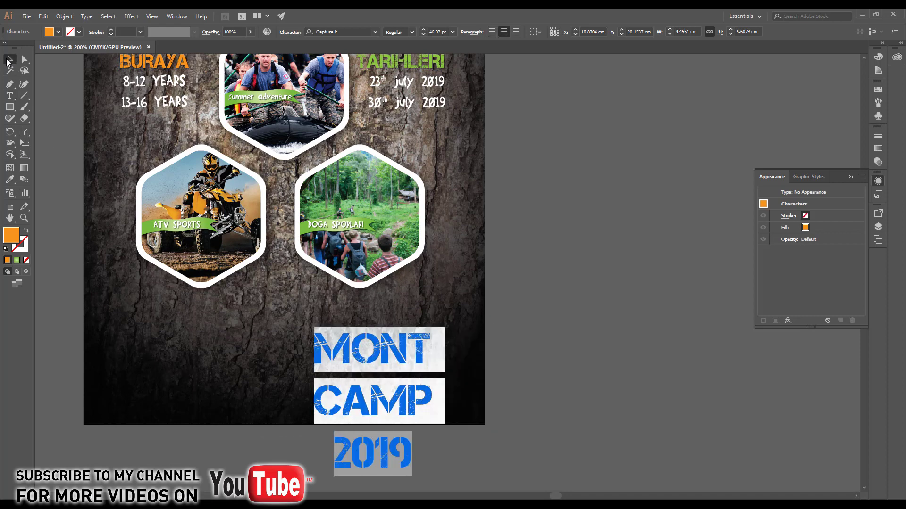
pyautogui.click(290, 32)
pyautogui.click(263, 90)
pyautogui.click(263, 90)
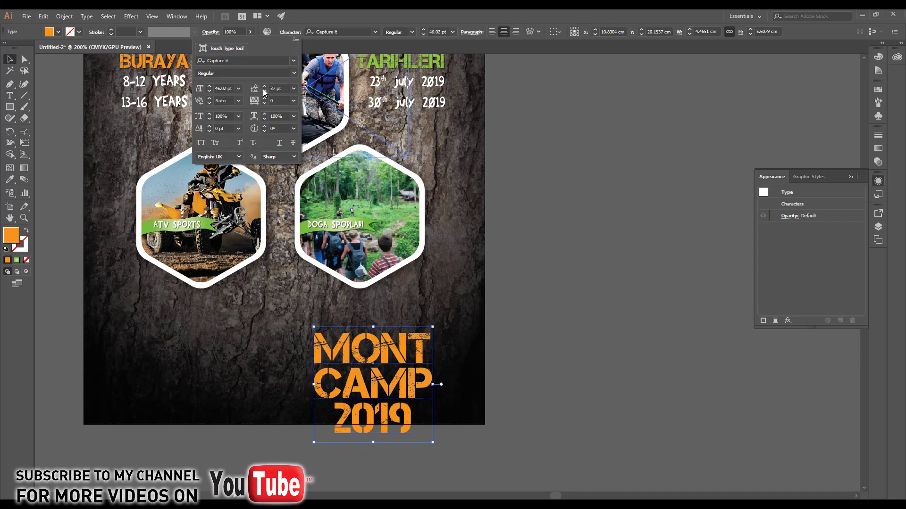
# Step: Scale the MONT CAMP 2019 text down to well under half size, place it near the flyer's lower-right corner and deselect it
pyautogui.click(432, 443)
pyautogui.moveTo(433, 442); pyautogui.dragTo(398, 437)
pyautogui.moveTo(381, 378); pyautogui.dragTo(439, 366)
pyautogui.click(448, 248)
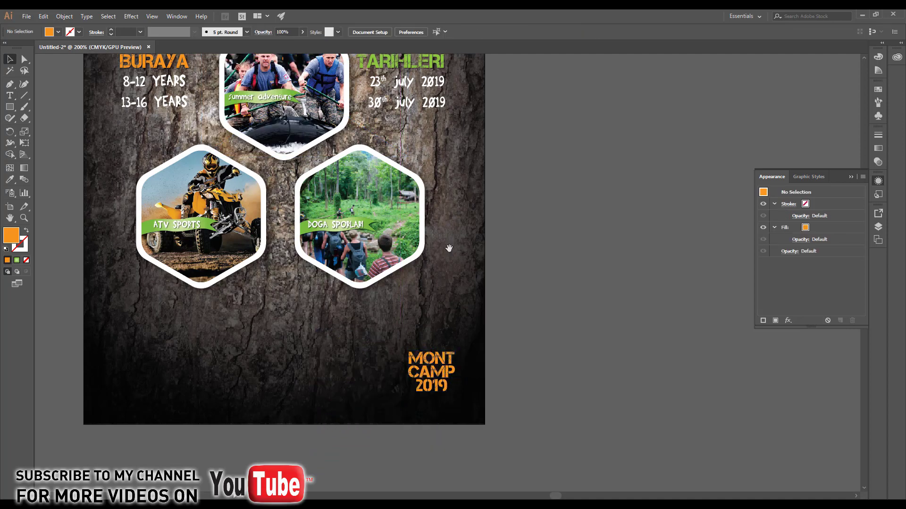
# Step: Change the year in the orange heading under Explorations to 2019 and deselect the text
pyautogui.moveTo(447, 73); pyautogui.dragTo(449, 158)
pyautogui.press('t')
pyautogui.moveTo(453, 95); pyautogui.dragTo(432, 94)
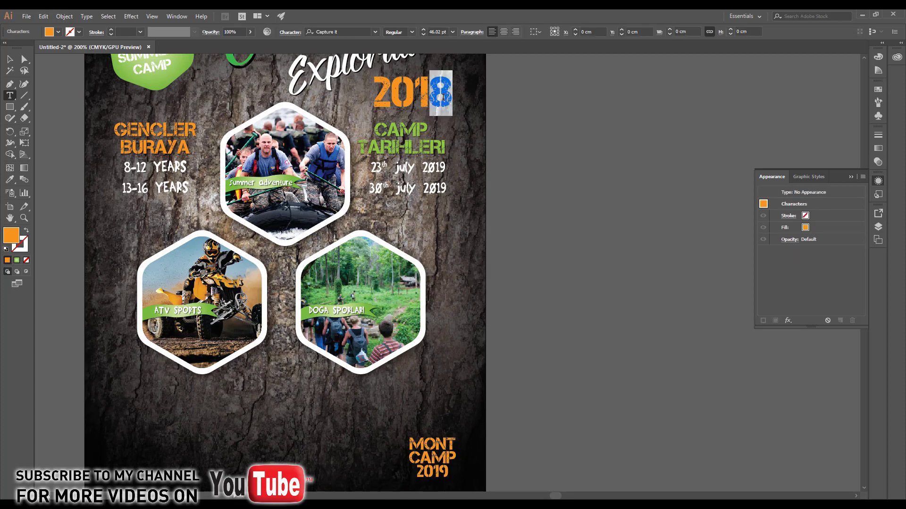
pyautogui.write('9')
pyautogui.click(10, 60)
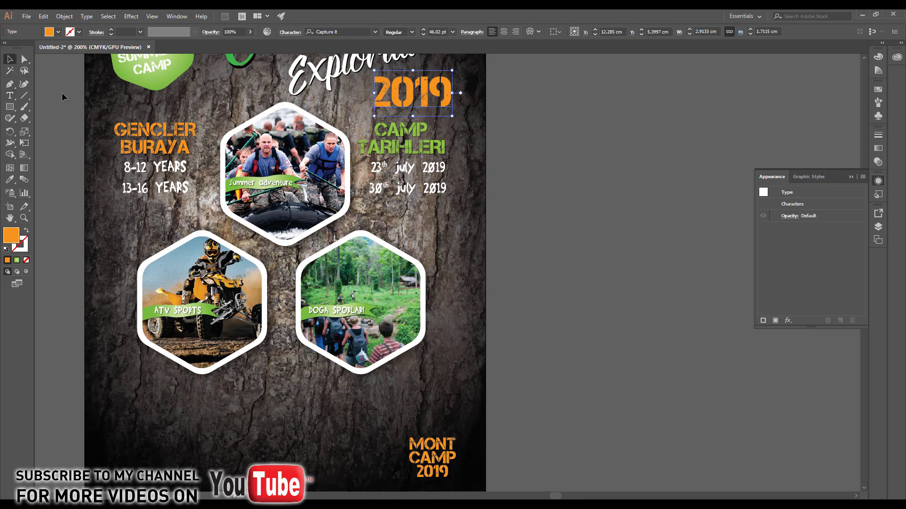
pyautogui.click(64, 97)
# Step: Duplicate the white age-group text into the flyer's lower-left area, level with MONT CAMP 2019
pyautogui.moveTo(296, 332); pyautogui.dragTo(327, 287)
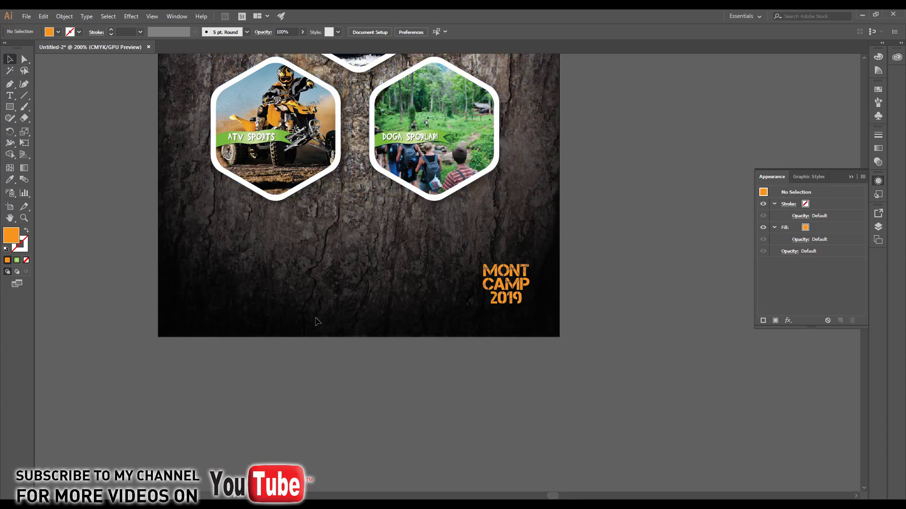
pyautogui.moveTo(301, 157); pyautogui.dragTo(312, 250)
pyautogui.moveTo(238, 93); pyautogui.dragTo(234, 375)
pyautogui.press('t')
pyautogui.click(234, 374)
pyautogui.hotkey('ctrl', 'a')
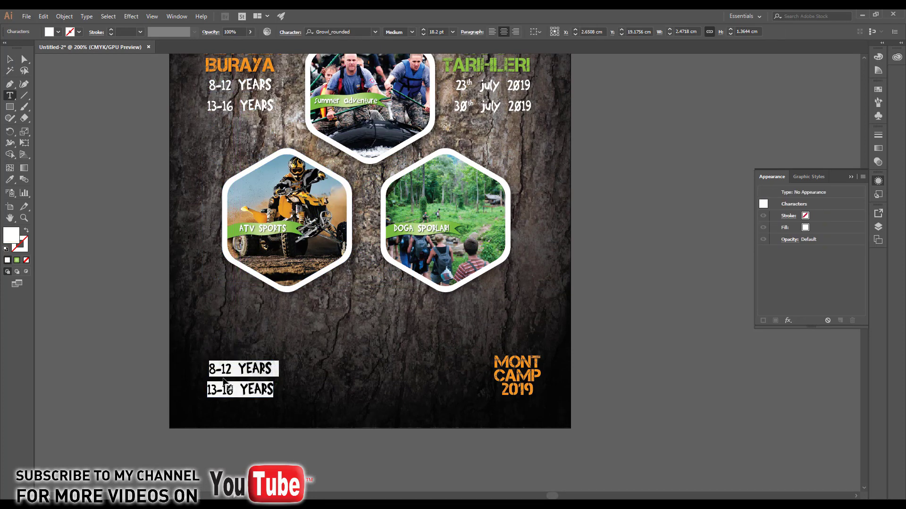
pyautogui.write('info@')
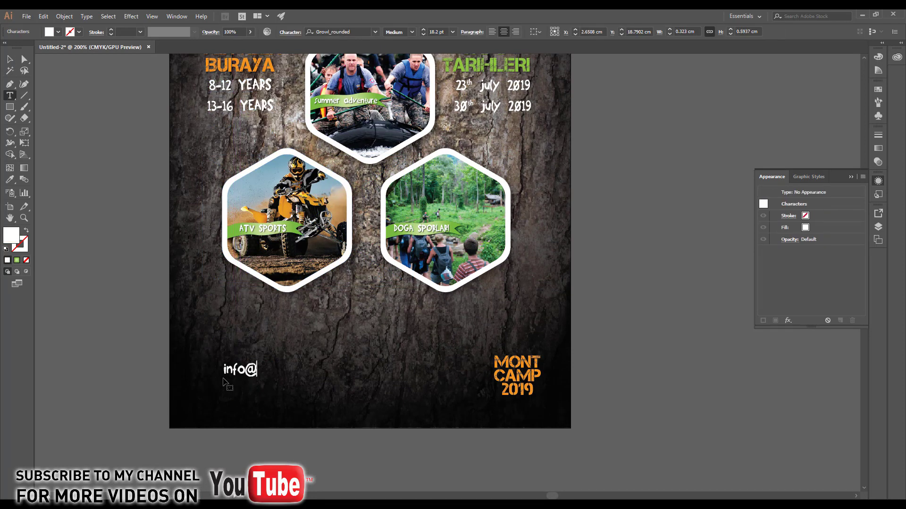
pyautogui.write('o')
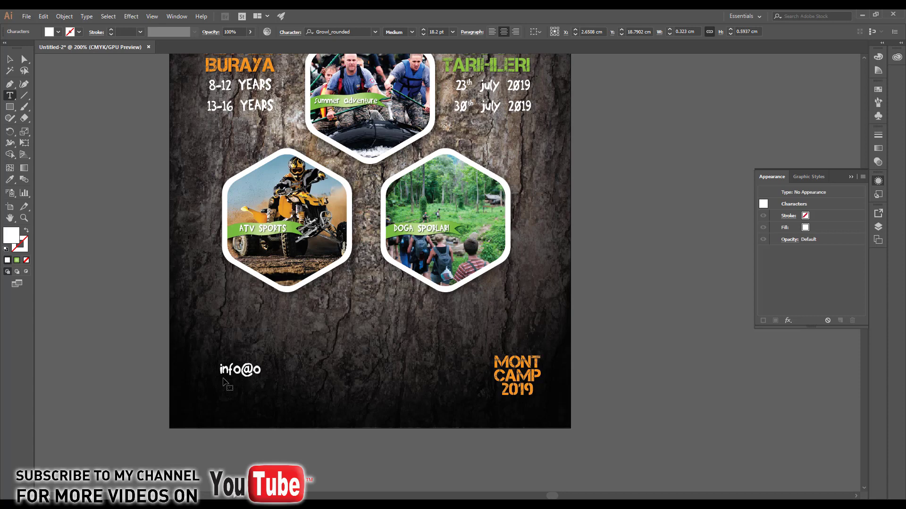
pyautogui.press('BackSpace')
pyautogui.write('yourmail.com')
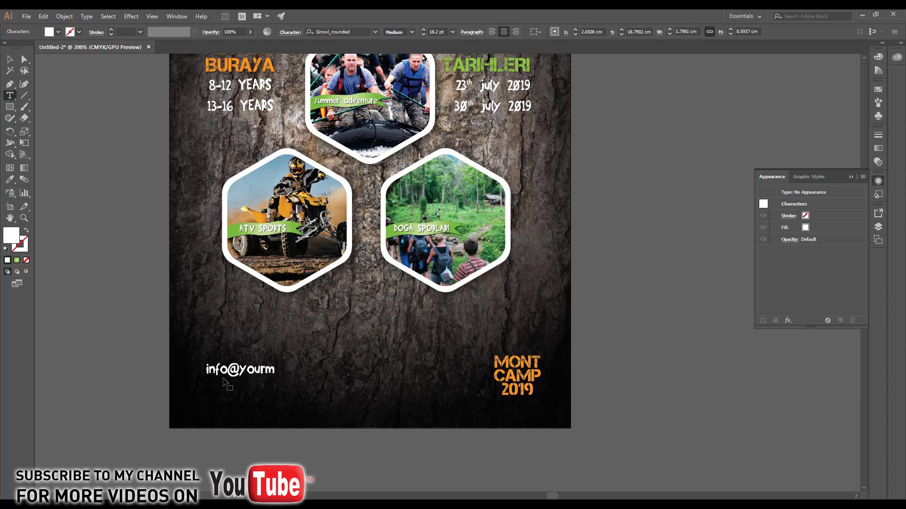
pyautogui.press('Return')
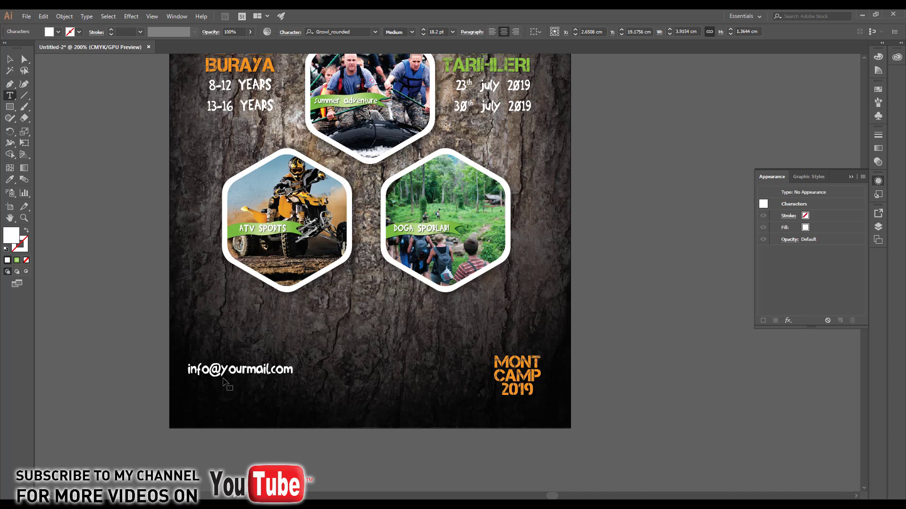
pyautogui.write('www.yourdomain.')
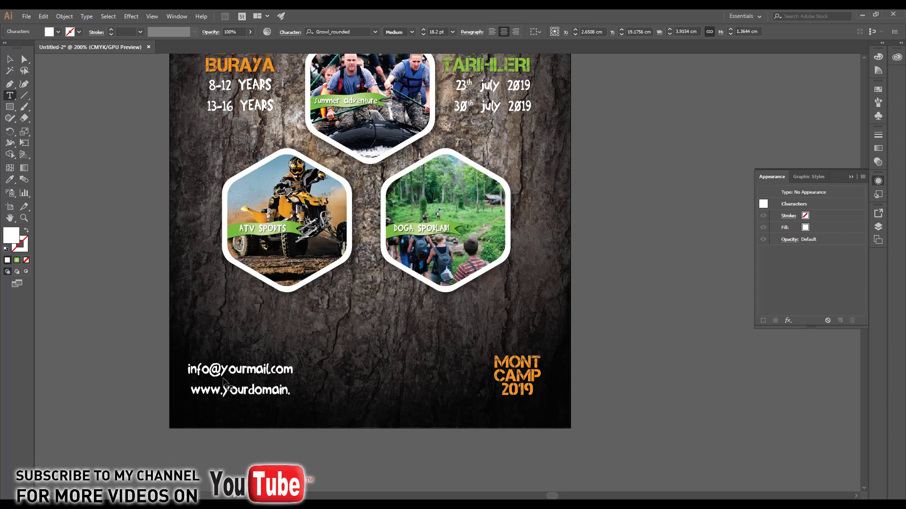
pyautogui.write('com')
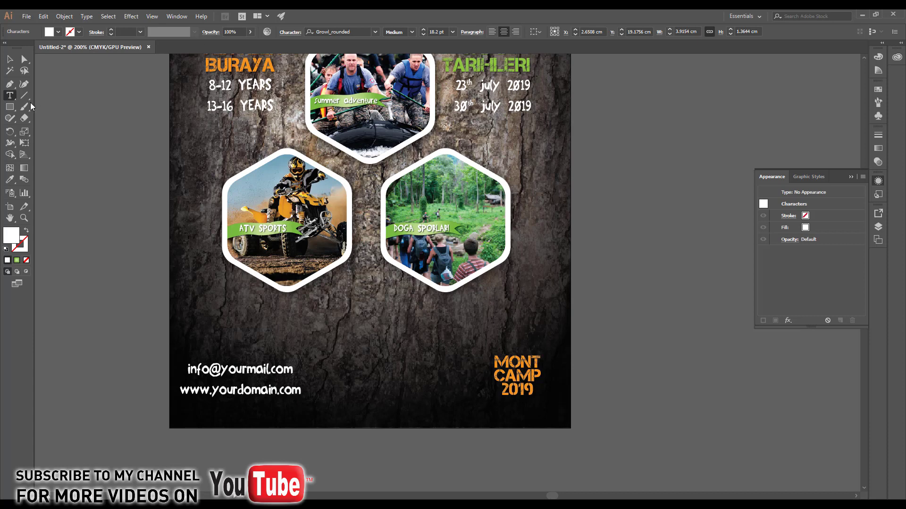
pyautogui.click(9, 59)
pyautogui.click(72, 185)
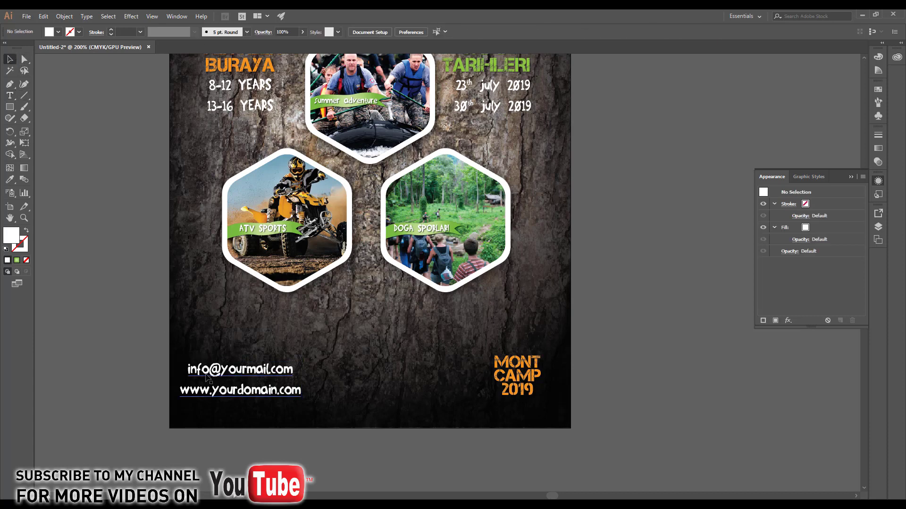
# Step: Duplicate the white contact text to the middle of the flyer, just below the two lower hexagons
pyautogui.moveTo(222, 374); pyautogui.dragTo(185, 279)
pyautogui.click(214, 346)
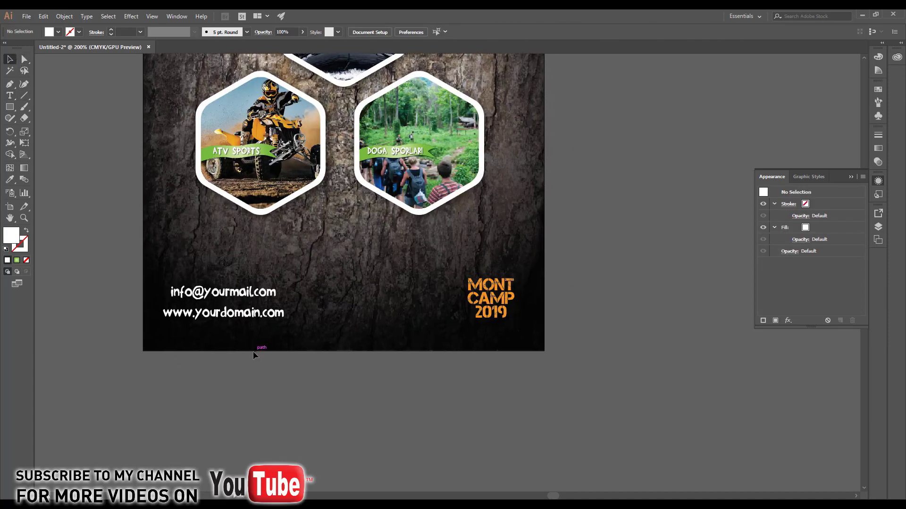
pyautogui.moveTo(237, 304); pyautogui.dragTo(363, 230)
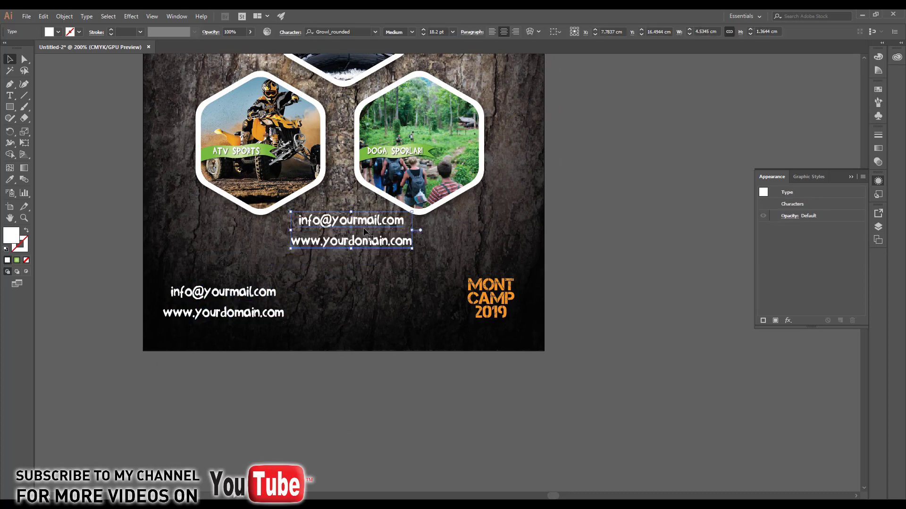
# Step: Replace the duplicated contact text with "Elegenceli Maceralar" and "Yasam Becerileri" on two lines
pyautogui.press('t')
pyautogui.click(346, 232)
pyautogui.hotkey('ctrl', 'a')
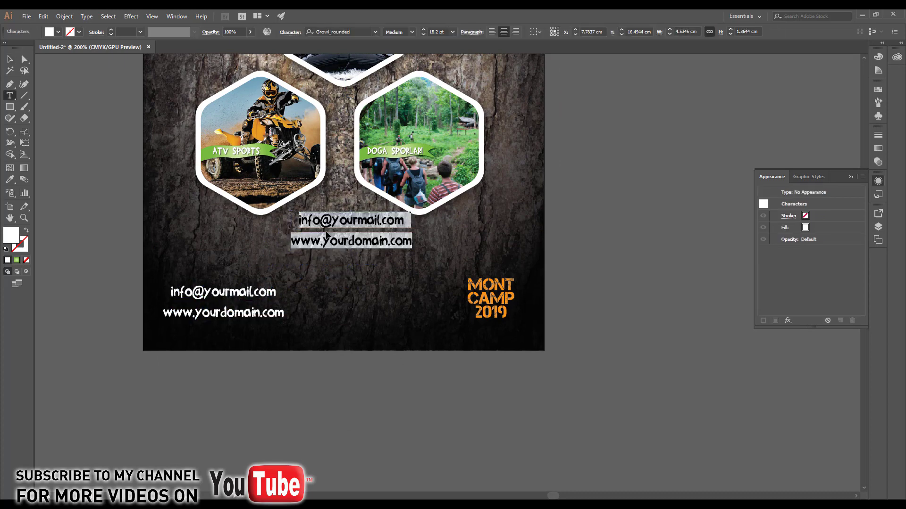
pyautogui.press('BackSpace')
pyautogui.write('Elega')
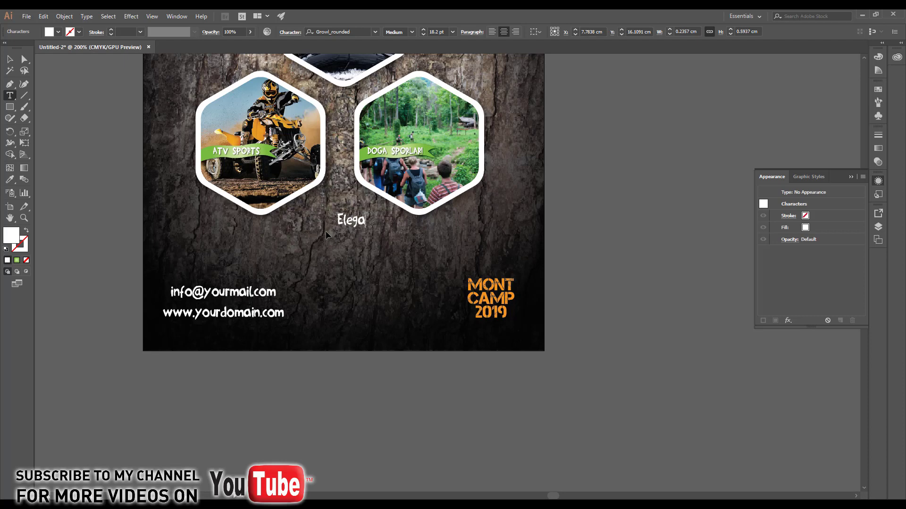
pyautogui.press('BackSpace')
pyautogui.write('enceli Macer')
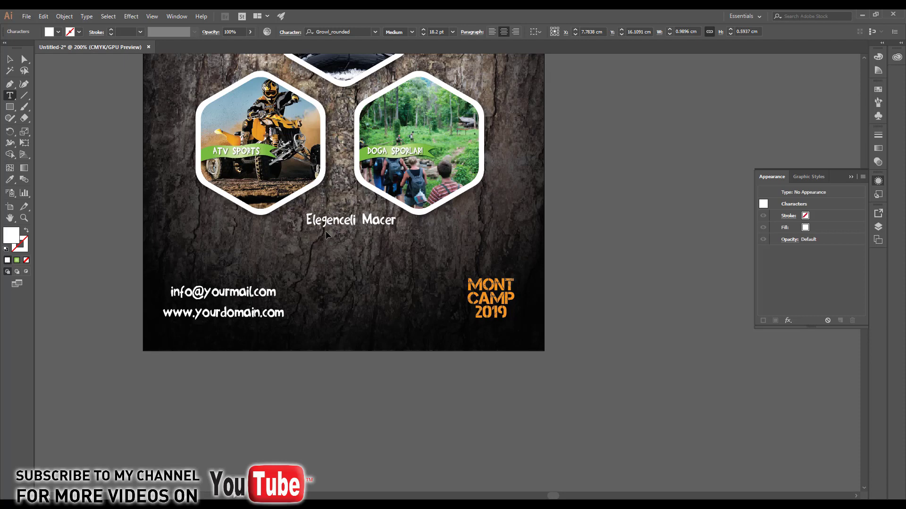
pyautogui.write('alar ')
pyautogui.write('Y')
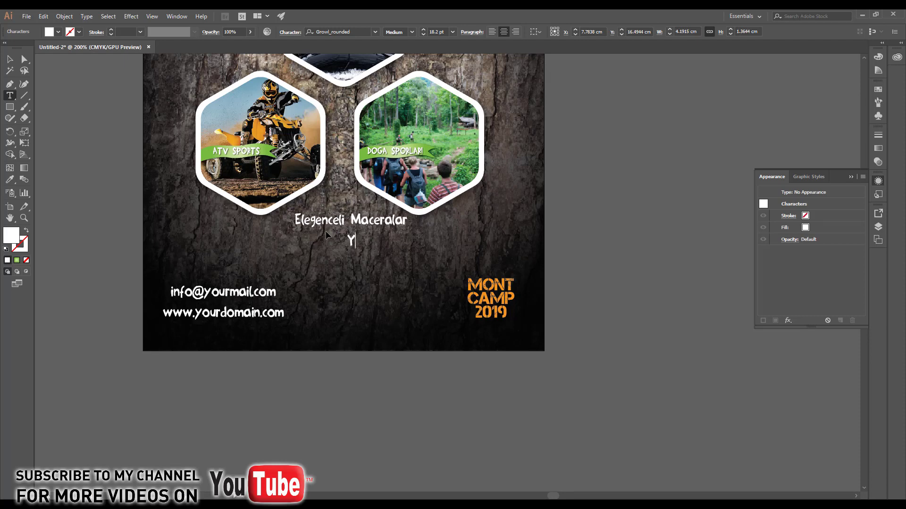
pyautogui.write('asam Becerileri')
# Step: Add the lines "Takim Oyunlari", "Liderlik Ozellikleri" and "Iletisim Becerisi" below Yasam Becerileri
pyautogui.press('Return')
pyautogui.write('T')
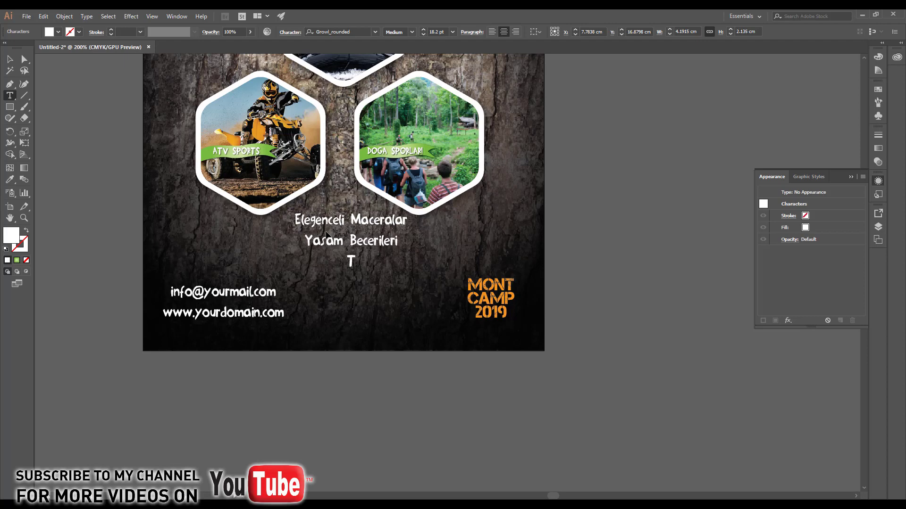
pyautogui.write('akim Oyu')
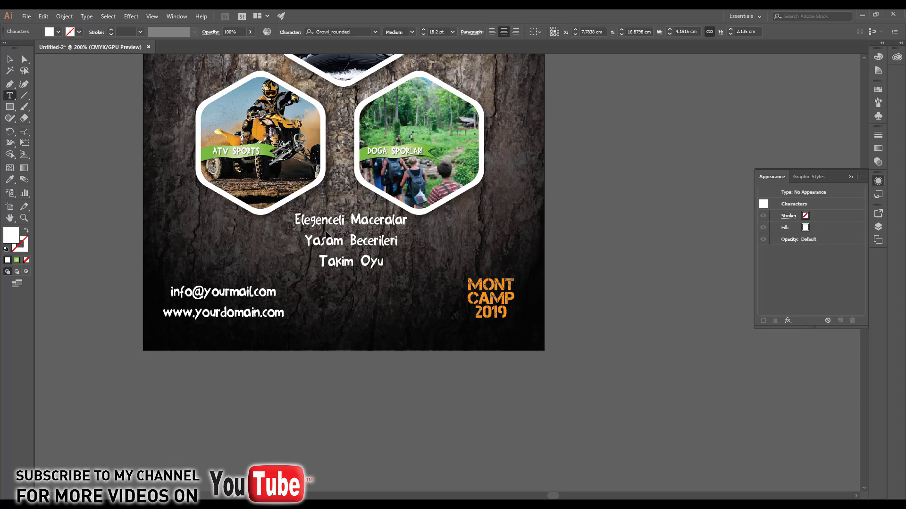
pyautogui.write('nlari ')
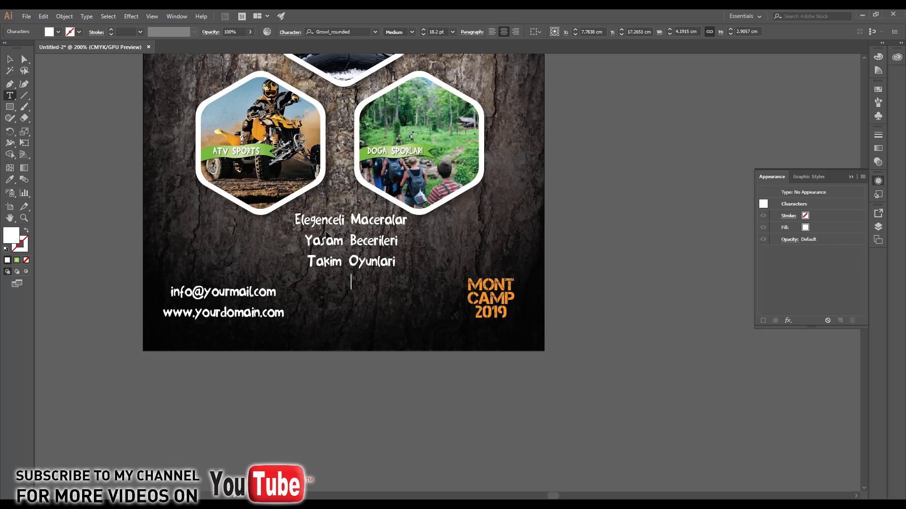
pyautogui.write('Liderlik')
pyautogui.write('Ozellik')
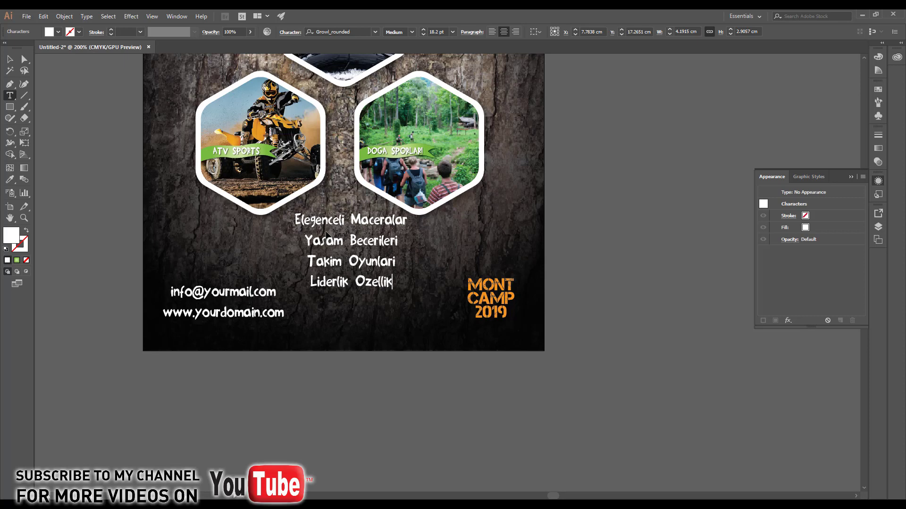
pyautogui.write('leri')
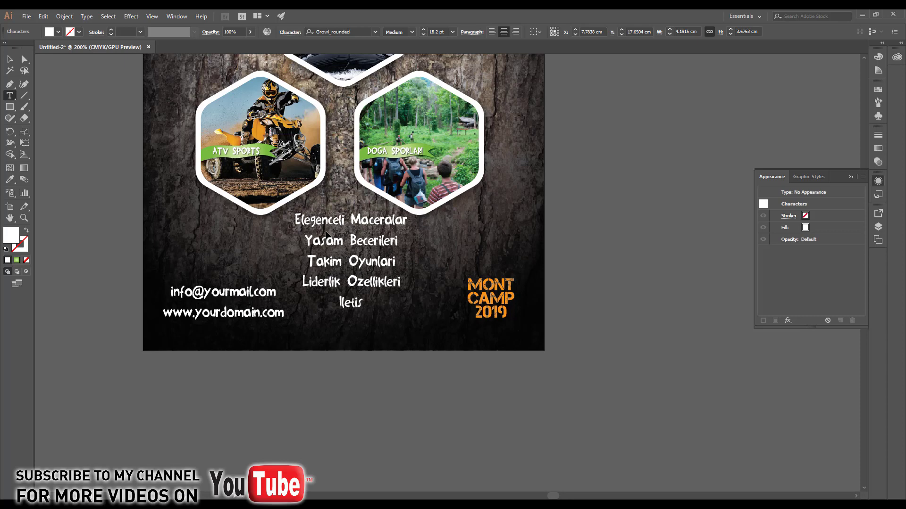
pyautogui.write('im Bec')
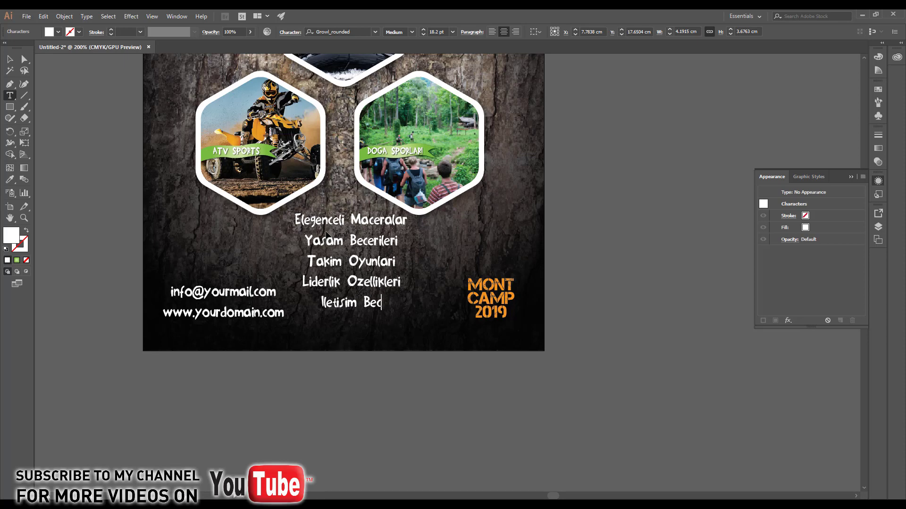
pyautogui.write('er')
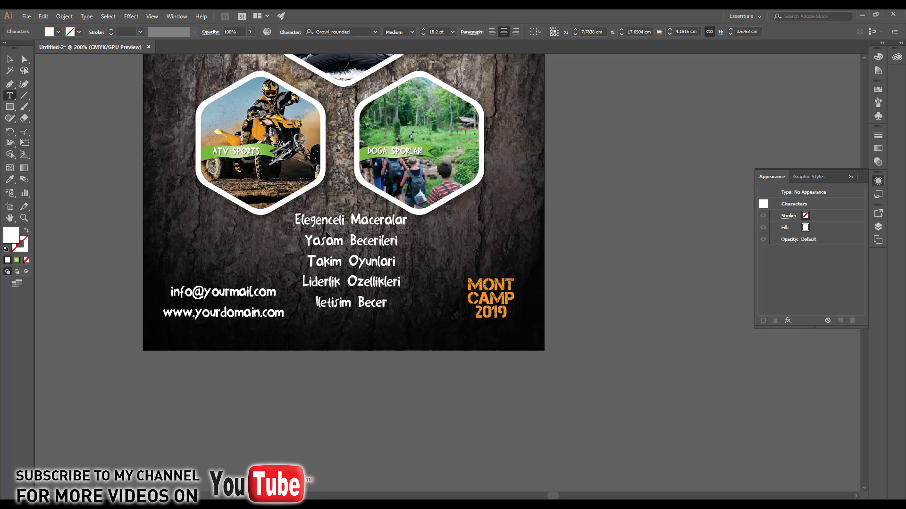
pyautogui.write('isi')
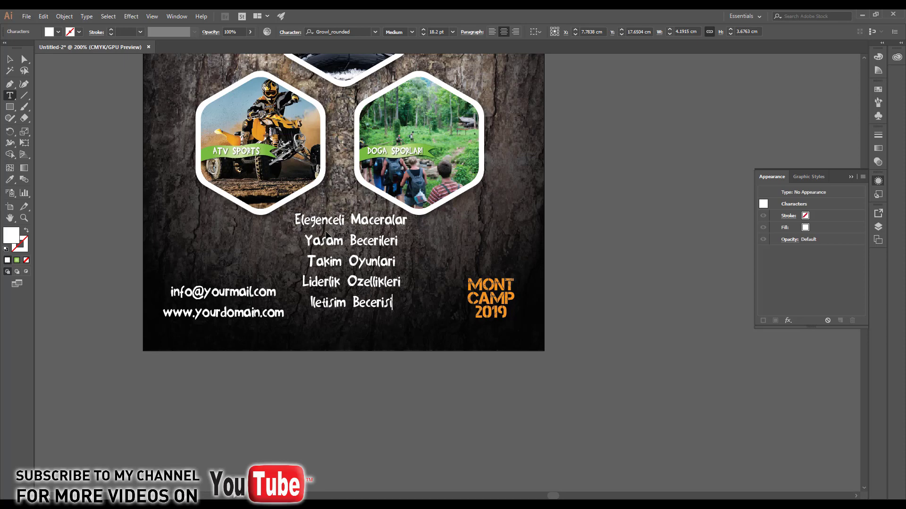
# Step: Reduce the line spacing of the five-line activity list and move the list slightly down toward the MONT CAMP 2019 text
pyautogui.press('Escape')
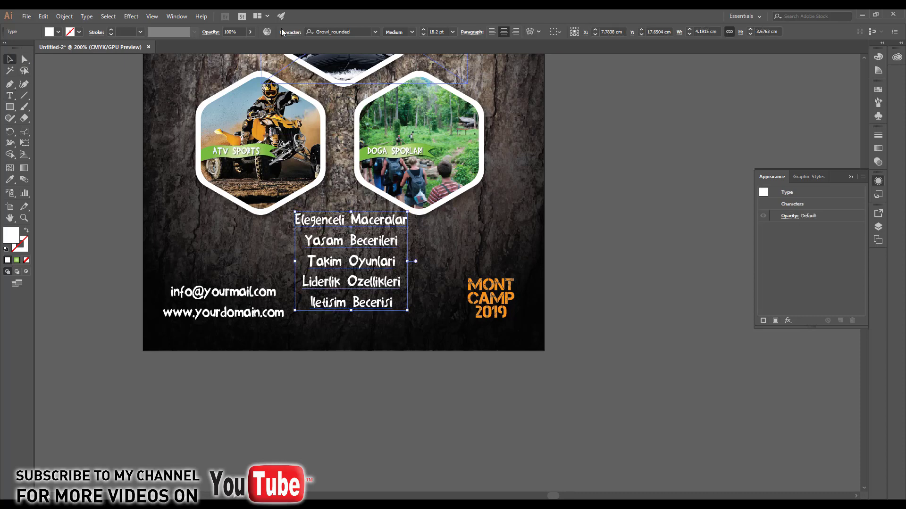
pyautogui.click(283, 32)
pyautogui.click(265, 91)
pyautogui.click(264, 91)
pyautogui.click(264, 91)
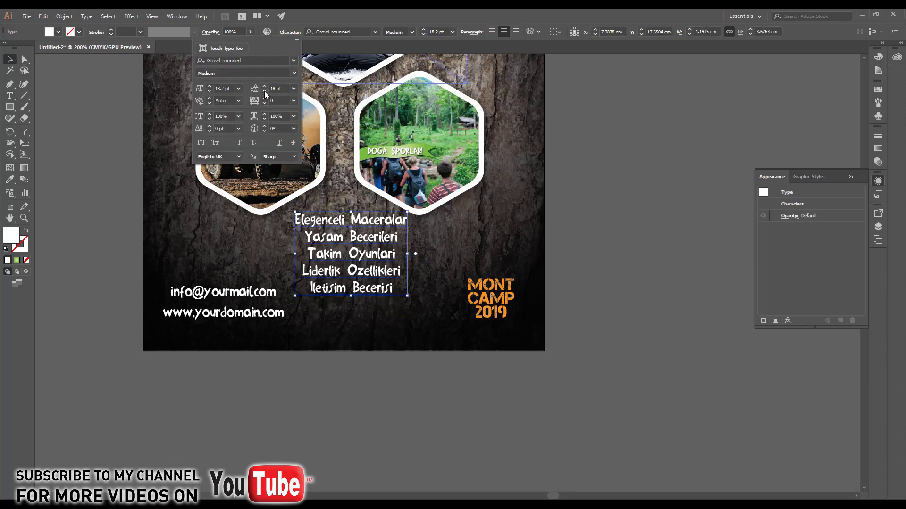
pyautogui.click(264, 91)
pyautogui.click(512, 390)
pyautogui.moveTo(382, 289); pyautogui.dragTo(403, 305)
pyautogui.click(599, 251)
pyautogui.scroll(-4, 541, 273)
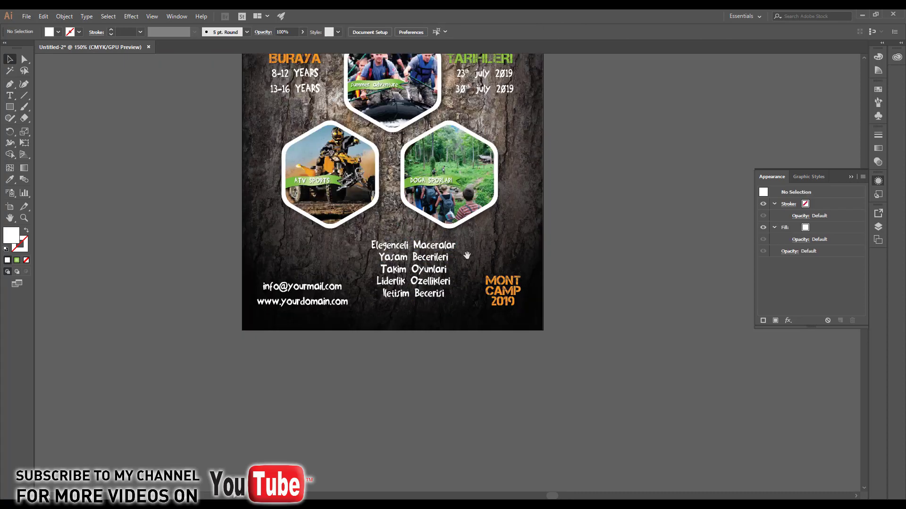
# Step: Move the DOGA SPORLARI hexagon slightly closer to the ATV SPORTS hexagon and group the two
pyautogui.scroll(1, 465, 290)
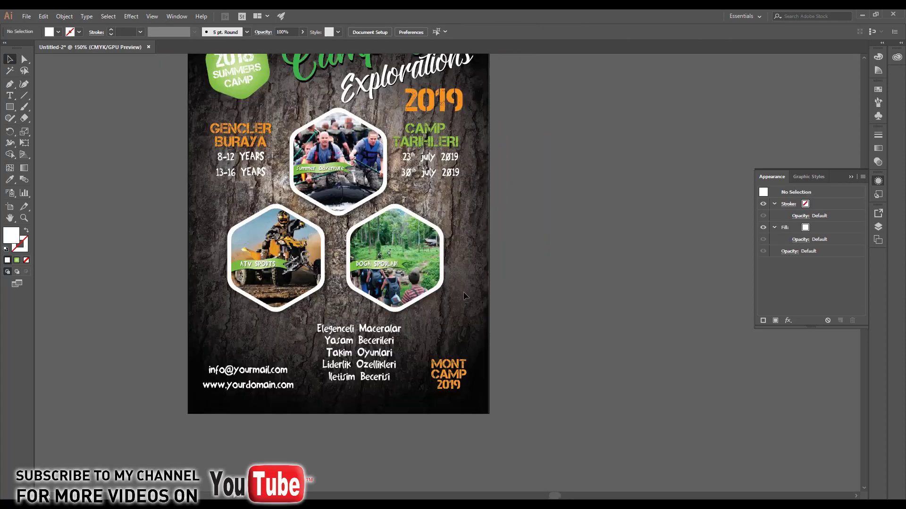
pyautogui.moveTo(402, 265); pyautogui.dragTo(394, 264)
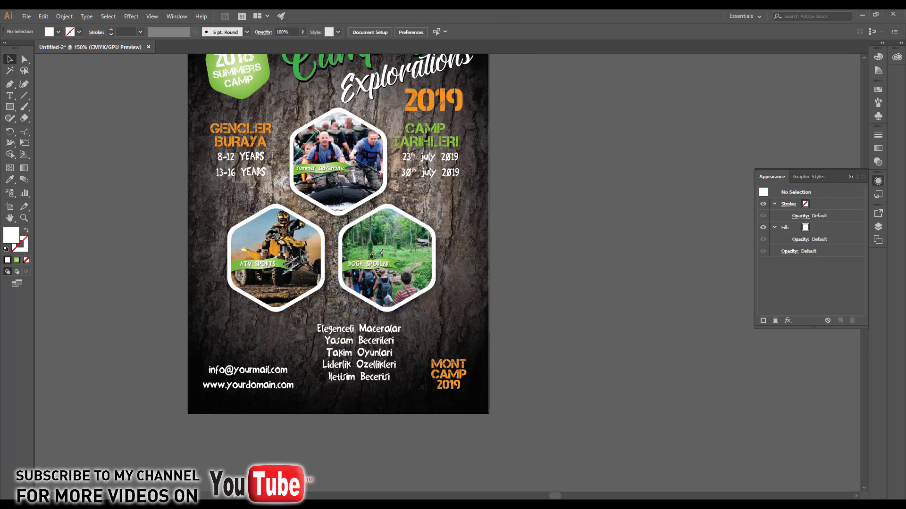
pyautogui.keyDown('shift'); pyautogui.click(301, 252); pyautogui.keyUp('shift')
pyautogui.click(65, 17)
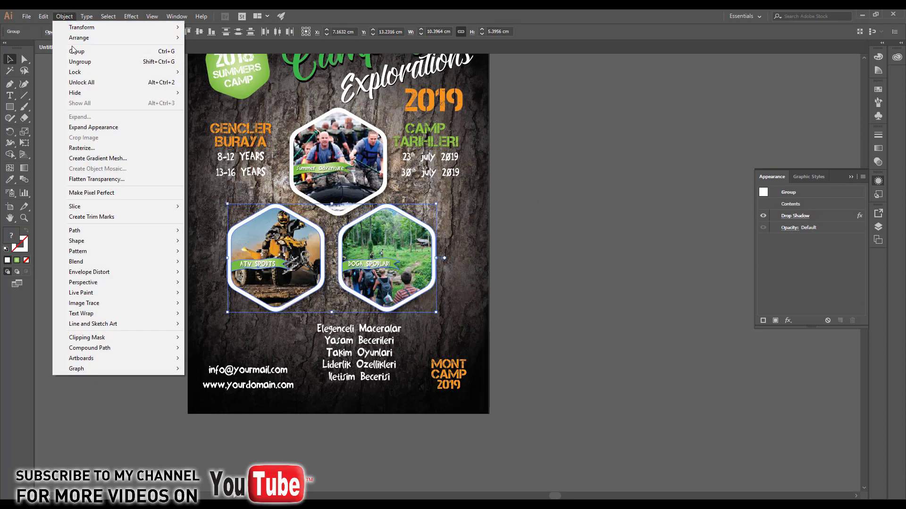
pyautogui.click(75, 52)
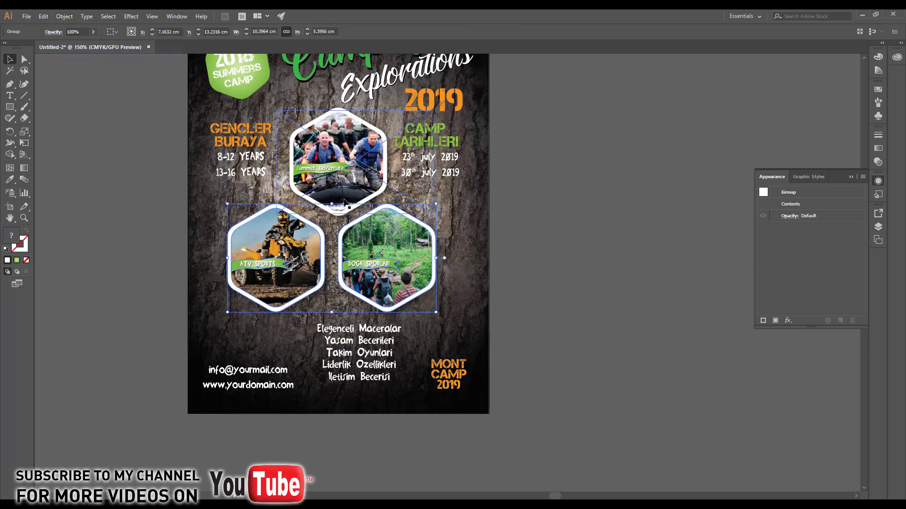
# Step: Center the grouped pair of lower hexagons horizontally on the artboard
pyautogui.click(116, 32)
pyautogui.click(122, 63)
pyautogui.click(143, 32)
pyautogui.click(160, 85)
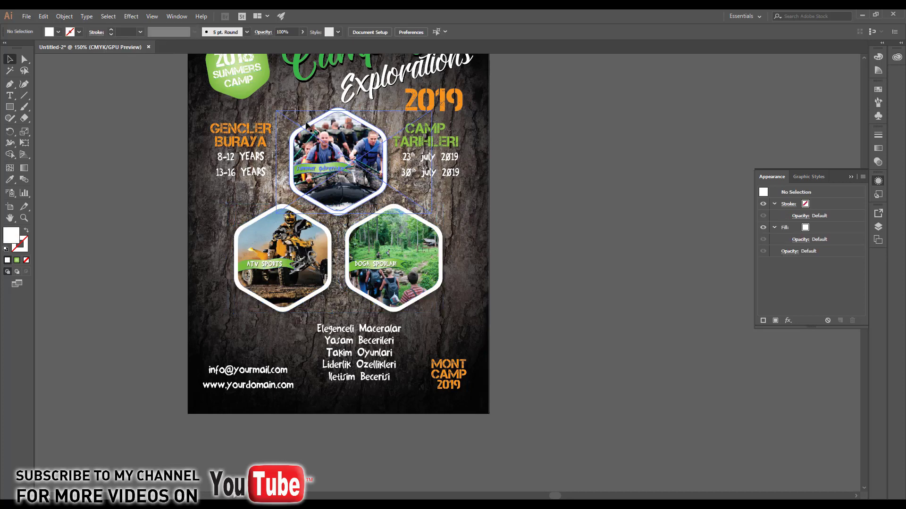
# Step: Enlarge the three photo hexagons together and lower them and the activity list beneath them on the flyer
pyautogui.click(307, 125)
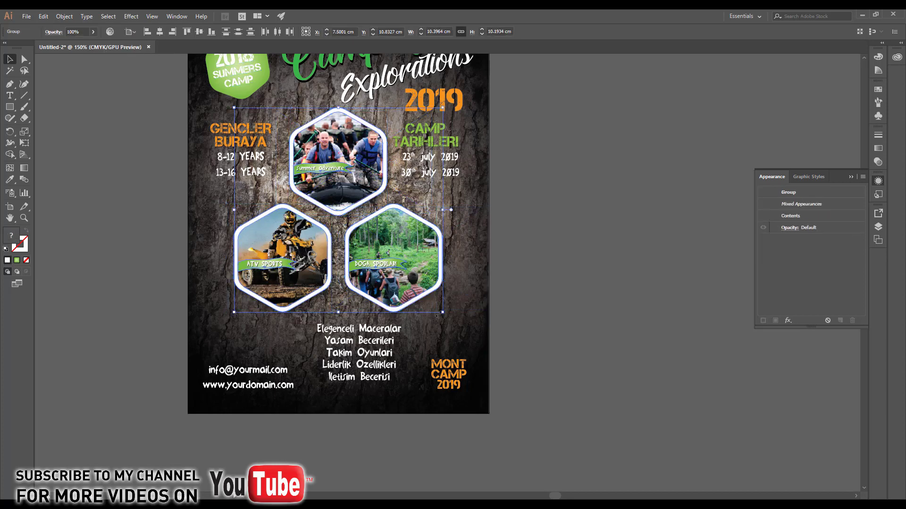
pyautogui.moveTo(443, 314); pyautogui.dragTo(454, 323)
pyautogui.moveTo(396, 284); pyautogui.dragTo(395, 293)
pyautogui.click(413, 346)
pyautogui.moveTo(368, 350); pyautogui.dragTo(368, 360)
pyautogui.click(558, 319)
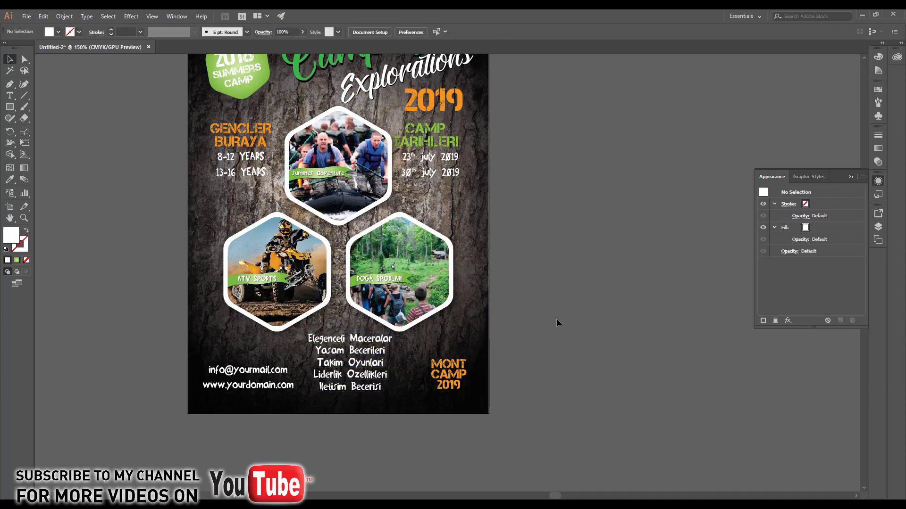
# Step: Slightly enlarge the Camping and Explorations title lines together
pyautogui.scroll(-1, 425, 331)
pyautogui.moveTo(361, 322); pyautogui.dragTo(376, 354)
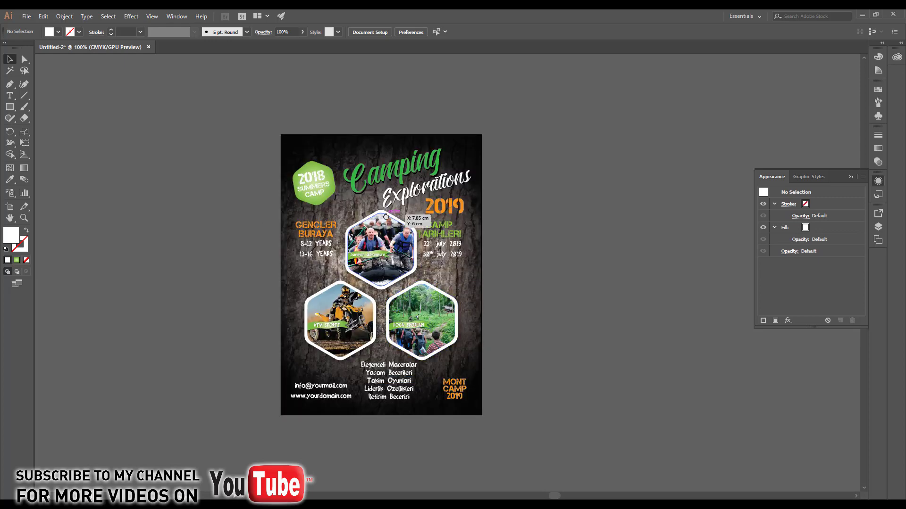
pyautogui.scroll(2, 386, 215)
pyautogui.moveTo(386, 215); pyautogui.dragTo(338, 205)
pyautogui.click(339, 182)
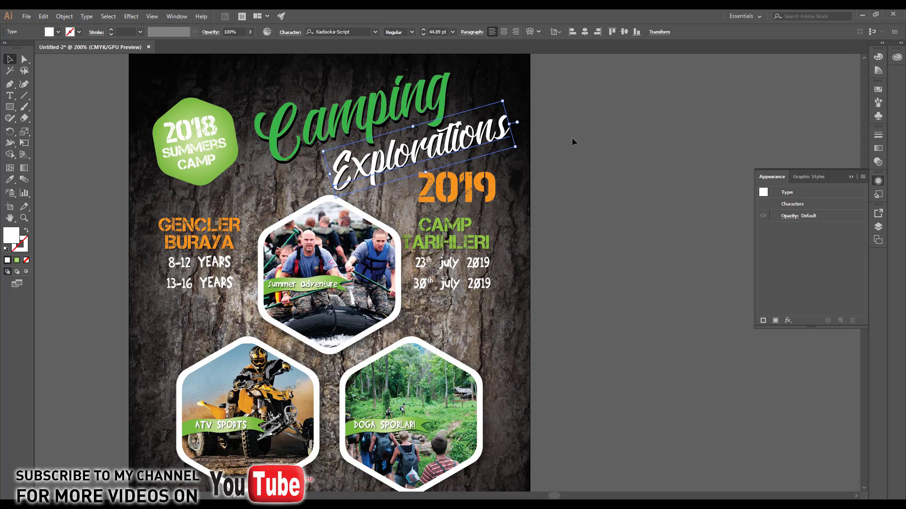
pyautogui.keyDown('shift'); pyautogui.click(437, 92); pyautogui.keyUp('shift')
pyautogui.moveTo(478, 80); pyautogui.dragTo(439, 120)
pyautogui.moveTo(450, 82); pyautogui.dragTo(474, 65)
pyautogui.click(538, 189)
# Step: Reapply the last used drop shadow effect to the 2018 SUMMERS CAMP text inside the green badge
pyautogui.scroll(-1, 539, 190)
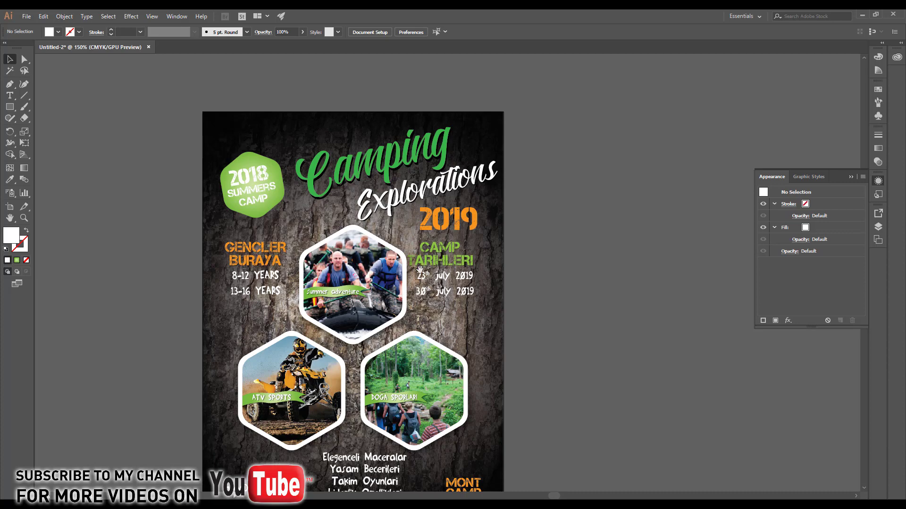
pyautogui.scroll(-3, 415, 266)
pyautogui.scroll(-1, 404, 200)
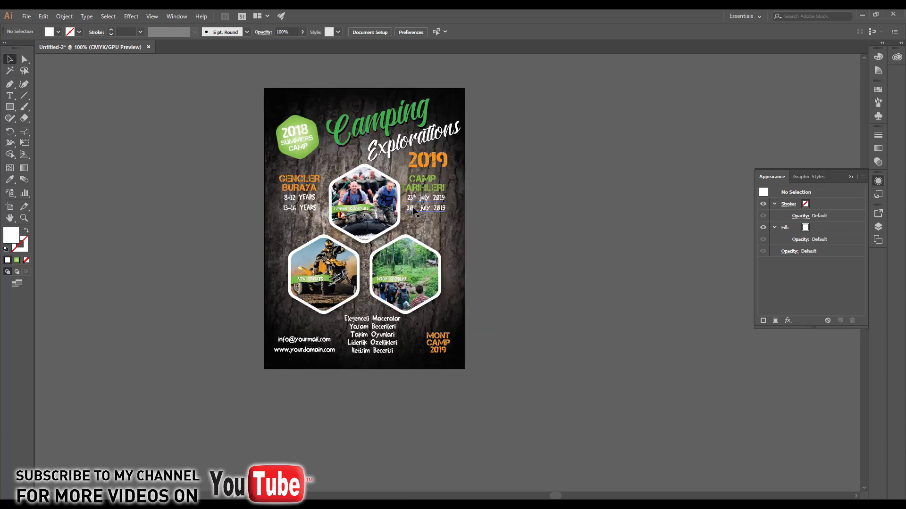
pyautogui.scroll(2, 295, 140)
pyautogui.click(294, 135)
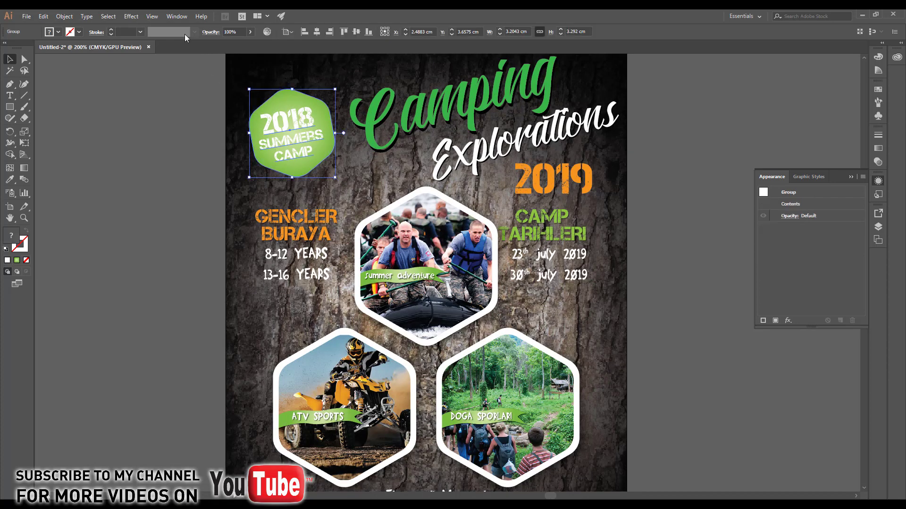
pyautogui.doubleClick(273, 119)
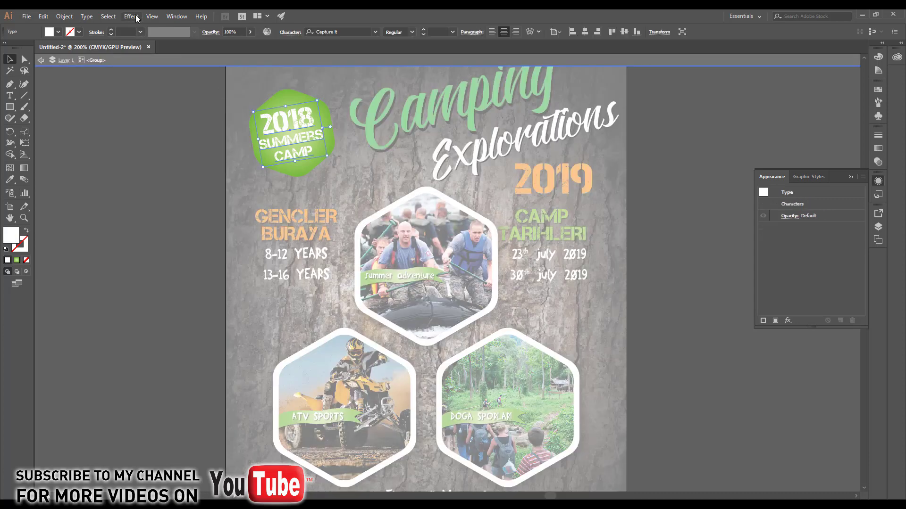
pyautogui.click(136, 18)
pyautogui.click(144, 26)
pyautogui.doubleClick(167, 184)
pyautogui.moveTo(327, 241); pyautogui.dragTo(276, 248)
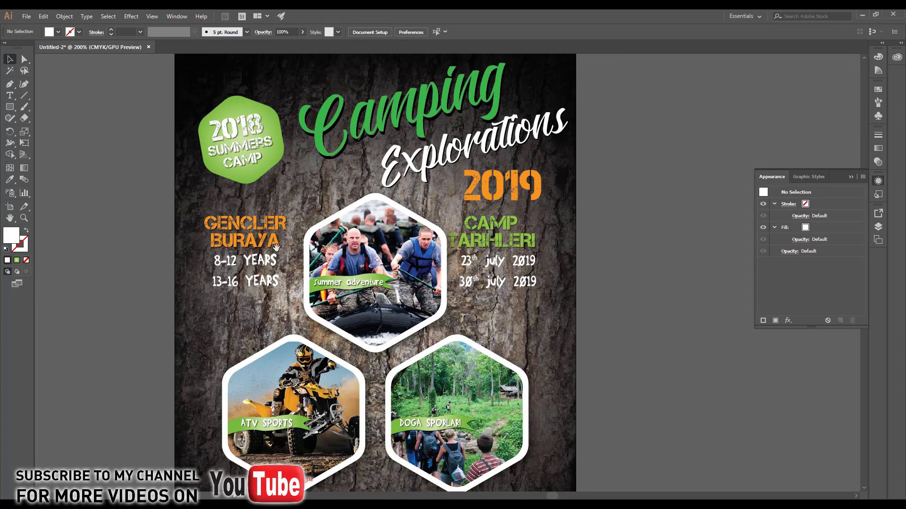
# Step: Move the CAMP TARIHLERI date block down, clear of the upper hexagon, and lower the GENCLER BURAYA age block to match
pyautogui.click(480, 250)
pyautogui.moveTo(531, 306); pyautogui.dragTo(515, 226)
pyautogui.scroll(-1, 536, 324)
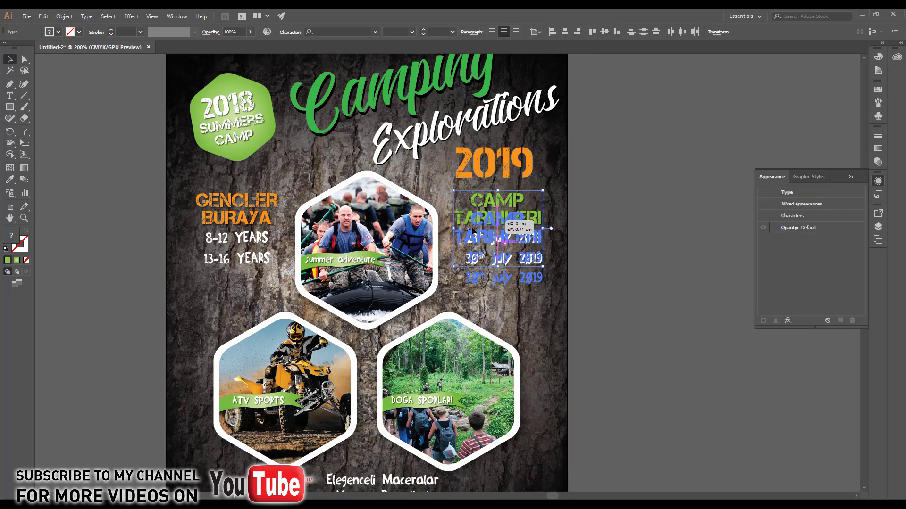
pyautogui.moveTo(232, 204); pyautogui.dragTo(232, 223)
pyautogui.click(566, 344)
pyautogui.moveTo(566, 345); pyautogui.dragTo(539, 281)
# Step: Draw a full-width strip about 15 × 0.75 cm along the flyer's lower edge and fill it with the green of the Camping title
pyautogui.scroll(-1, 539, 282)
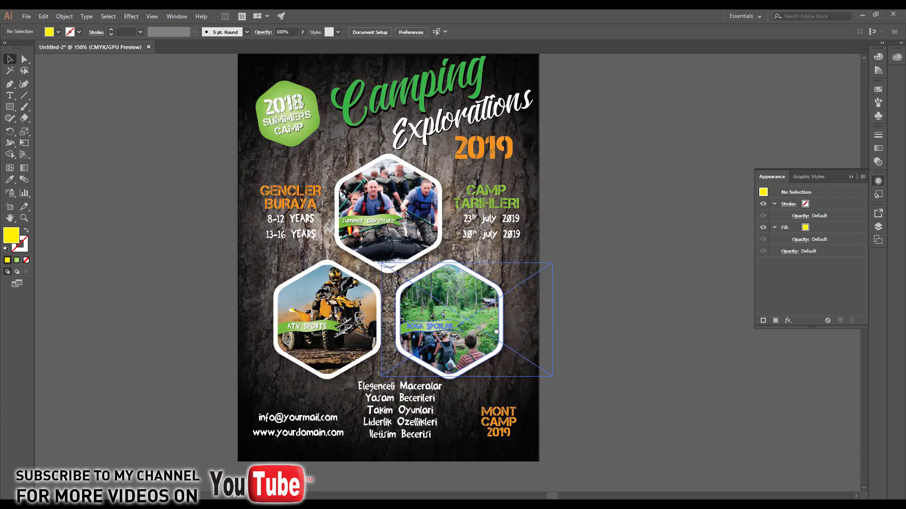
pyautogui.moveTo(493, 330); pyautogui.dragTo(475, 292)
pyautogui.scroll(1, 424, 365)
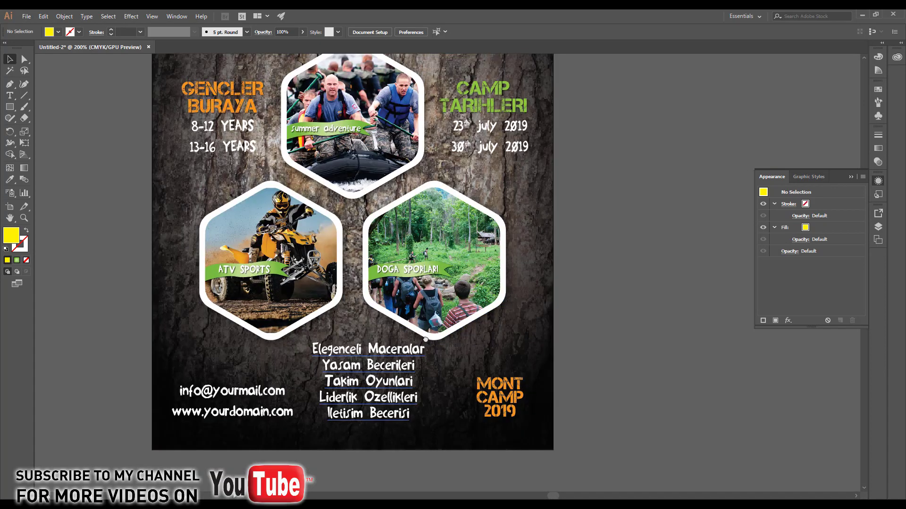
pyautogui.scroll(-2, 425, 359)
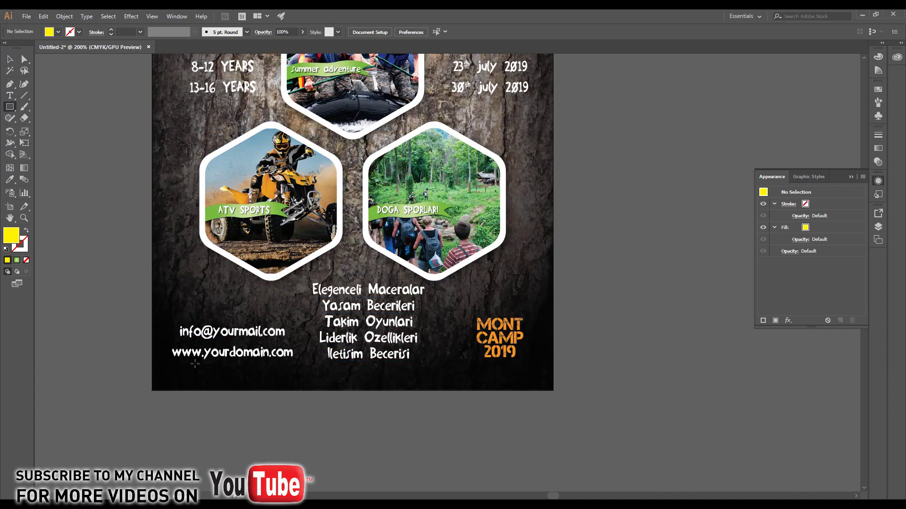
pyautogui.moveTo(152, 371)
pyautogui.mouseDown()
pyautogui.moveTo(396, 391)
pyautogui.moveTo(553, 391)
pyautogui.mouseUp()
pyautogui.click(9, 180)
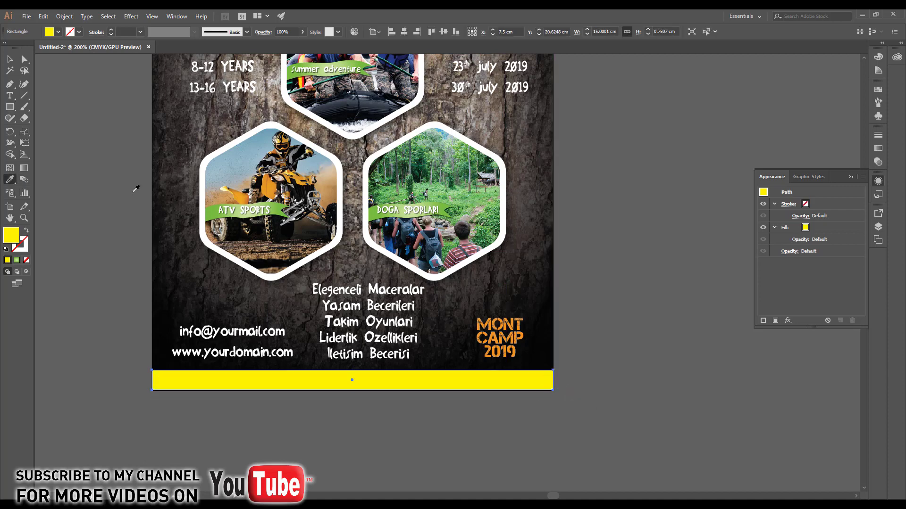
pyautogui.moveTo(274, 56); pyautogui.dragTo(284, 179)
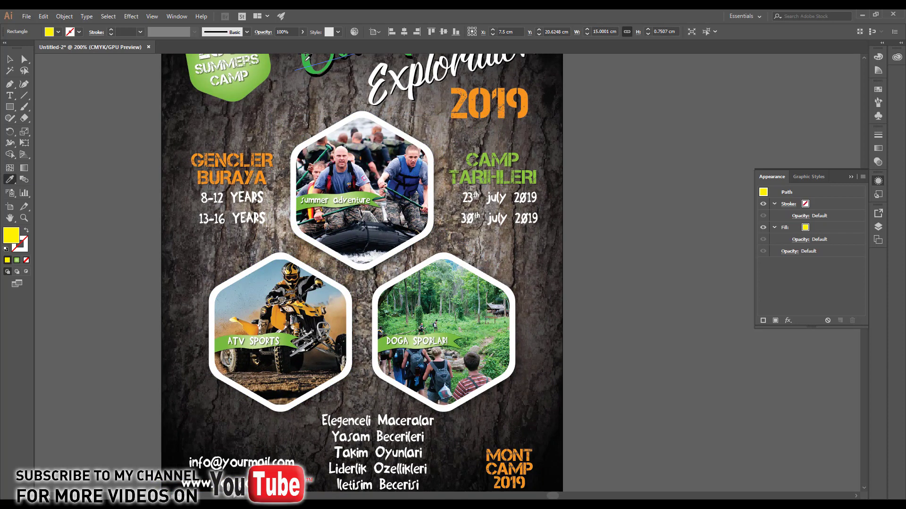
pyautogui.click(306, 56)
pyautogui.scroll(-5, 425, 236)
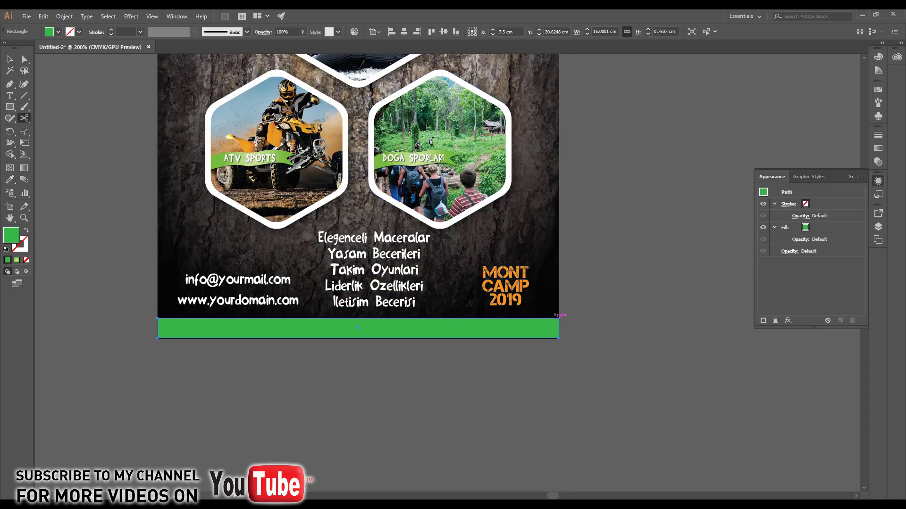
pyautogui.press('v')
pyautogui.click(607, 338)
# Step: Draw a slanted four-sided shape about 10.6 × 4.8 cm over the Camping title with the Pen tool
pyautogui.scroll(-1, 563, 357)
pyautogui.moveTo(433, 56); pyautogui.dragTo(422, 228)
pyautogui.scroll(1, 564, 196)
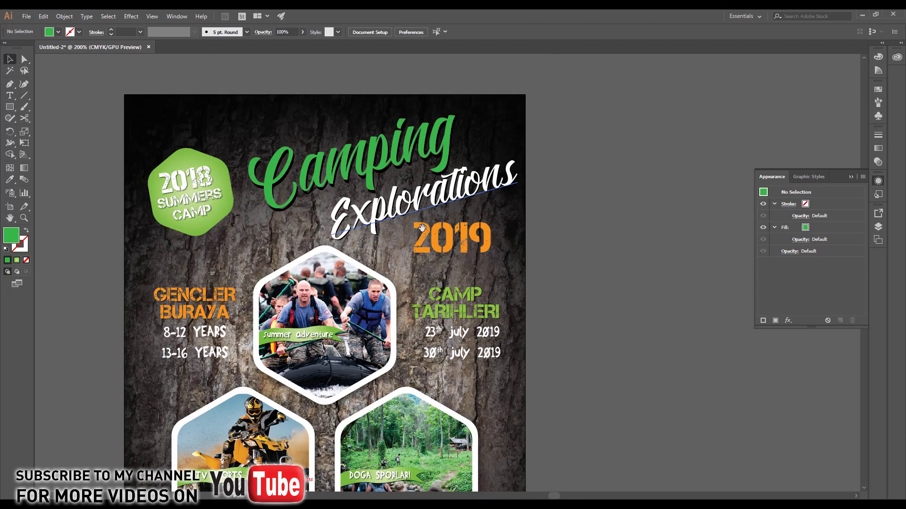
pyautogui.click(10, 84)
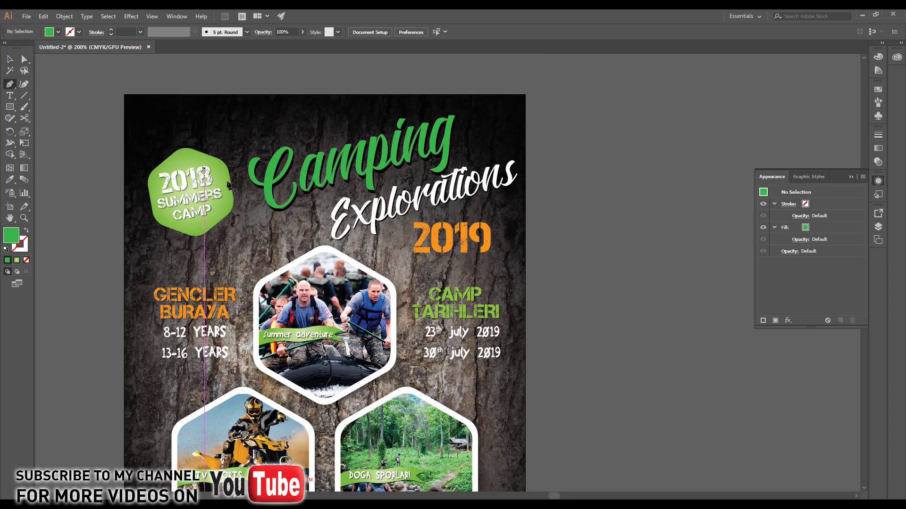
pyautogui.click(235, 155)
pyautogui.click(257, 231)
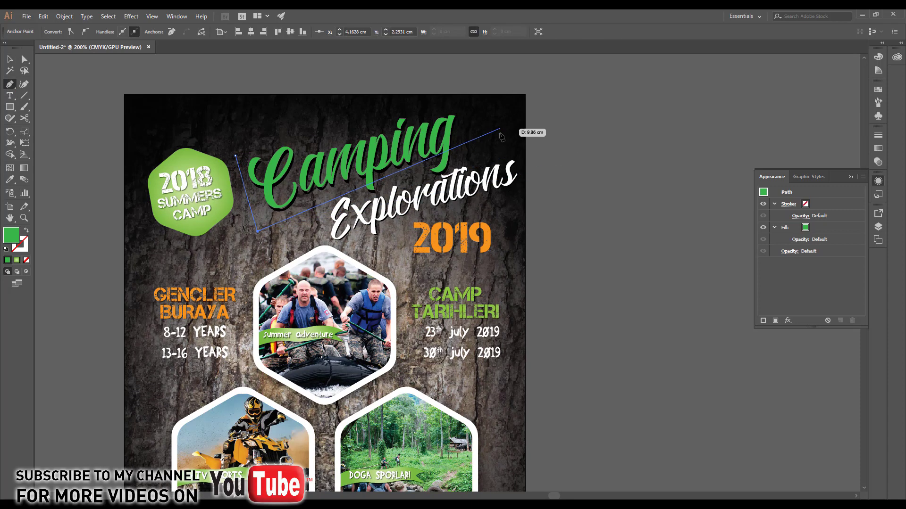
pyautogui.click(518, 136)
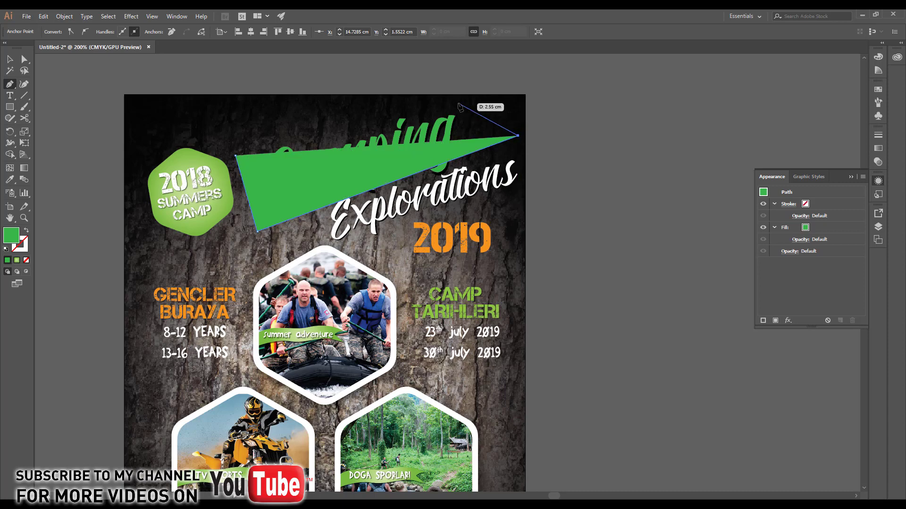
pyautogui.click(458, 103)
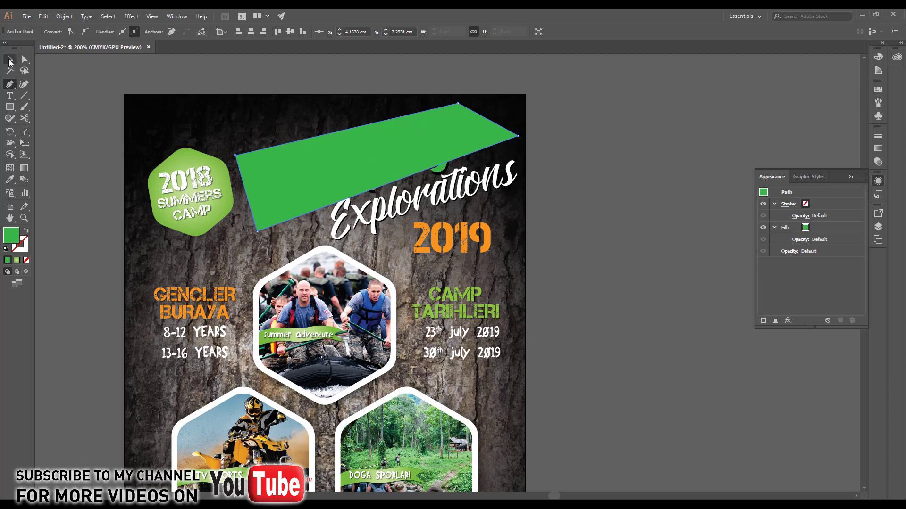
# Step: Arrange the slanted shape behind the title text but in front of the wood background
pyautogui.click(9, 61)
pyautogui.hotkey('ctrl', 'shift', '[')
pyautogui.hotkey('ctrl', ']')
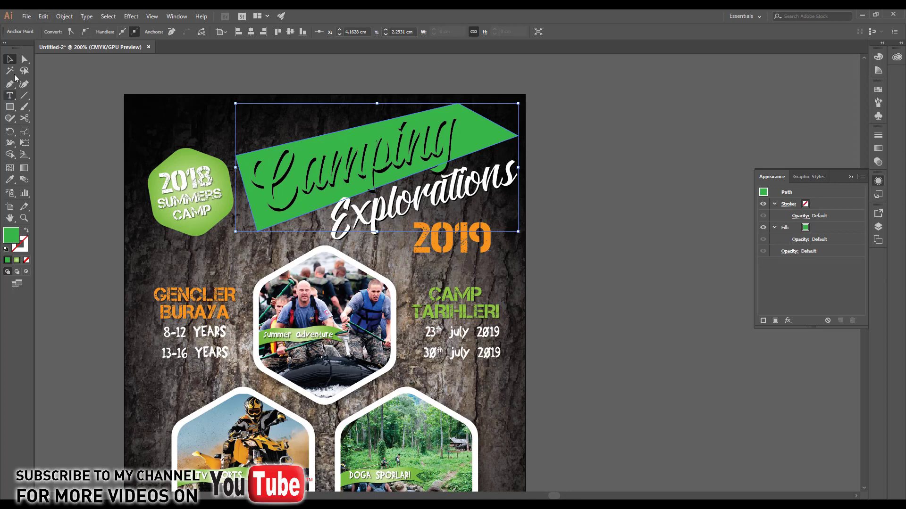
# Step: Try a grey fill on the slanted shape behind the Camping title
pyautogui.doubleClick(8, 237)
pyautogui.moveTo(381, 227); pyautogui.dragTo(333, 269)
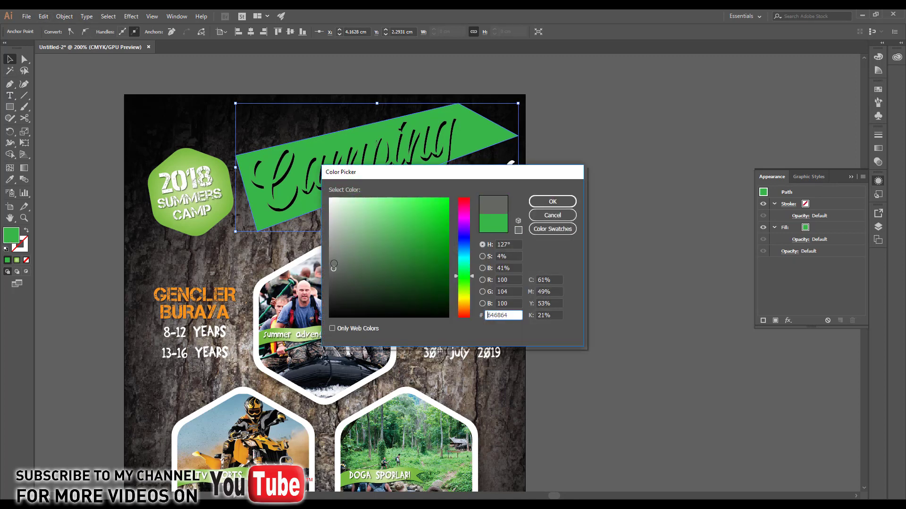
pyautogui.click(543, 205)
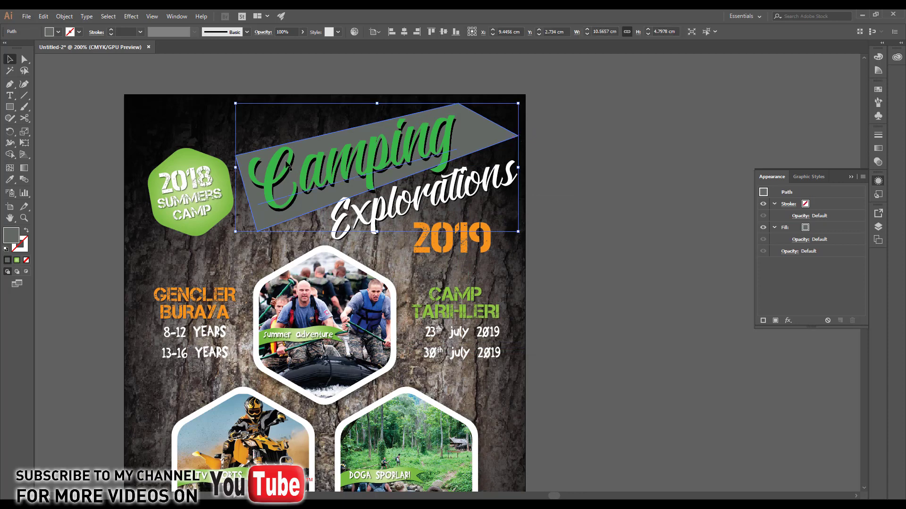
# Step: Fill the slanted shape behind the Camping title with white and deselect it
pyautogui.click(49, 33)
pyautogui.click(18, 49)
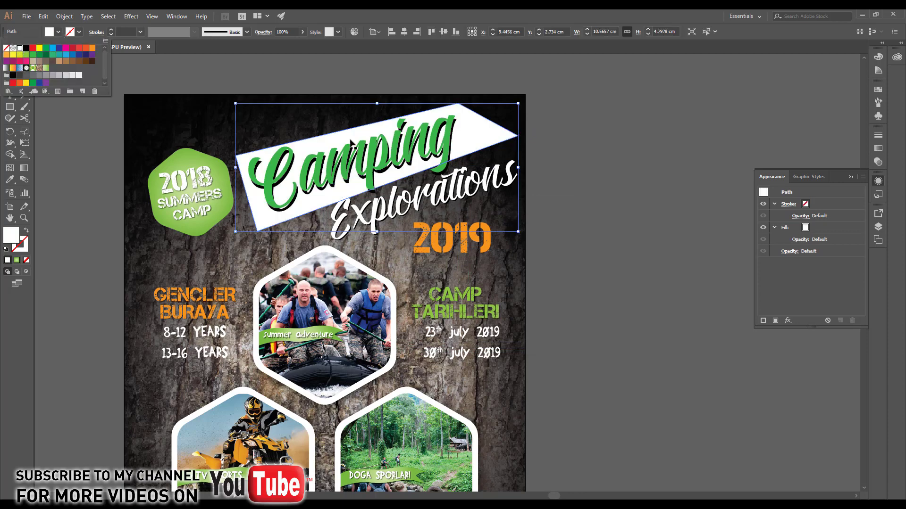
pyautogui.click(543, 186)
# Step: Draw a slanted four-sided shape about 8.1 × 4.1 cm over the Explorations text with the Pen tool
pyautogui.click(10, 83)
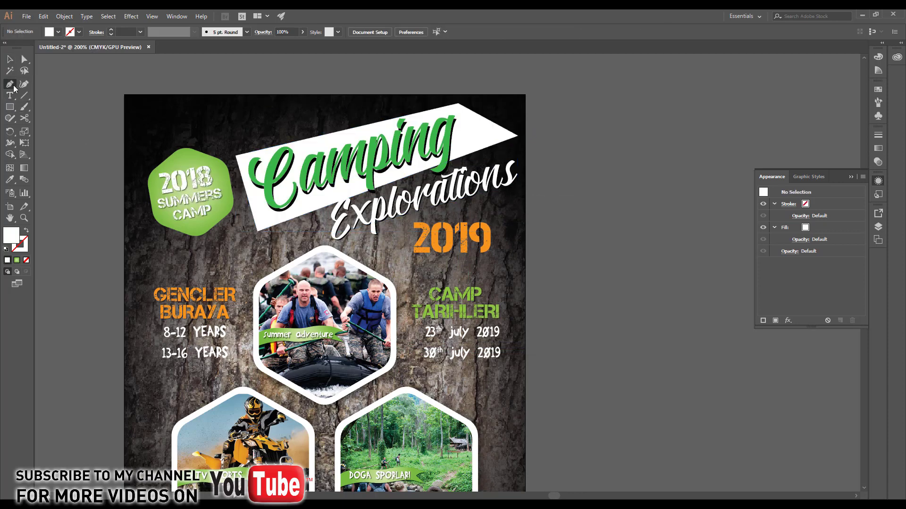
pyautogui.click(309, 246)
pyautogui.click(321, 205)
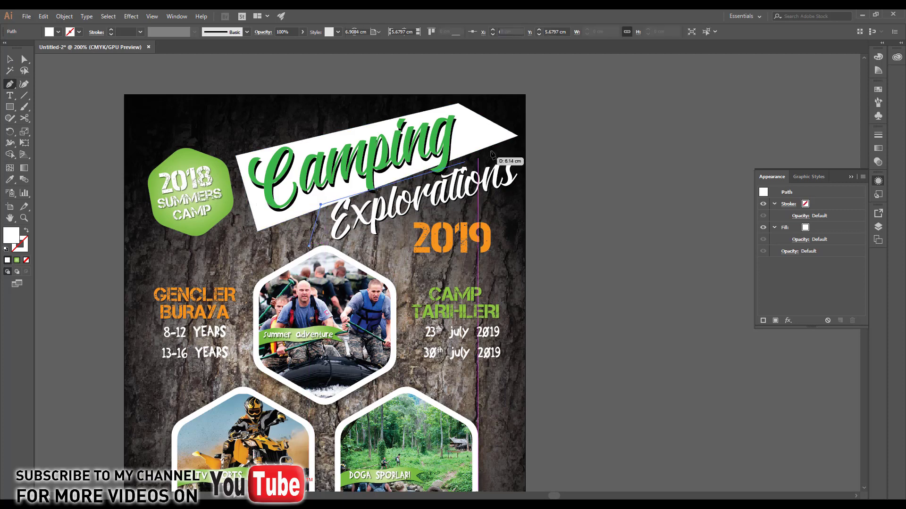
pyautogui.click(518, 135)
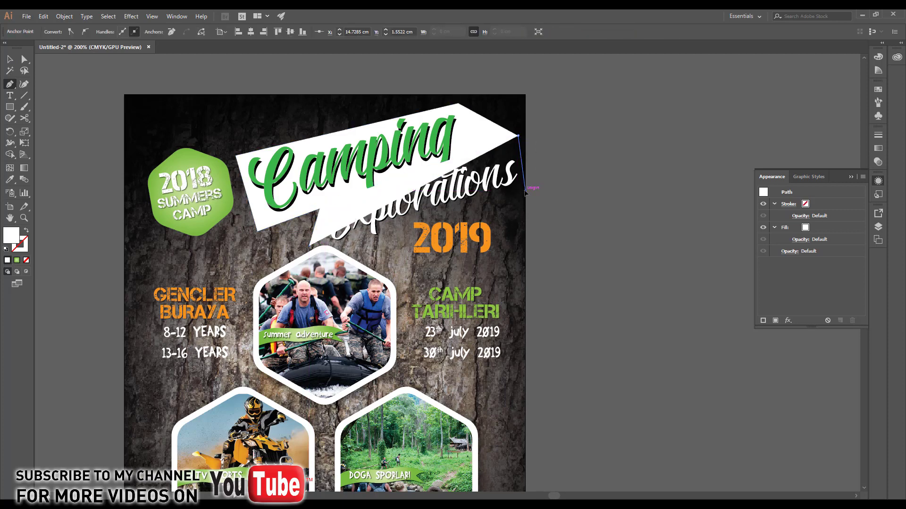
pyautogui.click(525, 191)
pyautogui.click(308, 246)
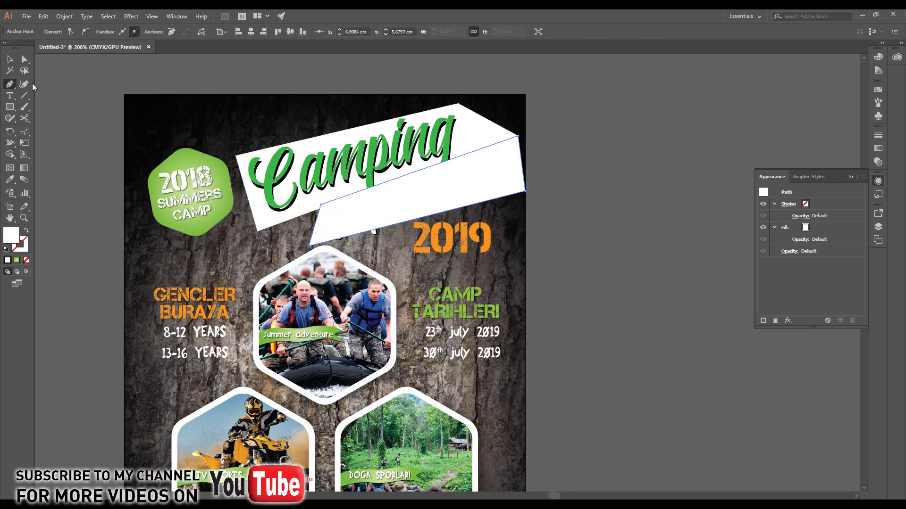
# Step: Fill the new slanted shape with the green sampled from the Camping title and arrange it behind the Explorations text
pyautogui.click(9, 59)
pyautogui.click(9, 179)
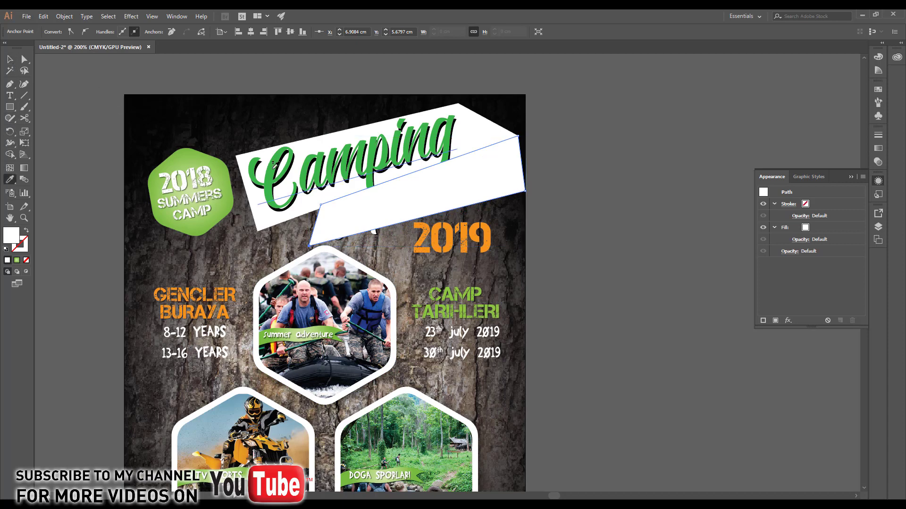
pyautogui.click(273, 167)
pyautogui.click(10, 59)
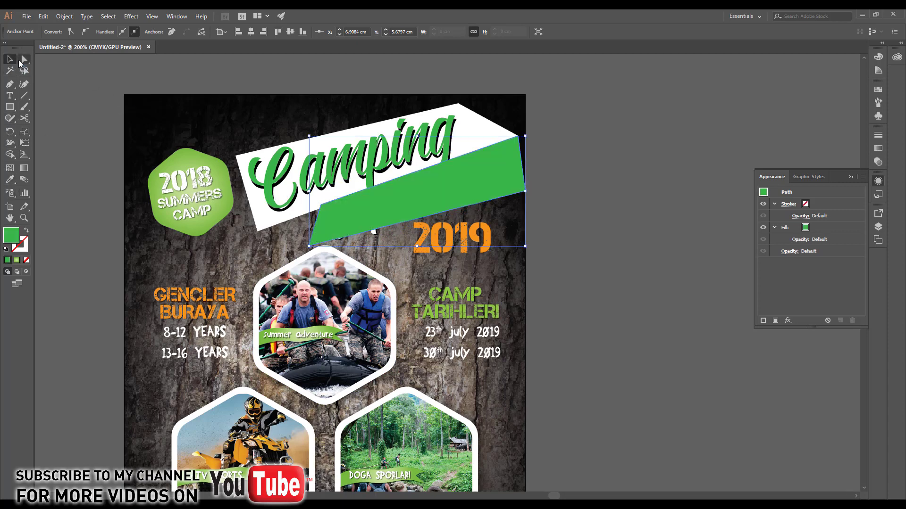
pyautogui.hotkey('ctrl', '[')
# Step: Add a Drop Shadow effect to the white slanted shape behind the Camping title
pyautogui.click(267, 195)
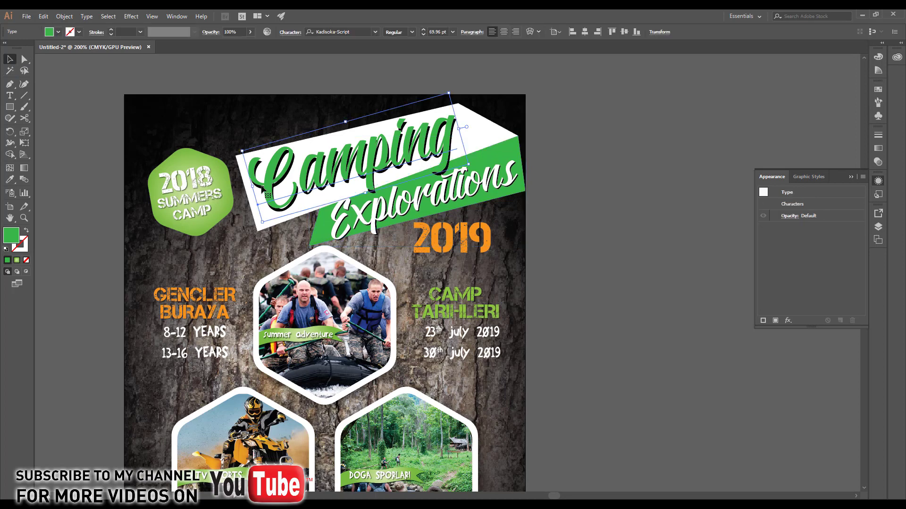
pyautogui.click(283, 219)
pyautogui.click(131, 16)
pyautogui.click(151, 26)
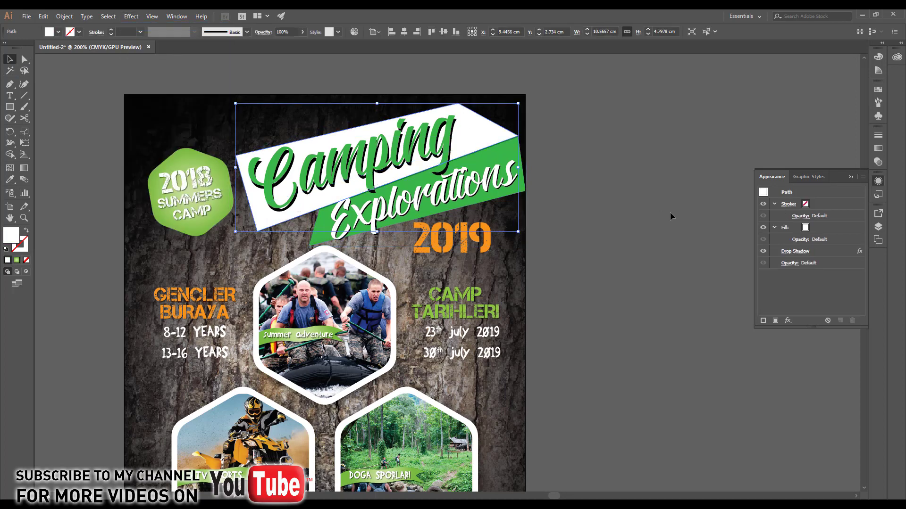
pyautogui.click(669, 212)
# Step: Apply the same Drop Shadow effect to the green slanted shape behind the Explorations text
pyautogui.click(504, 147)
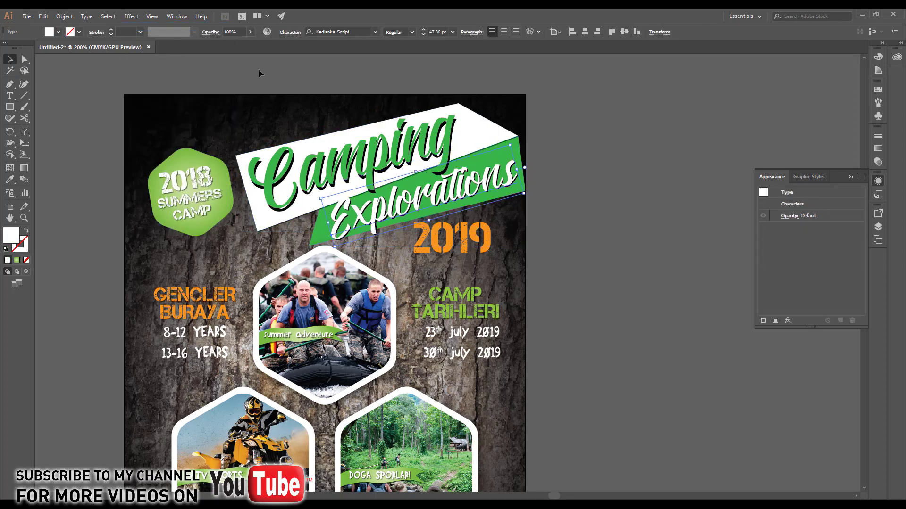
pyautogui.click(320, 236)
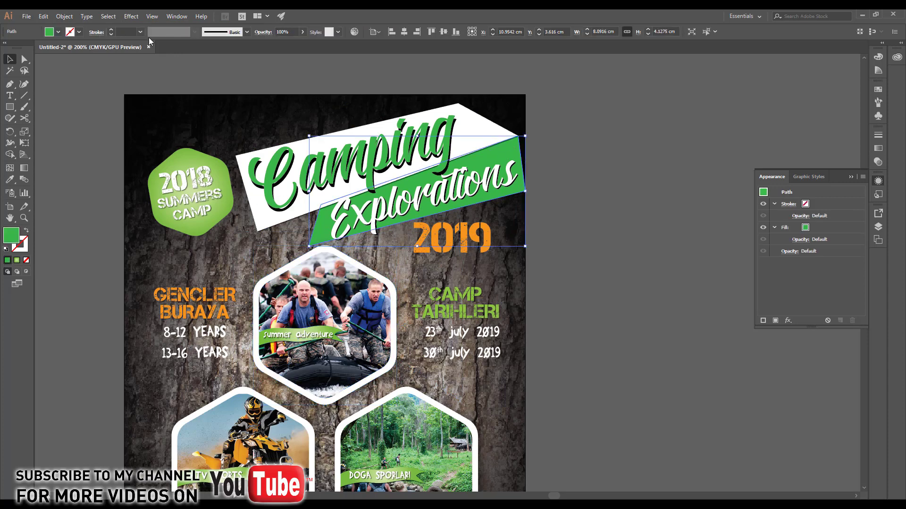
pyautogui.click(131, 16)
pyautogui.click(142, 26)
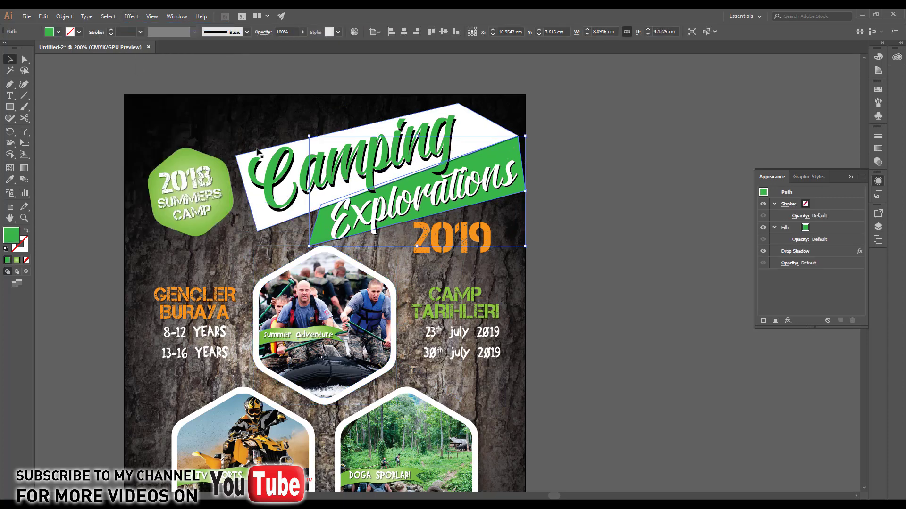
# Step: Edit the green shape's drop shadow with preview on, setting its X offset to 0.1 cm
pyautogui.click(802, 252)
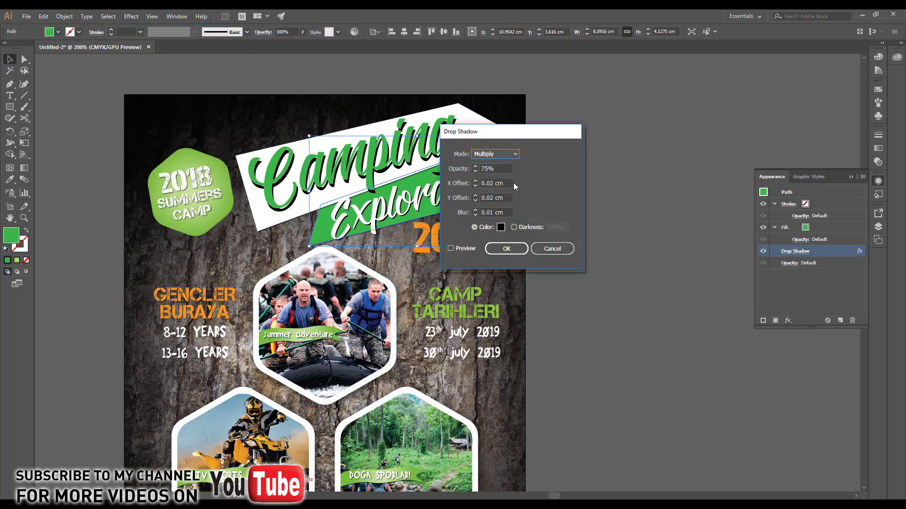
pyautogui.click(477, 181)
pyautogui.write('0.5')
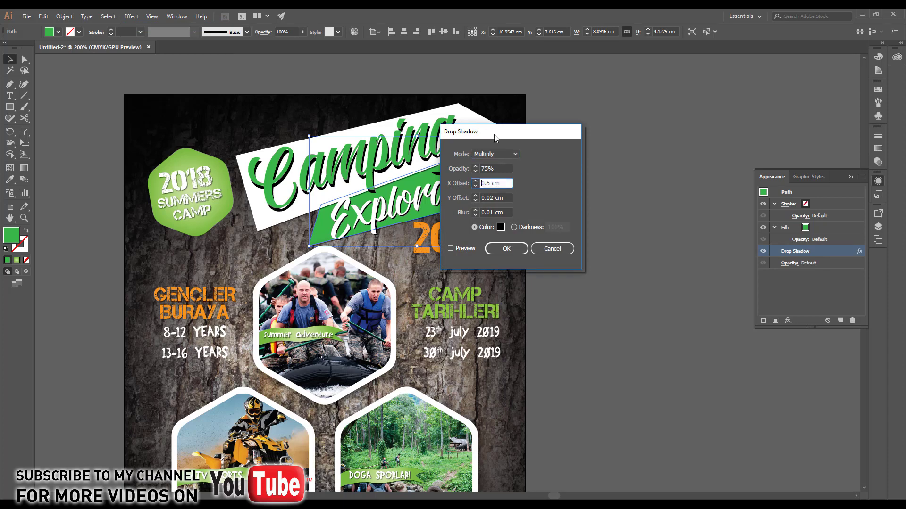
pyautogui.moveTo(476, 131); pyautogui.dragTo(577, 103)
pyautogui.click(552, 220)
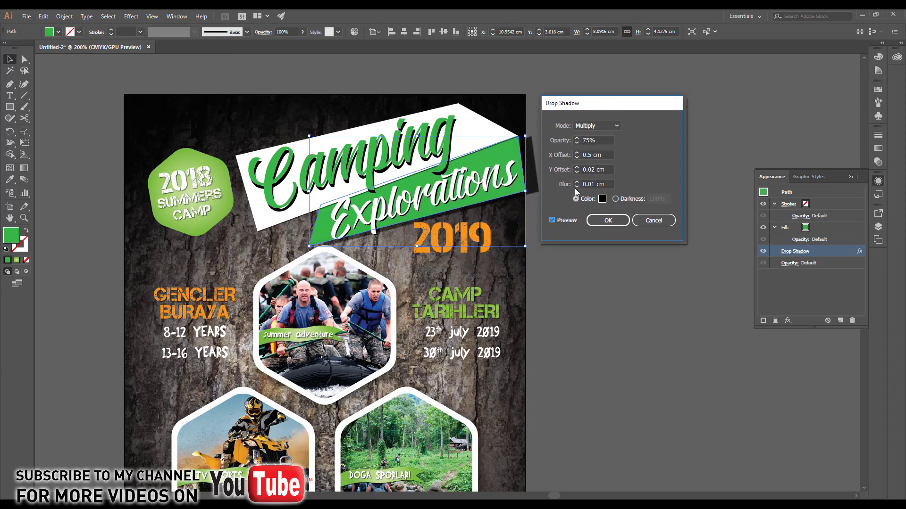
pyautogui.click(577, 158)
pyautogui.click(578, 157)
pyautogui.click(577, 158)
pyautogui.click(577, 157)
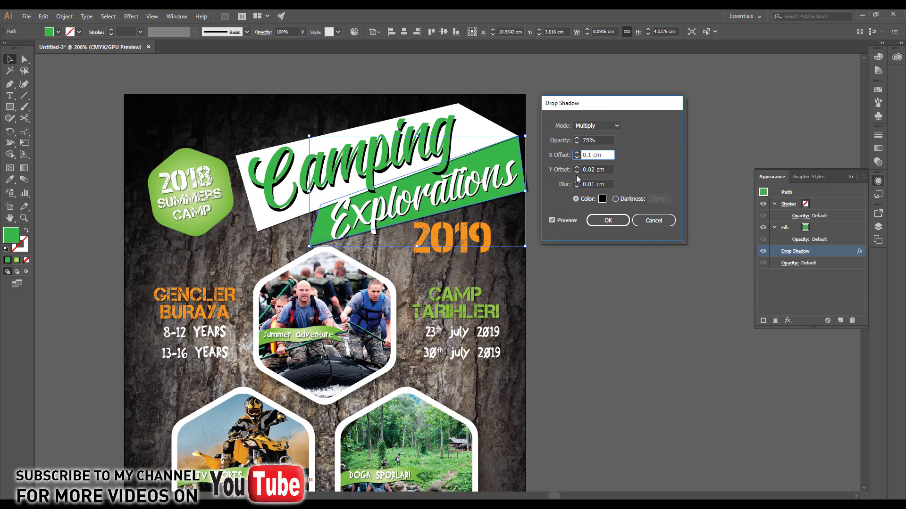
# Step: Set the green shape's shadow Y offset to 0.2 cm, increase its blur, and apply the settings
pyautogui.click(577, 167)
pyautogui.click(576, 168)
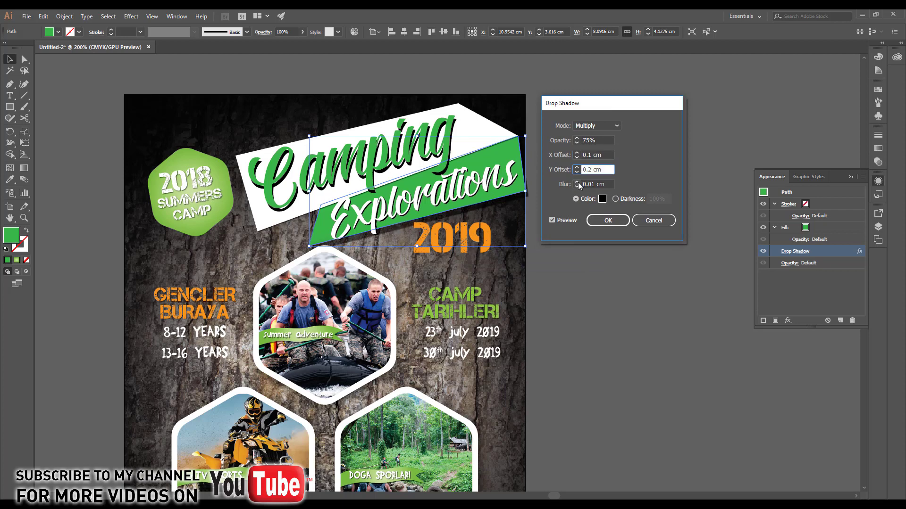
pyautogui.click(578, 182)
pyautogui.click(605, 219)
pyautogui.click(584, 231)
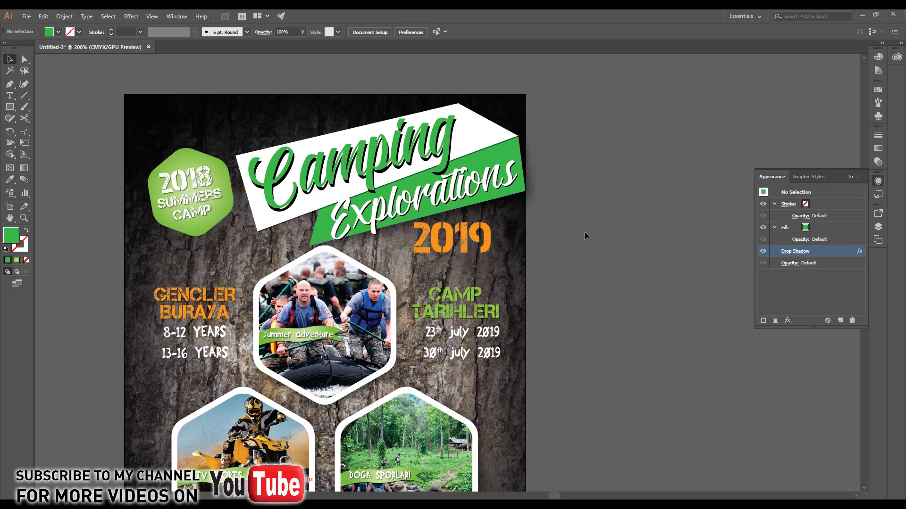
# Step: Change the white shape's drop shadow to X offset 0.2 cm, Y offset 0.1 cm and blur 0.2 cm
pyautogui.click(263, 218)
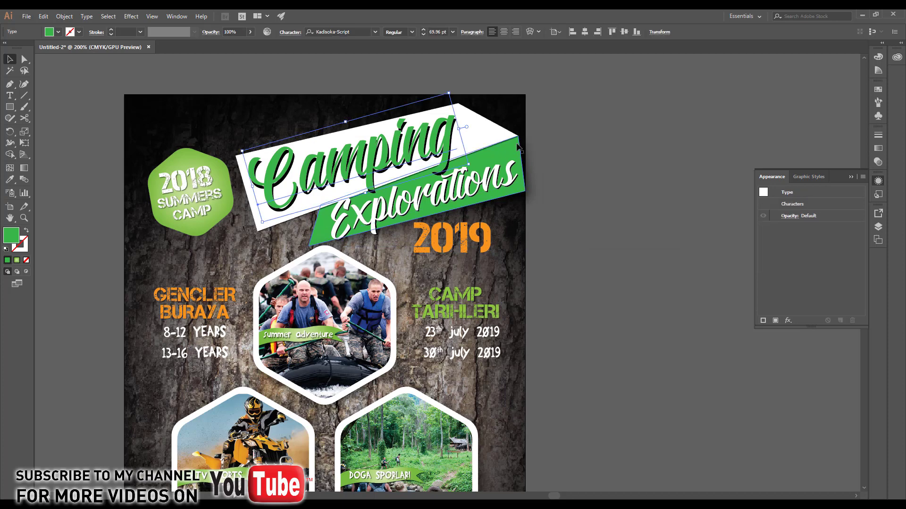
pyautogui.click(494, 135)
pyautogui.click(794, 252)
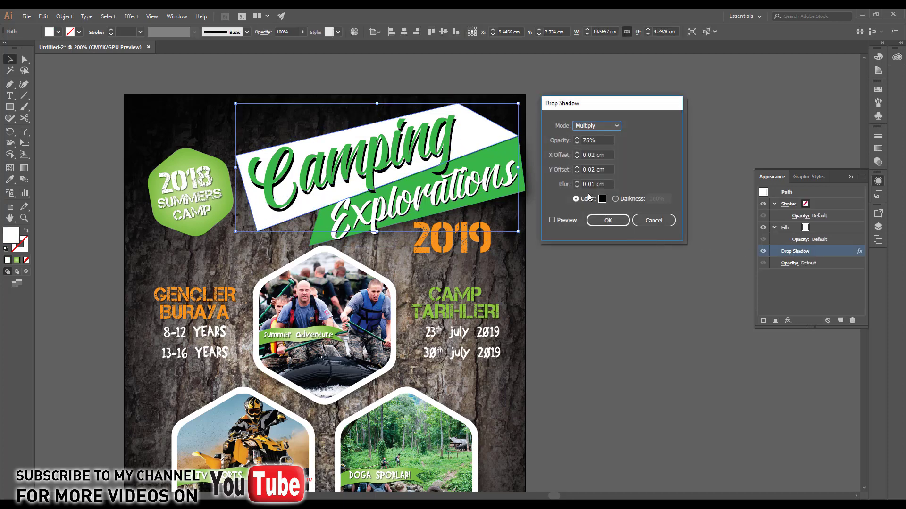
pyautogui.click(577, 182)
pyautogui.click(577, 182)
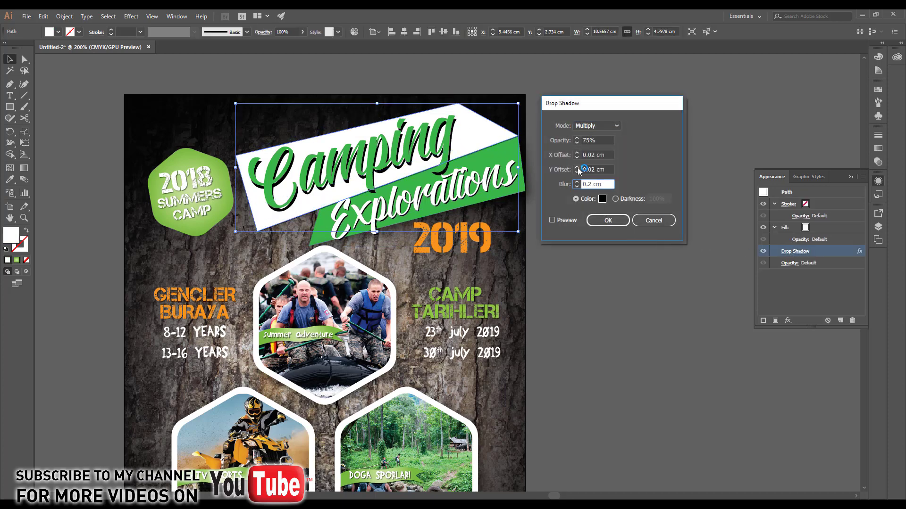
pyautogui.click(577, 167)
pyautogui.click(577, 153)
pyautogui.click(553, 220)
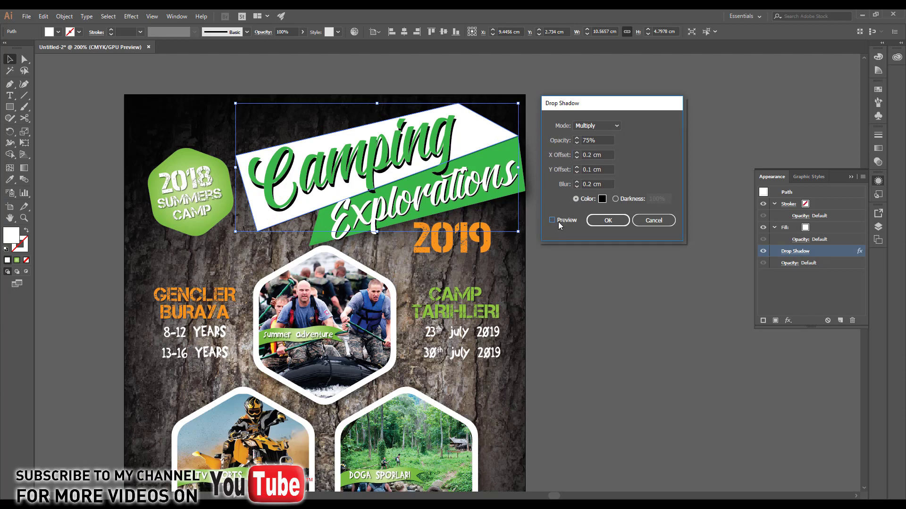
pyautogui.click(608, 220)
pyautogui.click(568, 285)
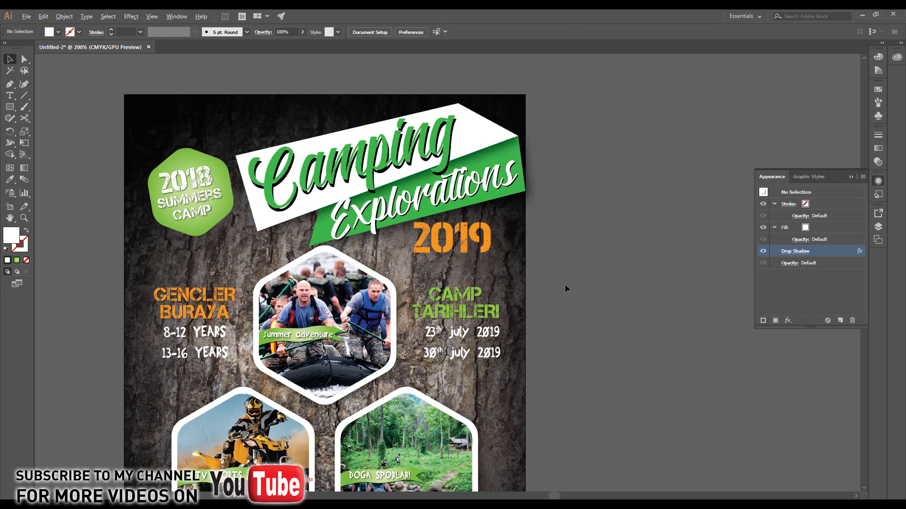
pyautogui.hotkey('ctrl', '-')
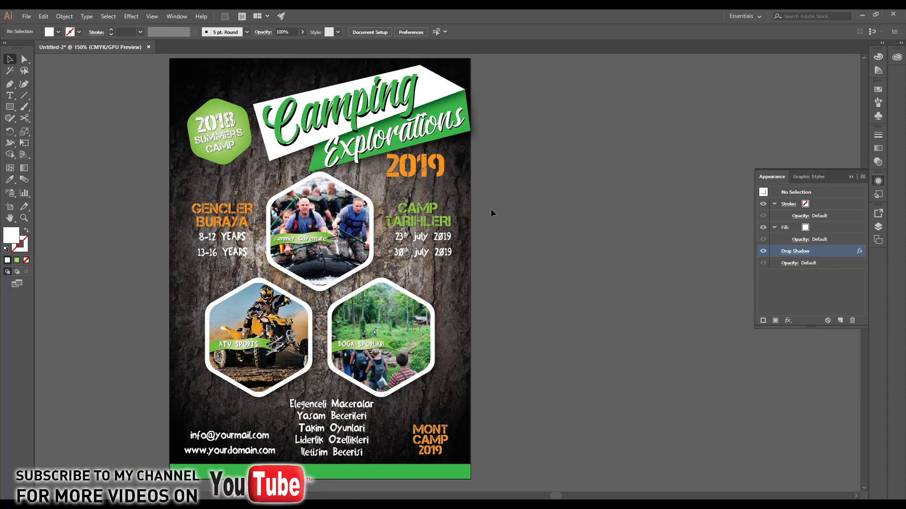